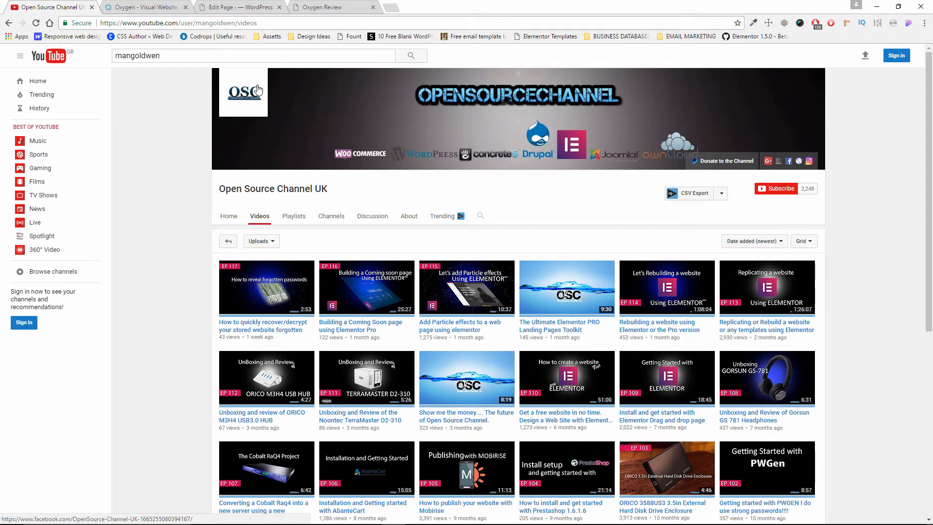
- Open the Open Source Channel's Facebook page from the YouTube channel banner and look through its content
middle_click(257, 90)
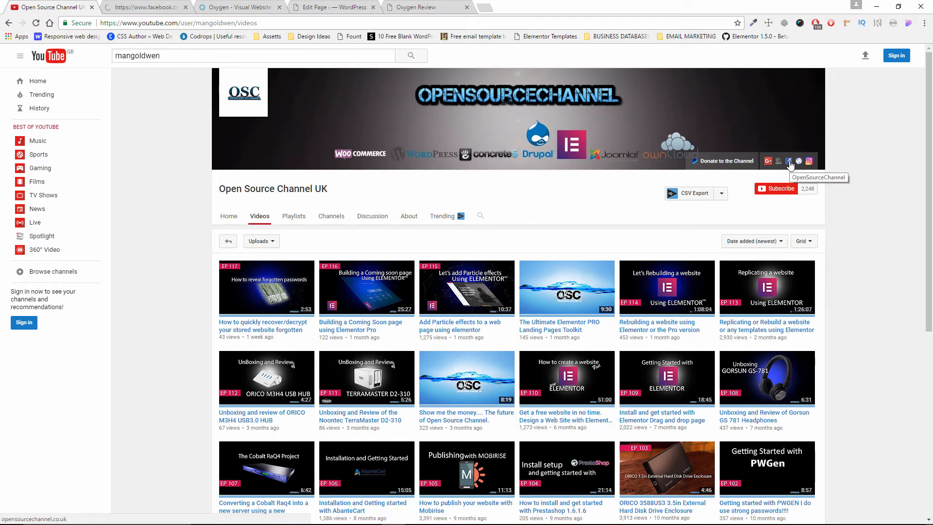
left_click(159, 7)
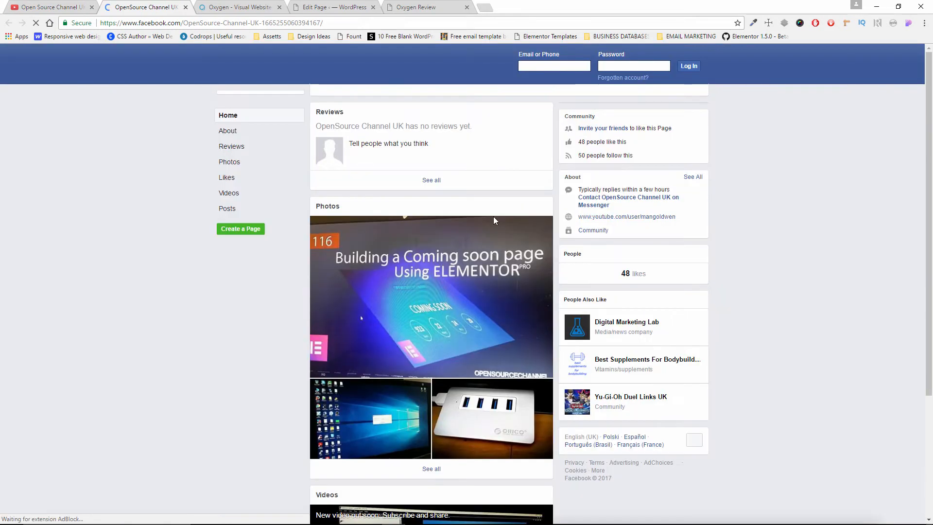
scroll(515, 214, "down", 2)
scroll(515, 214, "down", 1)
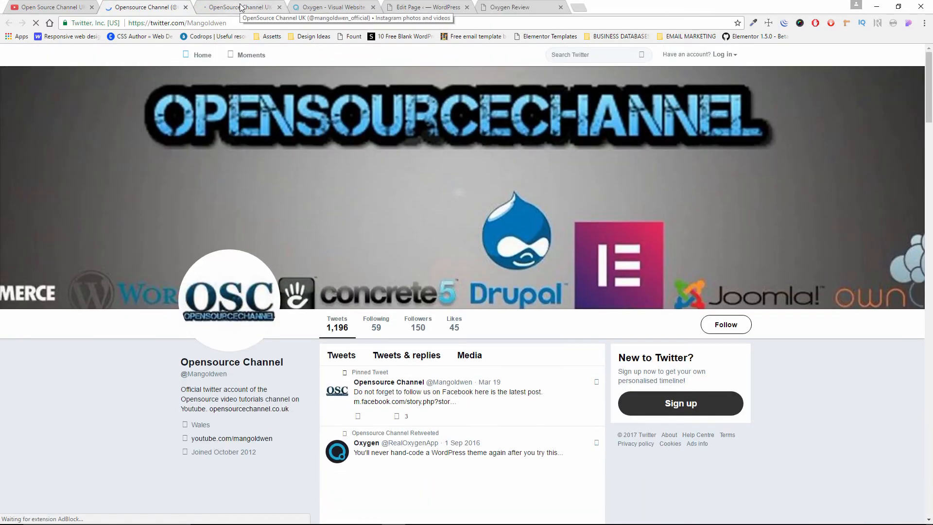
- Look through the channel's Twitter profile, highlight the retweeted Oxygen post, and view the channel's Instagram profile
scroll(431, 270, "down", 5)
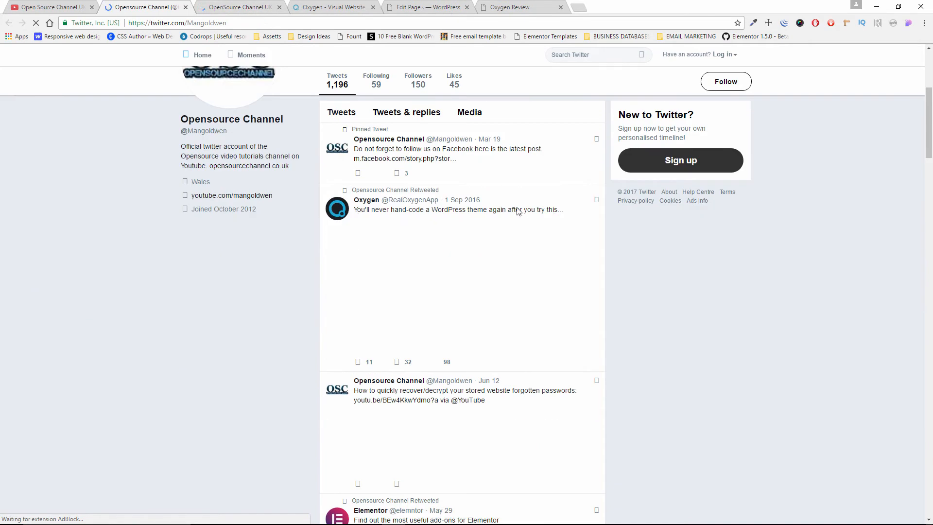
left_click_drag(552, 209, 352, 210)
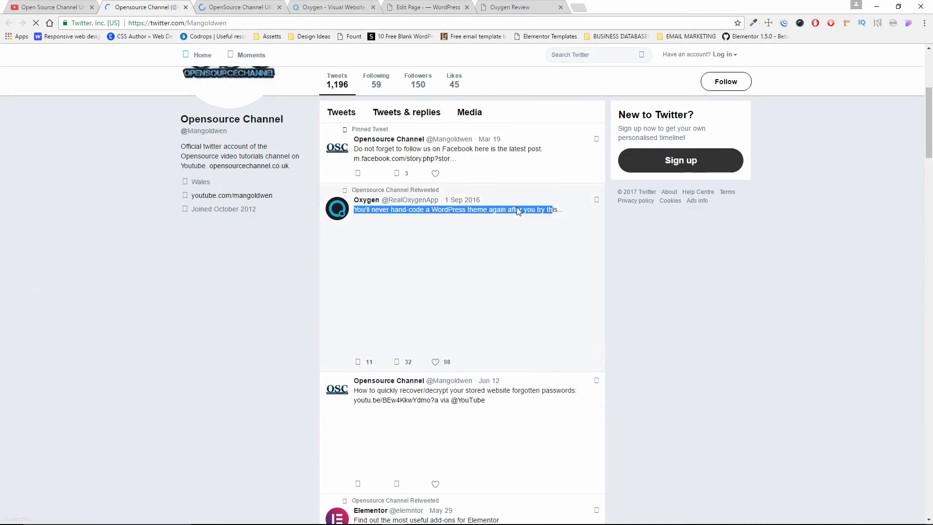
left_click(226, 6)
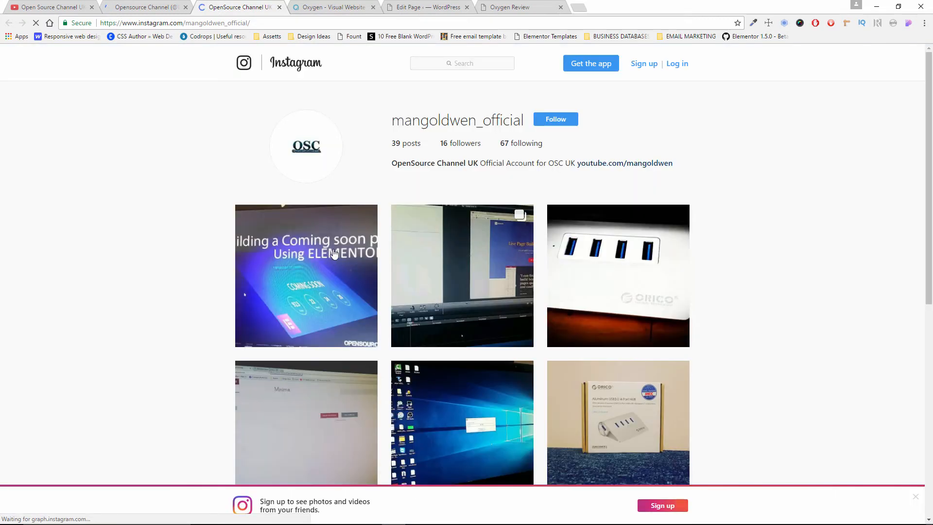
scroll(408, 273, "down", 5)
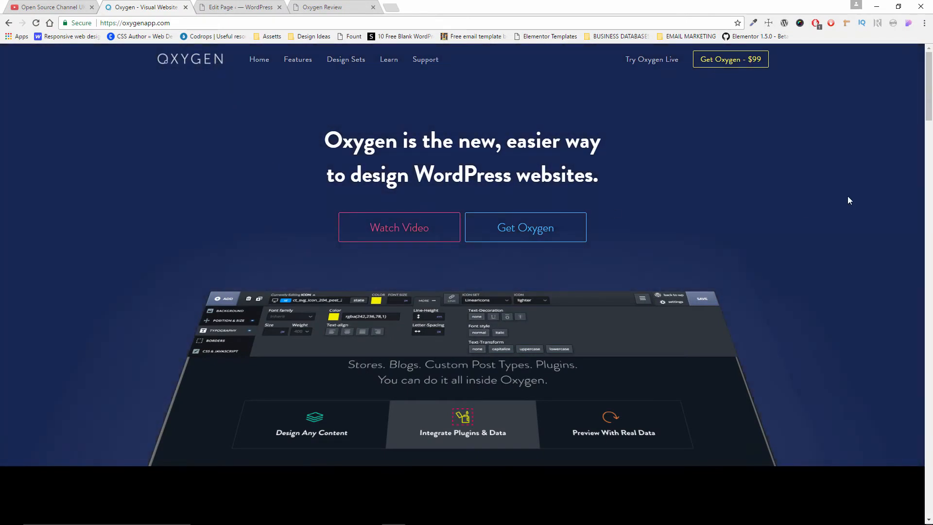
- Look through the Oxygen homepage, including its design library section and editor preview
left_click_drag(928, 107, 929, 203)
scroll(779, 328, "up", 5)
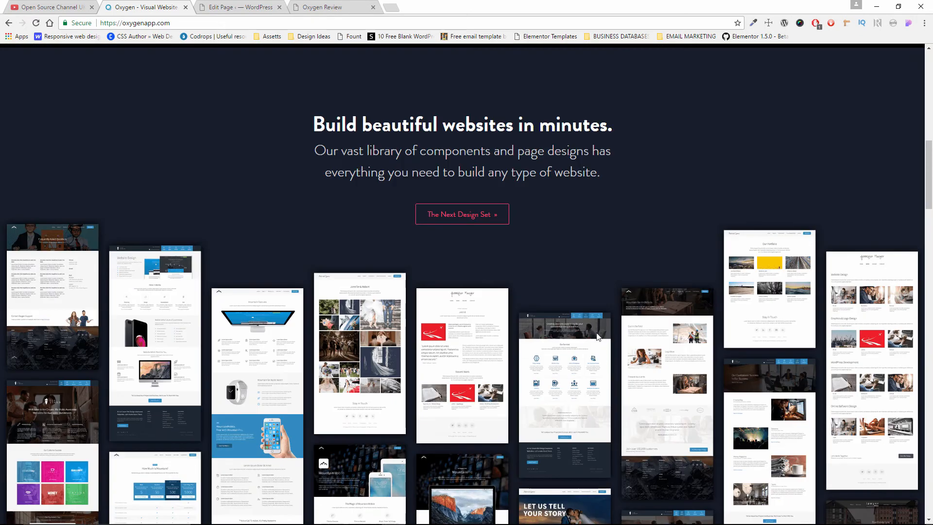
scroll(720, 335, "down", 2)
scroll(766, 428, "up", 15)
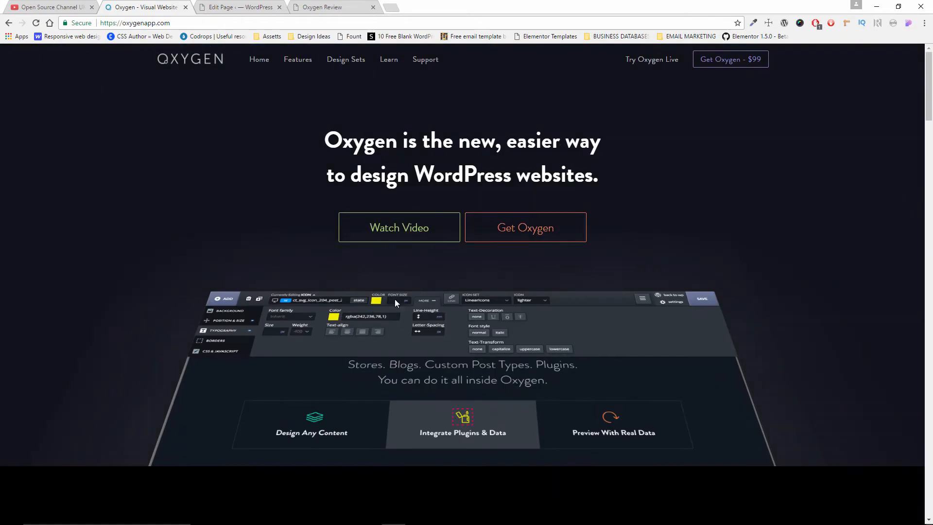
scroll(378, 333, "down", 2)
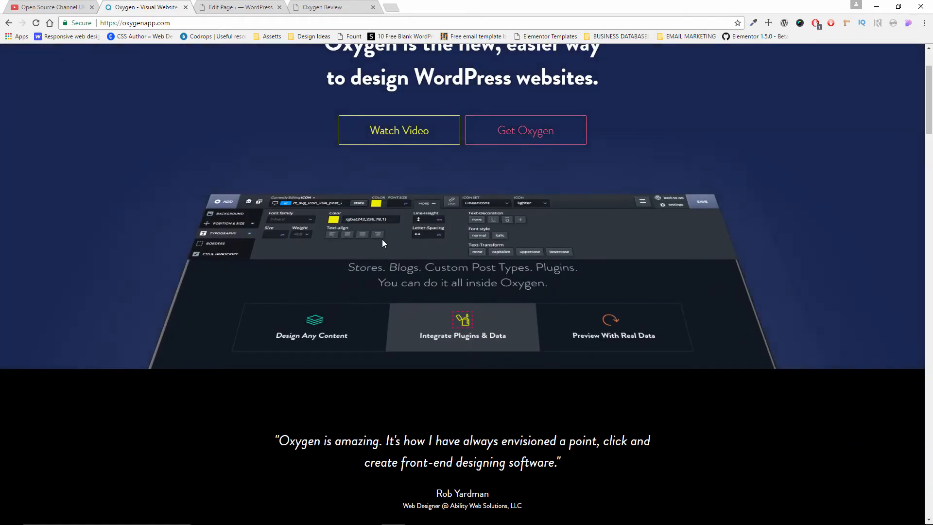
scroll(382, 239, "up", 2)
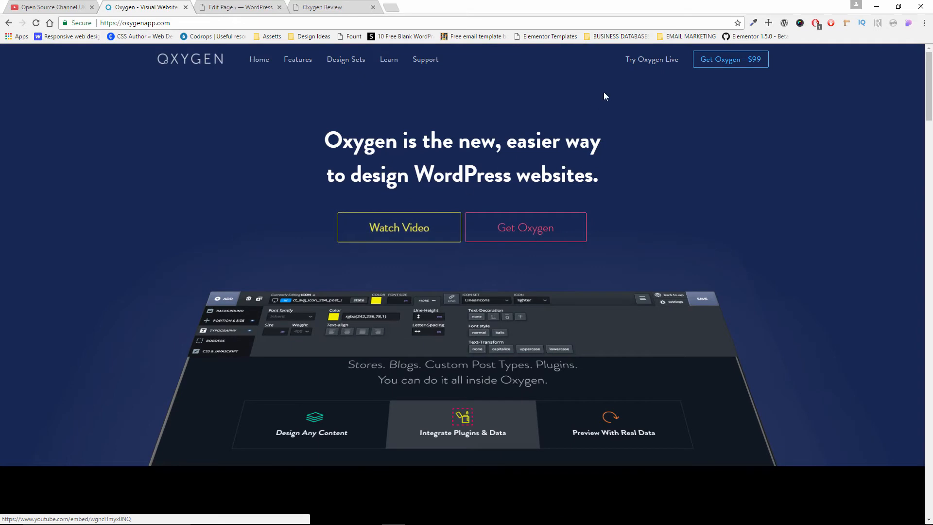
- Open the Oxygen checkout page and highlight the order total for Oxygen Pro
left_click(714, 66)
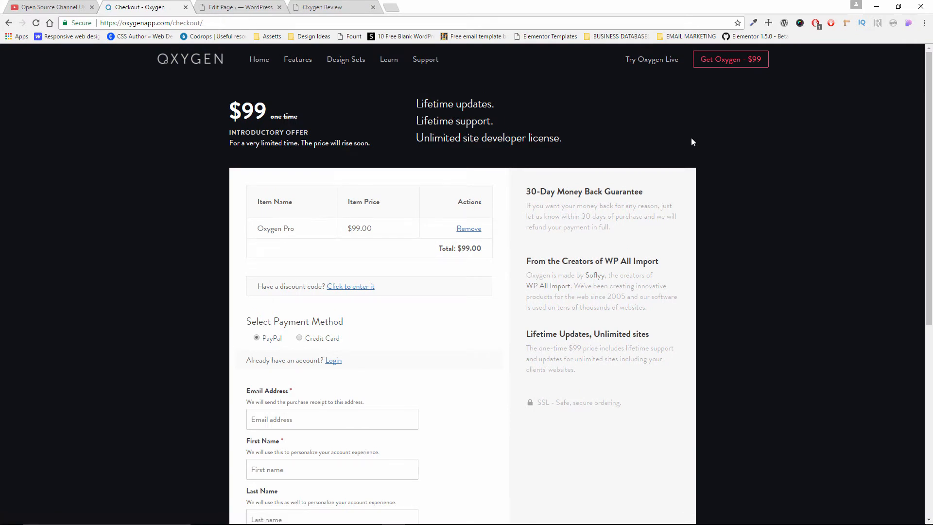
scroll(691, 139, "down", 2)
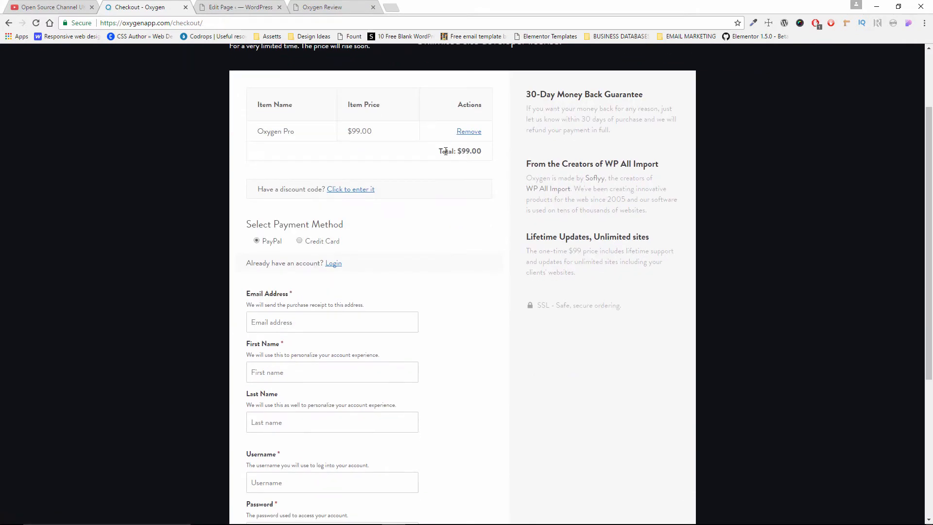
left_click_drag(441, 151, 486, 154)
scroll(462, 282, "up", 2)
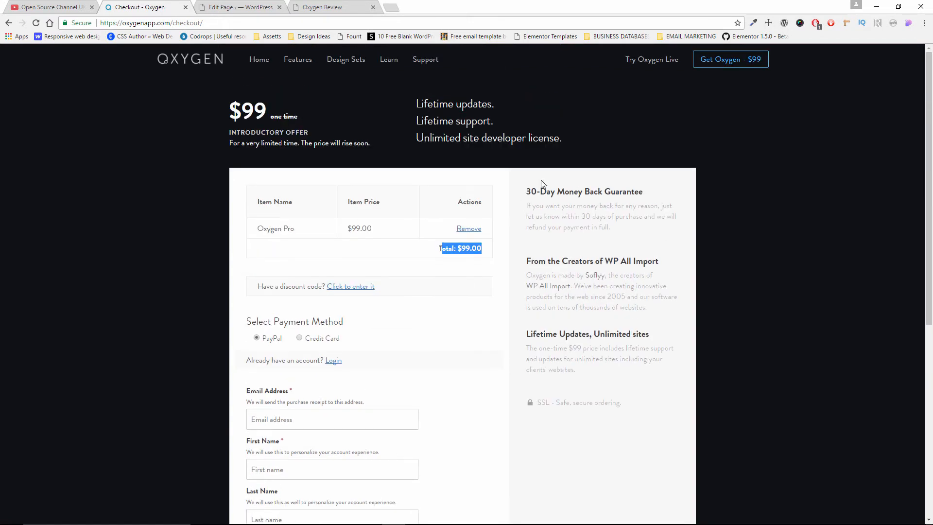
- Review the money-back guarantee, lifetime updates, support and developer license terms at checkout, and return to the Oxygen homepage
left_click_drag(527, 192, 651, 198)
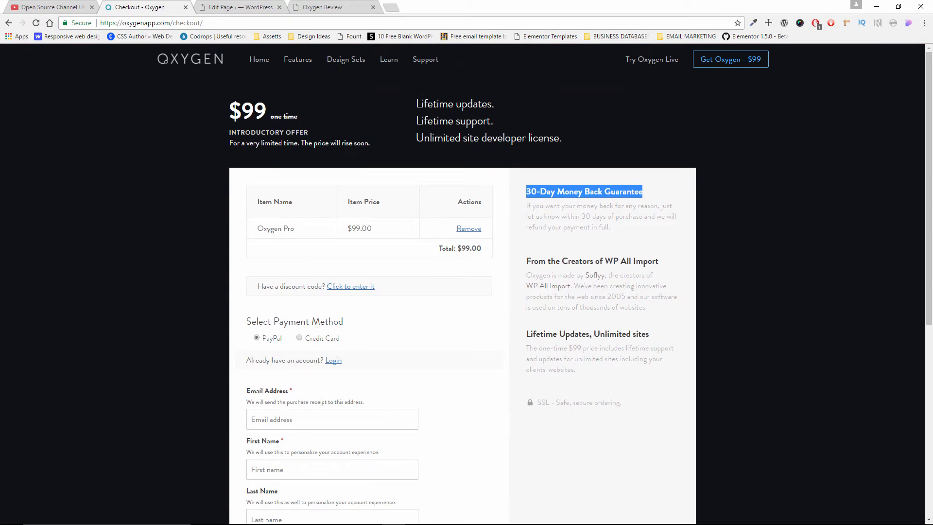
left_click_drag(412, 104, 496, 106)
left_click_drag(414, 122, 495, 122)
left_click_drag(416, 138, 562, 139)
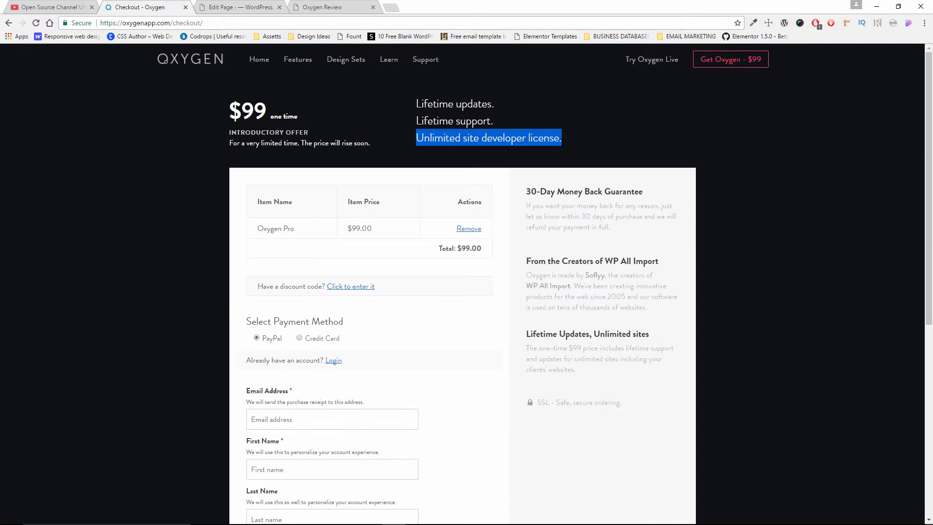
scroll(565, 137, "down", 6)
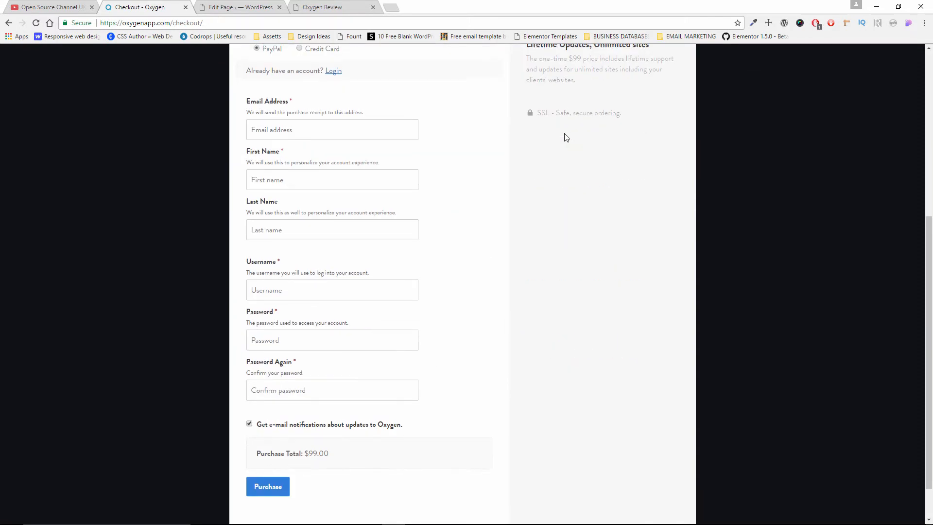
scroll(564, 137, "up", 6)
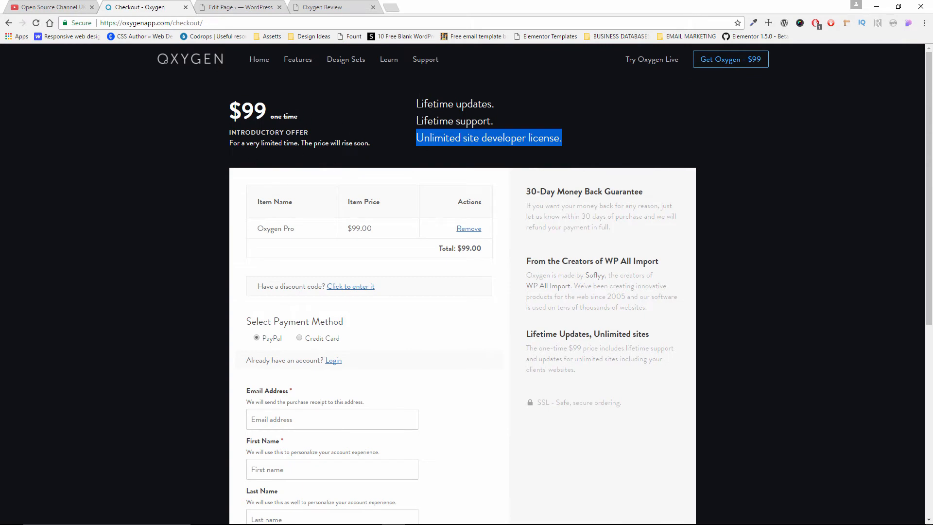
left_click(259, 60)
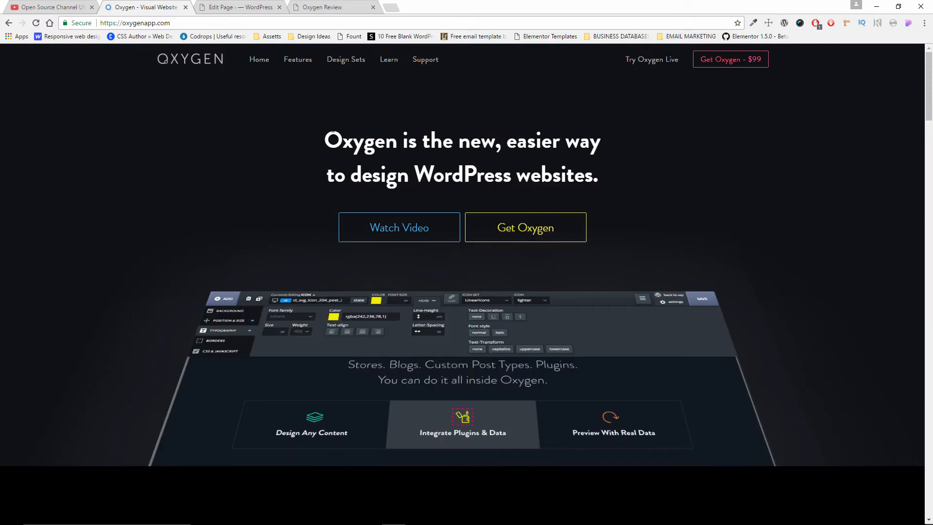
- Switch to the Oxygen Review demo page, look through its sections, and reload it
left_click(343, 6)
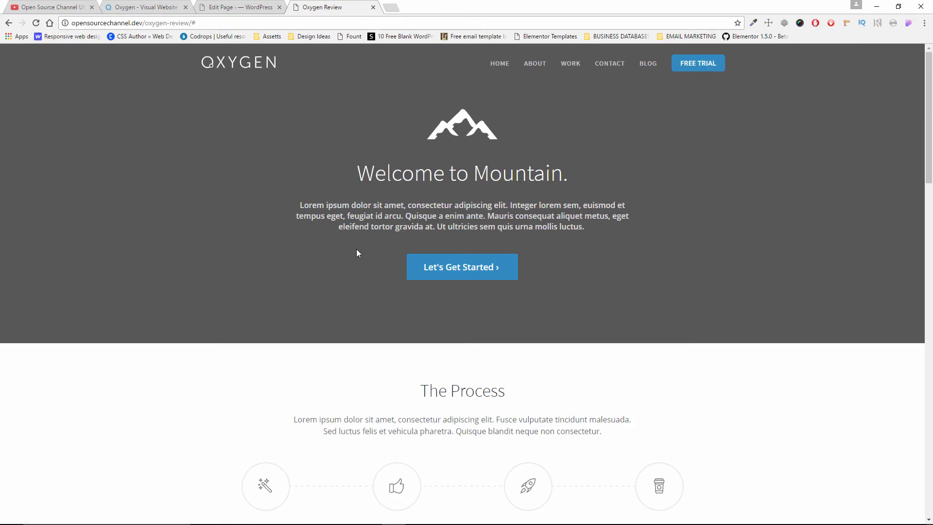
scroll(517, 297, "down", 16)
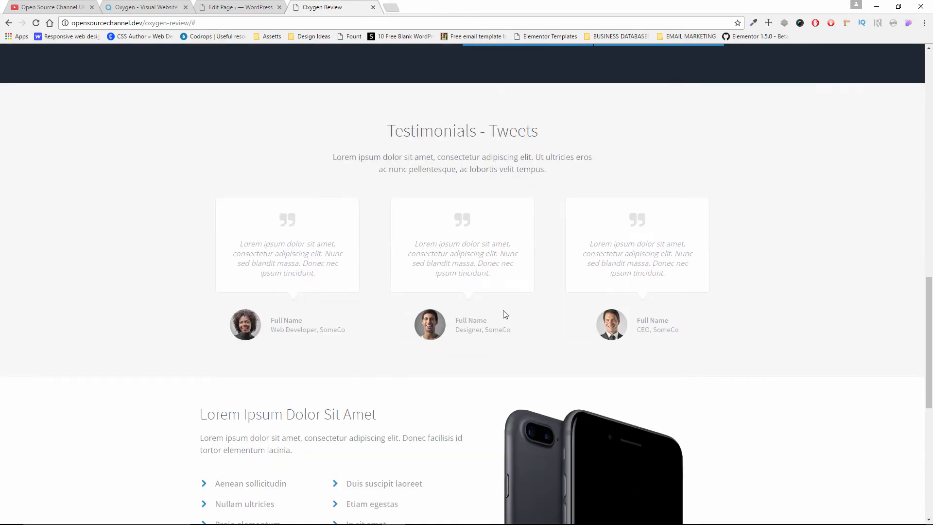
left_click(36, 23)
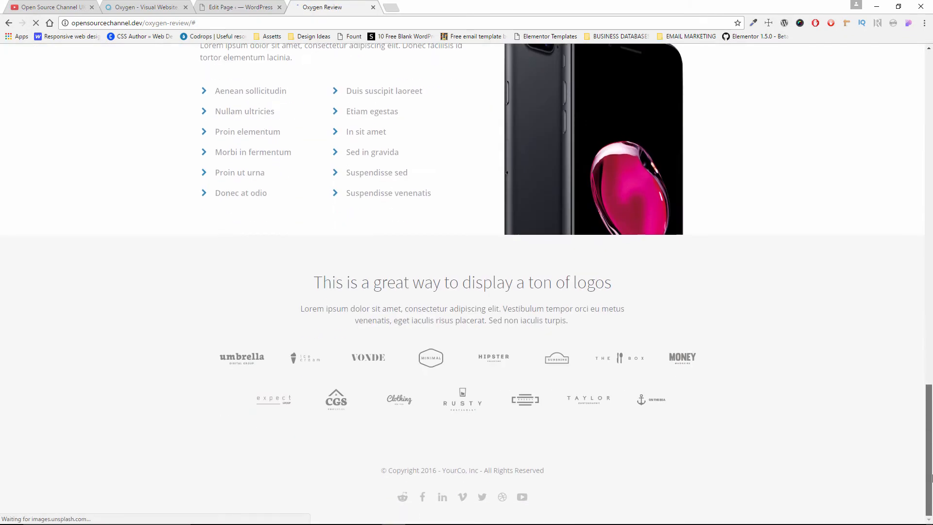
scroll(931, 383, "up", 20)
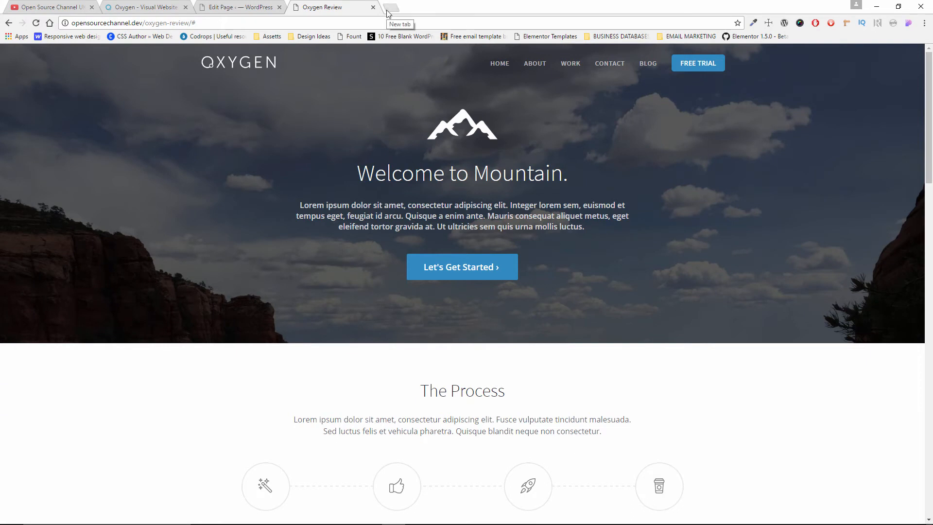
- Go to the page's Oxygen Visual Editor and inspect its page settings, global settings and the prompt for adding a global font
left_click(240, 8)
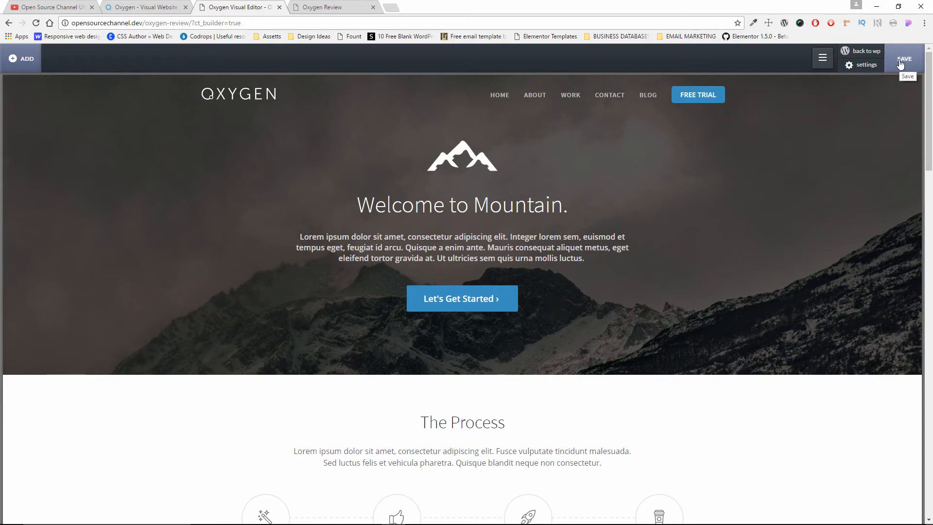
left_click_drag(929, 115, 931, 95)
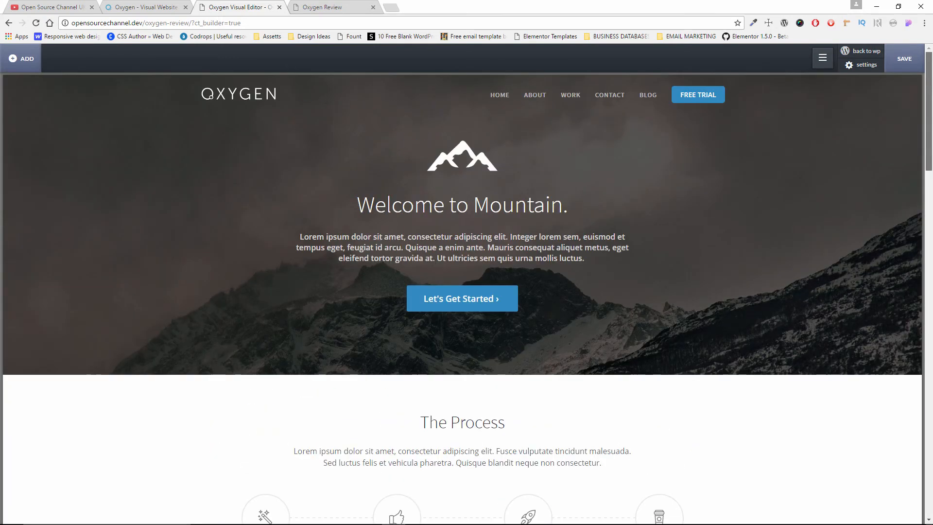
left_click(862, 68)
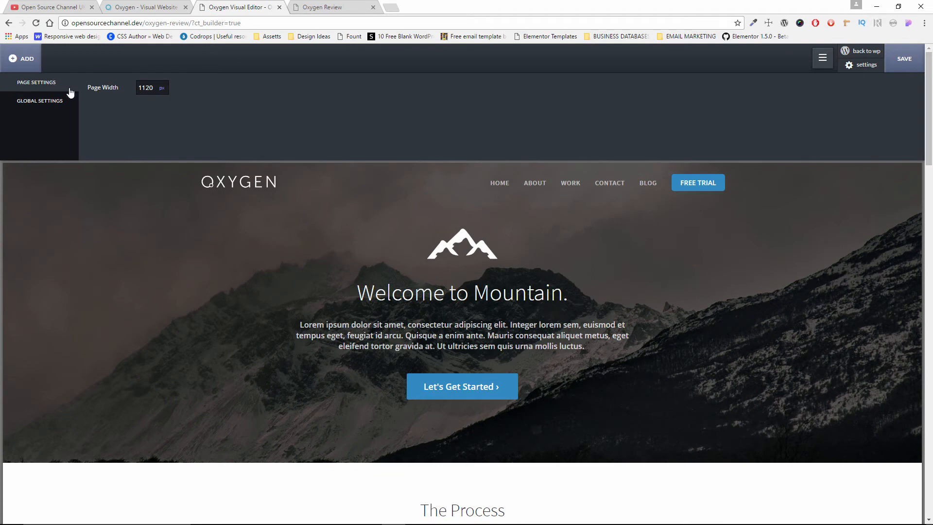
left_click(48, 101)
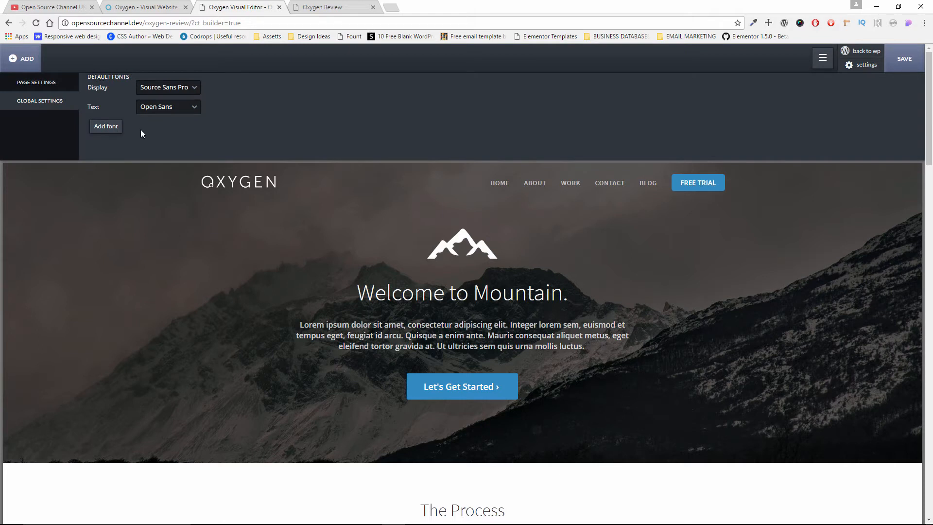
left_click(102, 128)
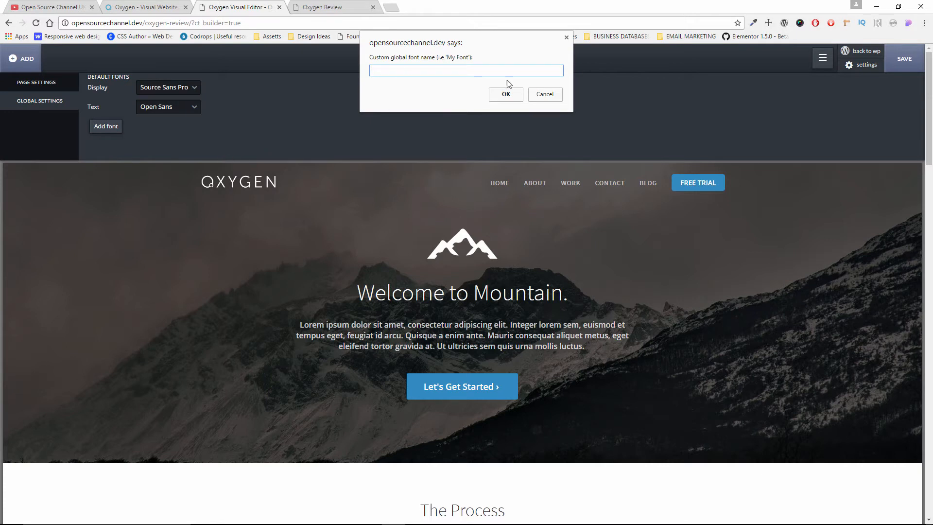
left_click(536, 97)
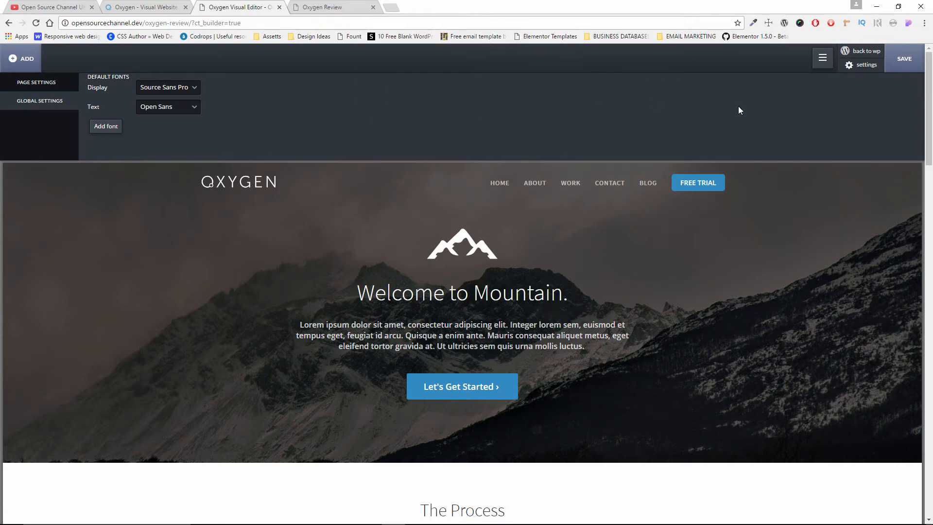
- Show the DOM tree, select Section (#246) inside Div Block (#245), and open its detailed styling options
left_click(822, 60)
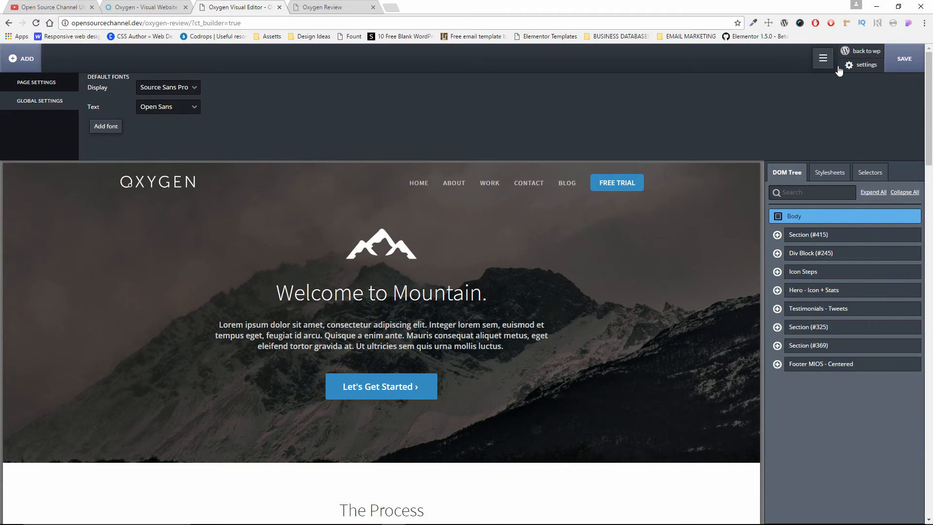
left_click(854, 69)
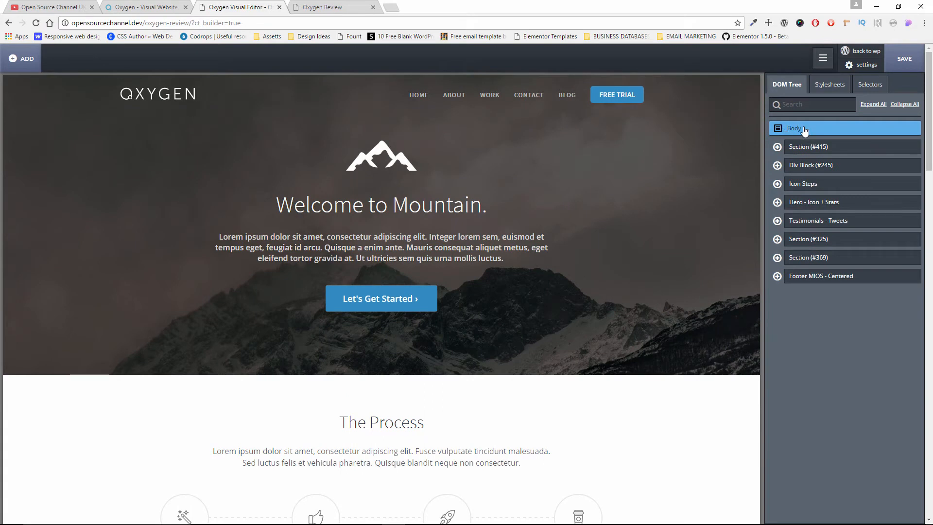
left_click(799, 168)
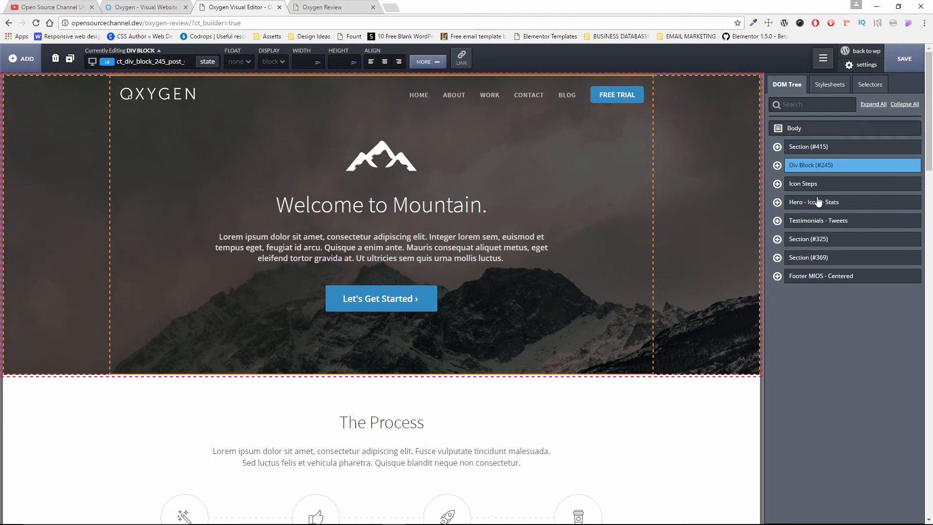
left_click(778, 165)
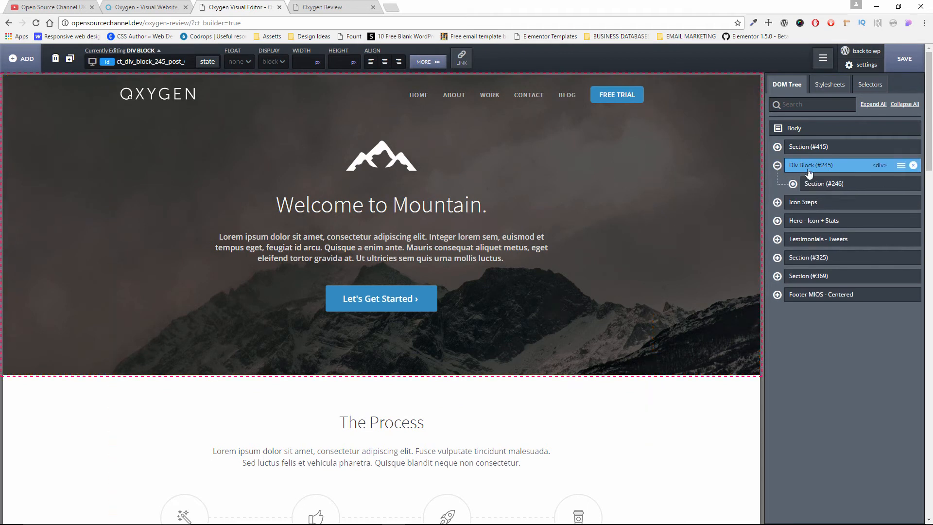
left_click(812, 185)
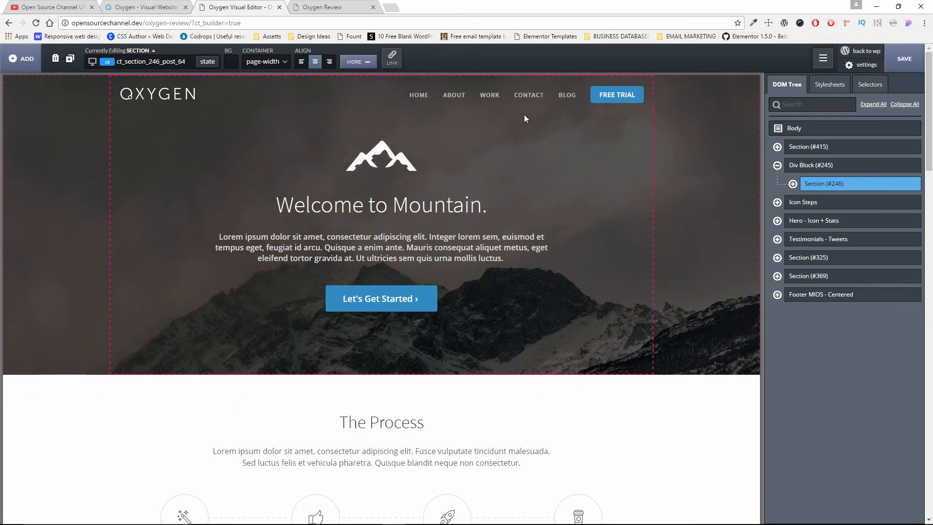
left_click(359, 62)
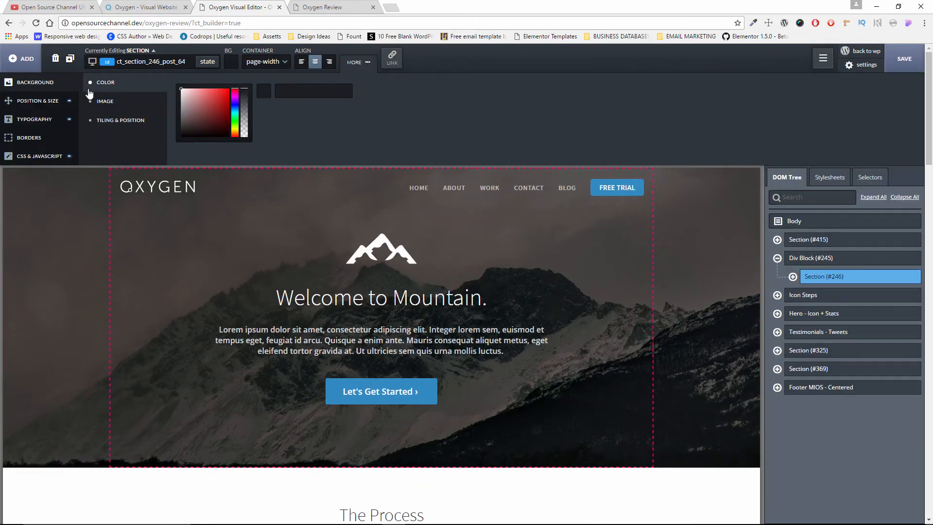
- Inspect the background image options of Section (#246), Section (#415) and the header's logo image (#417)
left_click(112, 103)
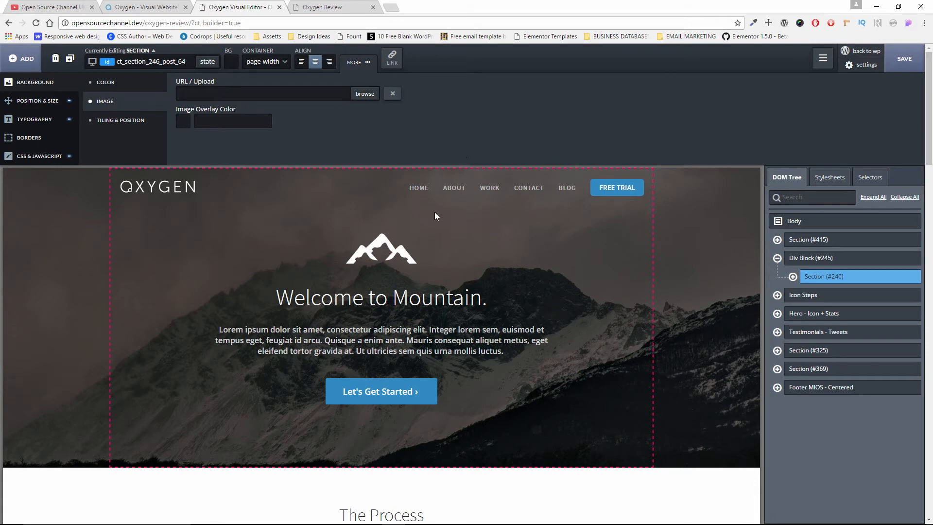
left_click(798, 241)
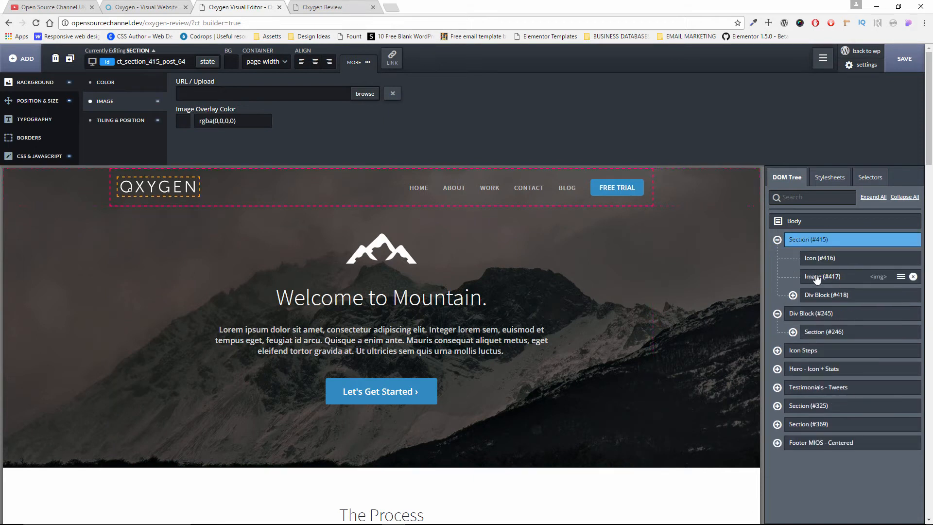
left_click(818, 278)
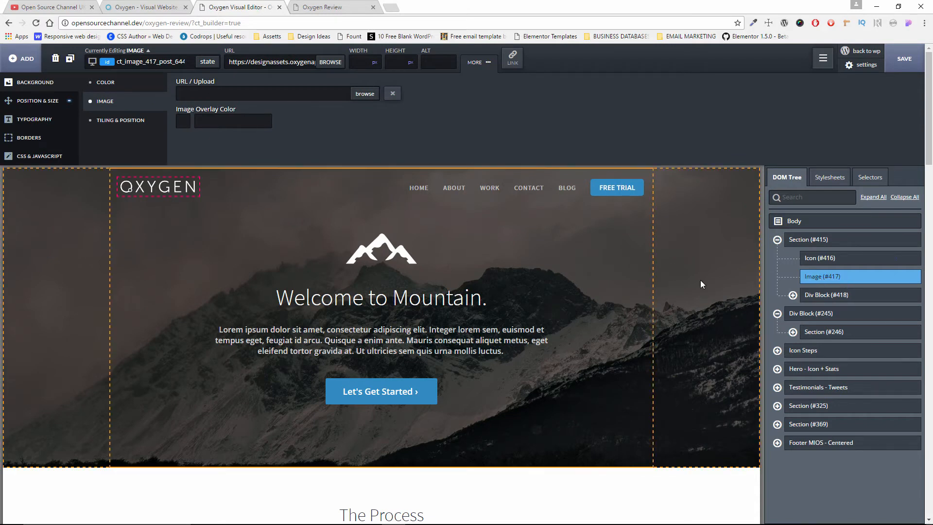
- Select the hero's Section (#246), expand it in the DOM tree and look over its child elements
left_click(683, 323)
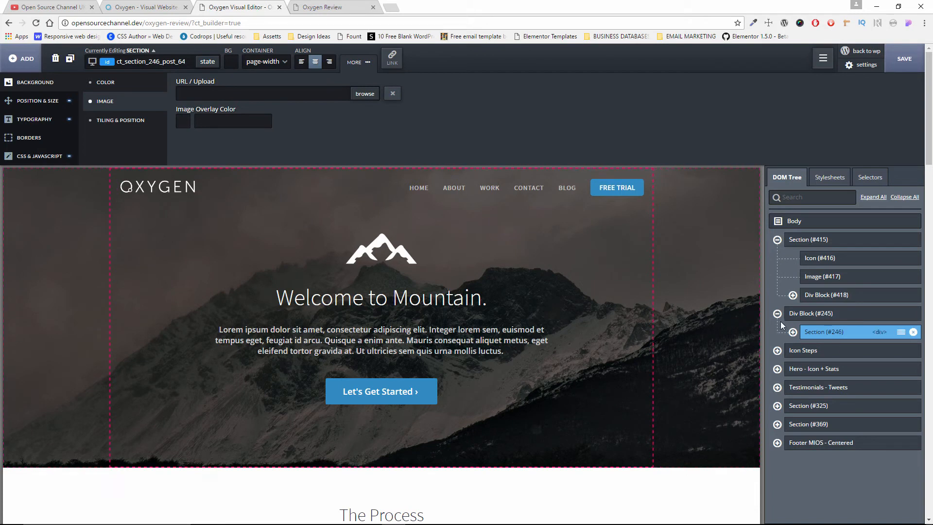
left_click(792, 332)
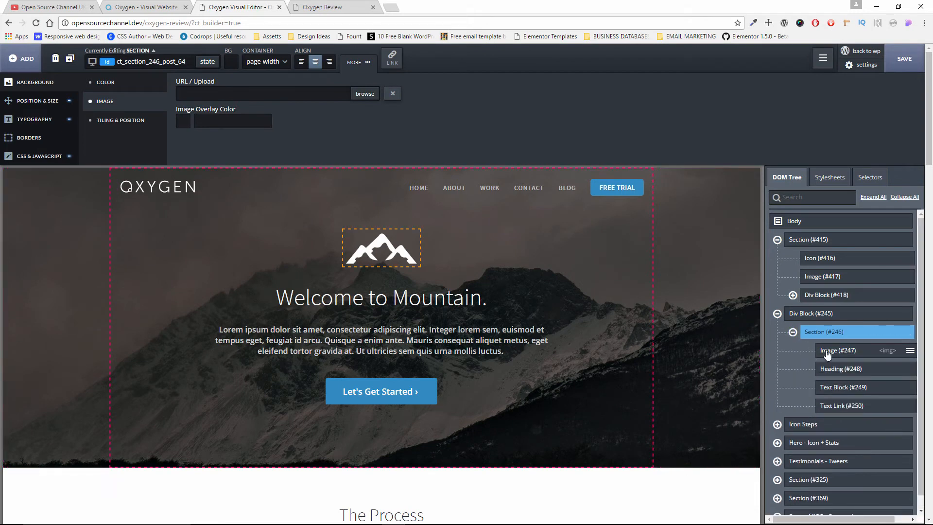
left_click(827, 351)
left_click(717, 337)
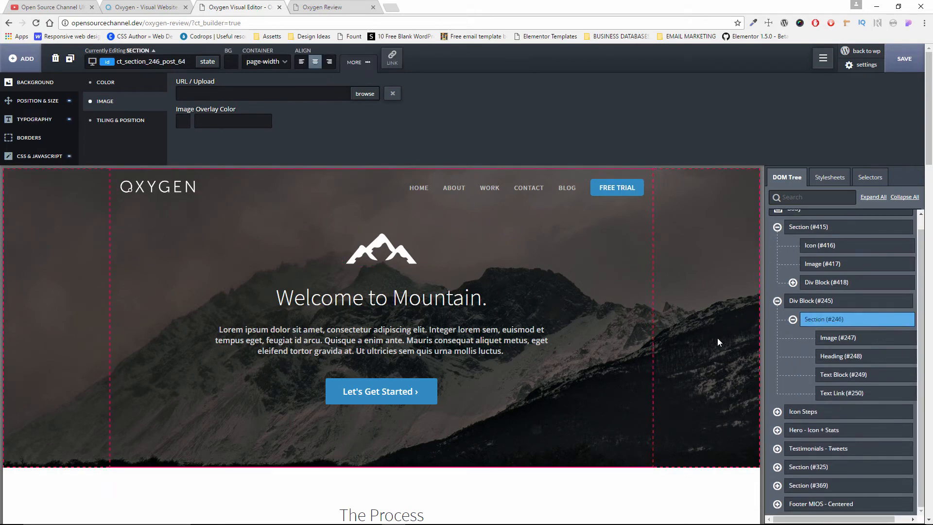
scroll(717, 337, "down", 4)
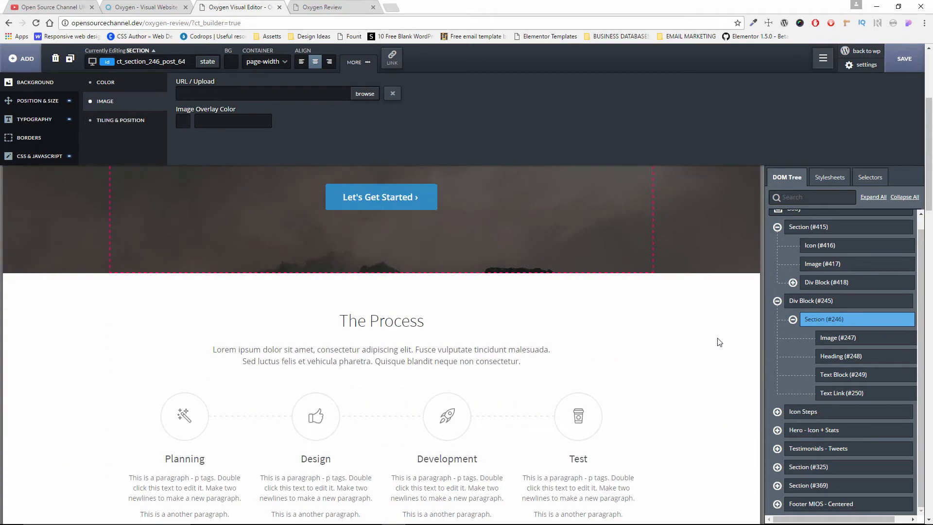
scroll(717, 337, "up", 3)
scroll(717, 338, "up", 1)
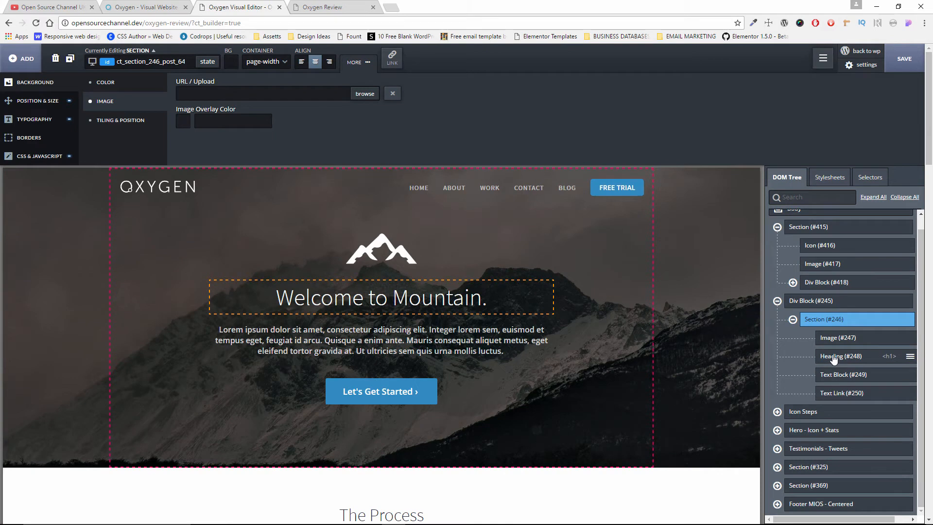
- Select the "Let's Get Started" text link, look through its link destination options, and cancel without changing the link
left_click(836, 394)
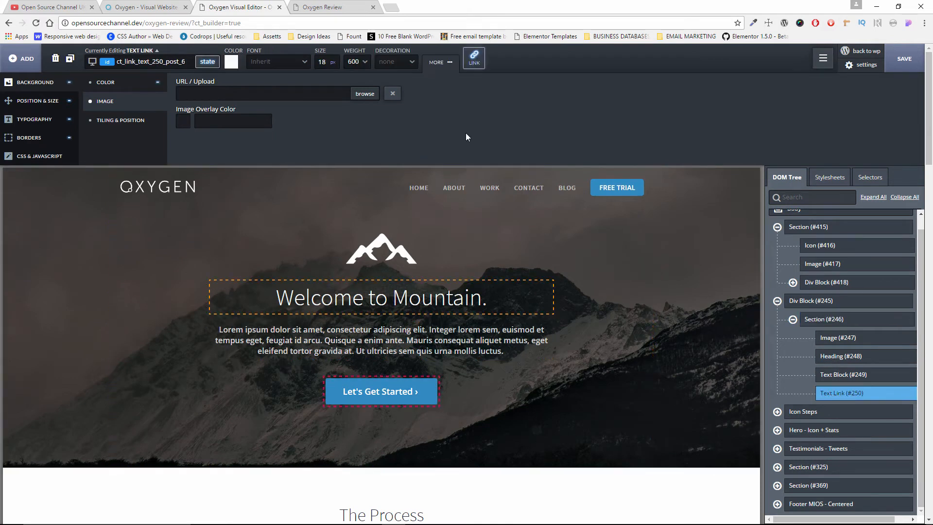
left_click(476, 62)
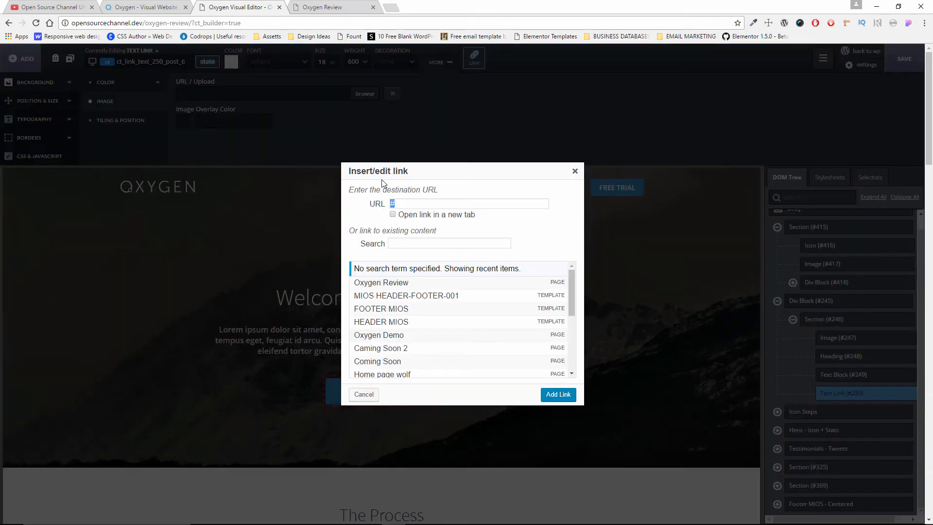
scroll(436, 304, "down", 5)
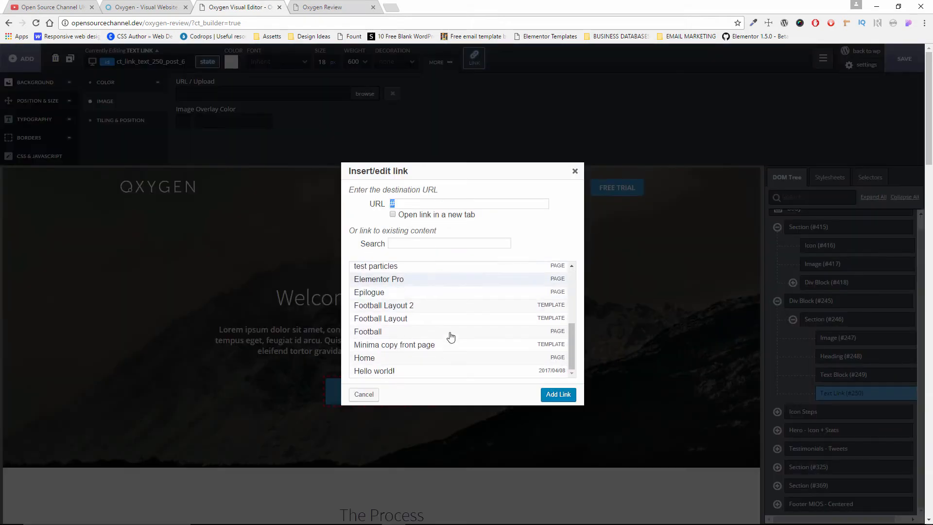
left_click(364, 394)
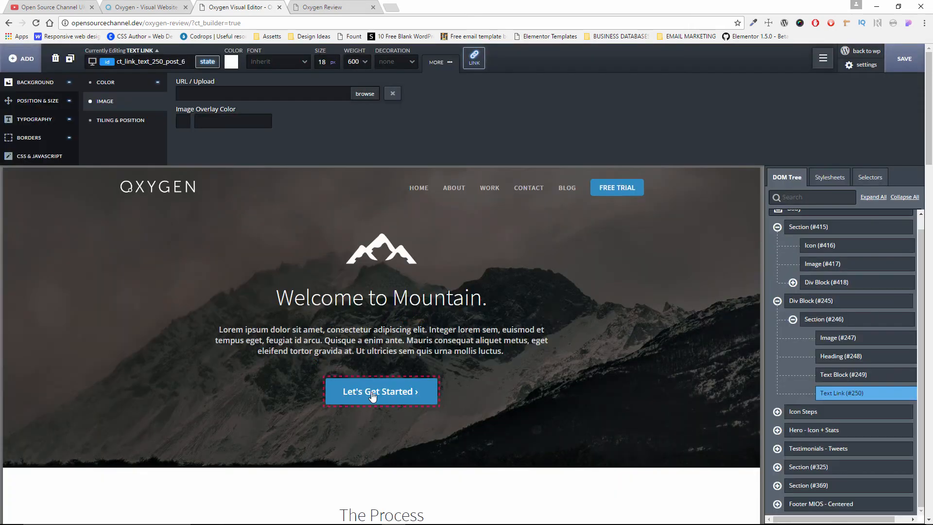
- Expand Div Block (#418) in the header section, select its "Free Trial" link, and view and dismiss its link options
scroll(832, 326, "up", 1)
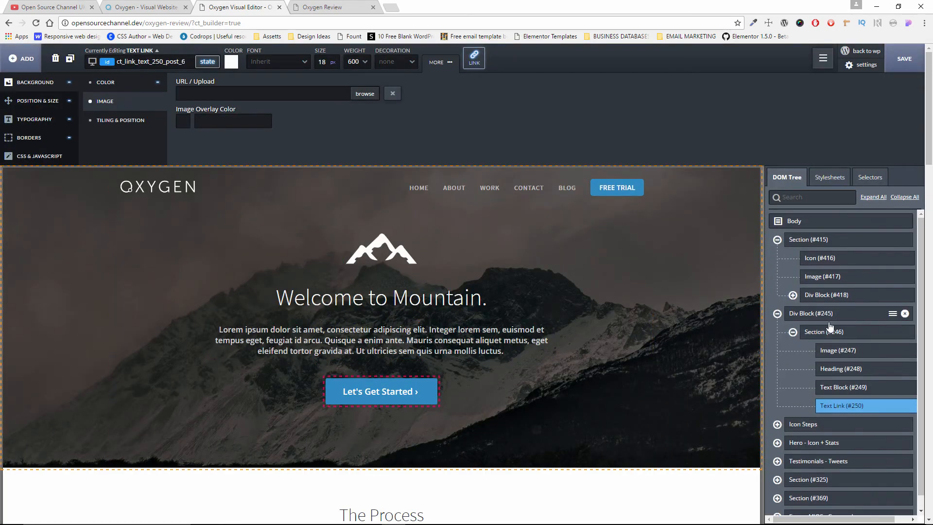
left_click(821, 243)
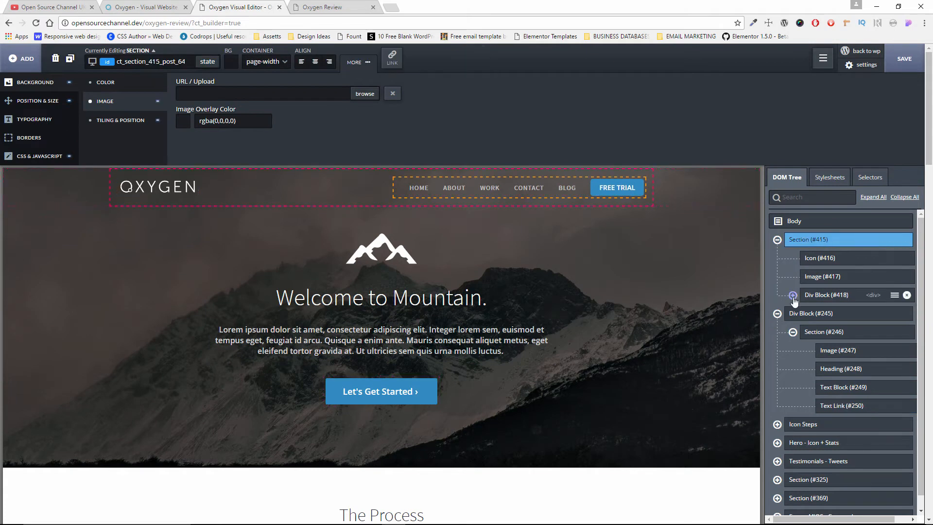
left_click(826, 294)
scroll(827, 319, "down", 1)
scroll(830, 326, "down", 1)
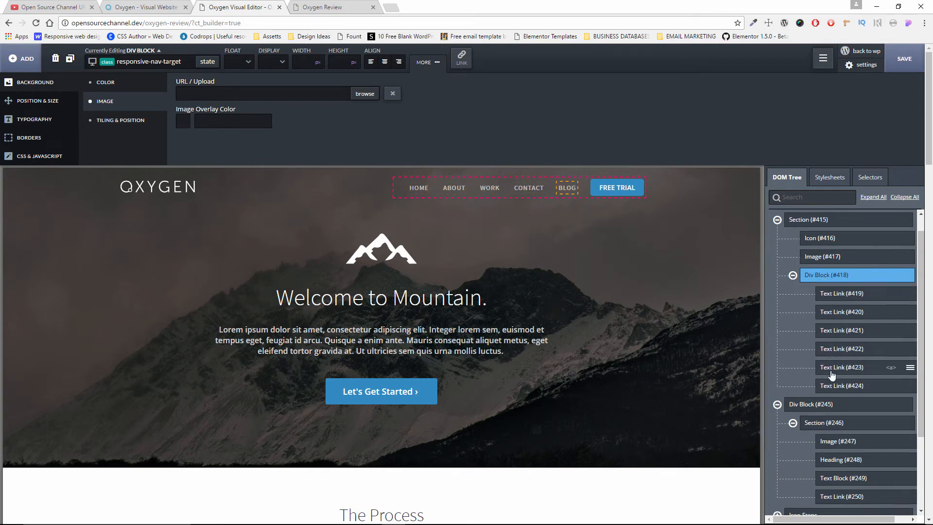
left_click(836, 386)
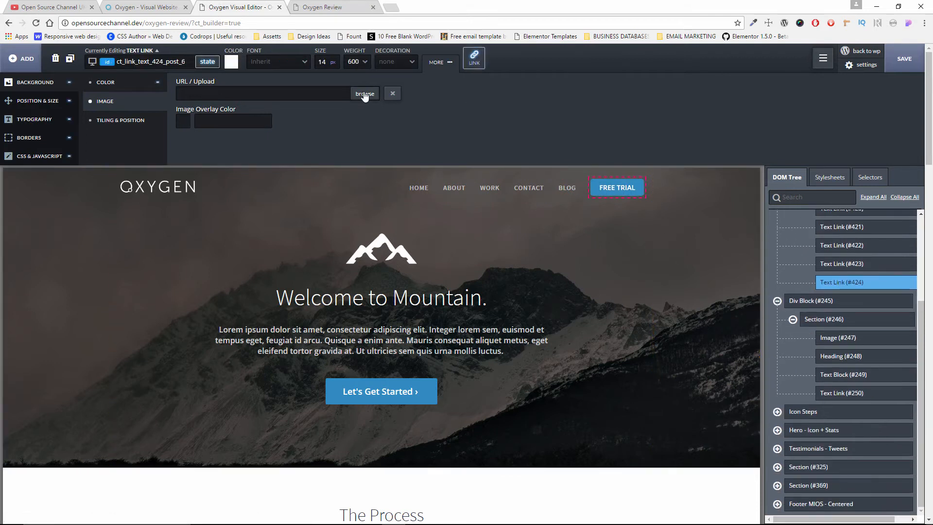
left_click(474, 62)
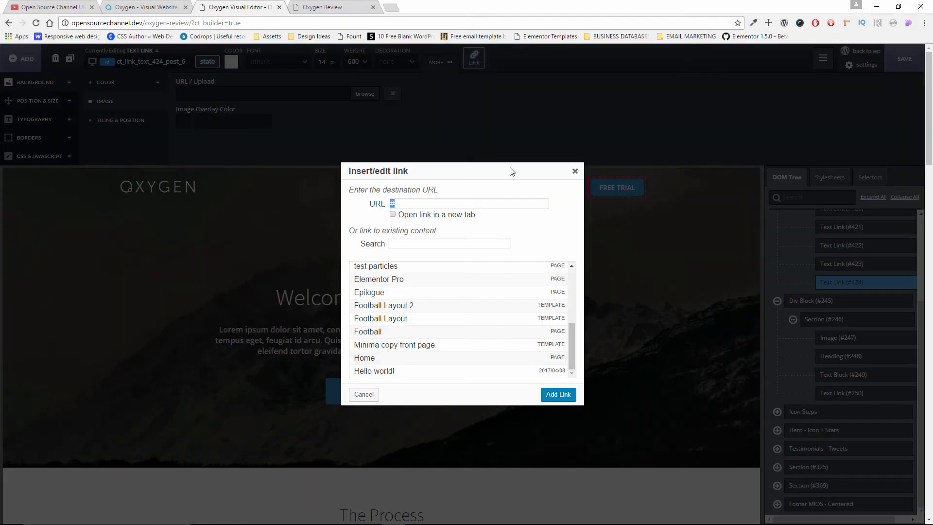
left_click(574, 172)
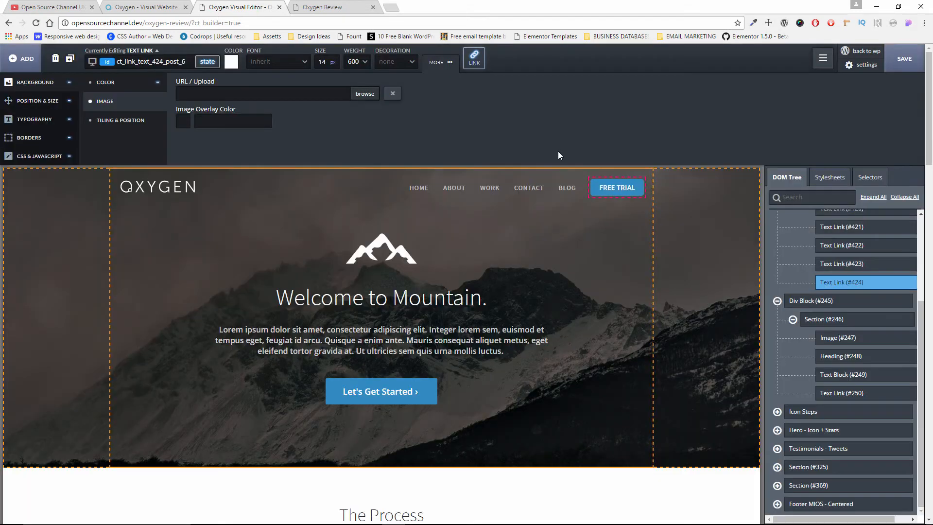
- Inspect the "Free Trial" link's position and size, typography, border, custom CSS and JavaScript options
left_click(46, 101)
left_click(42, 122)
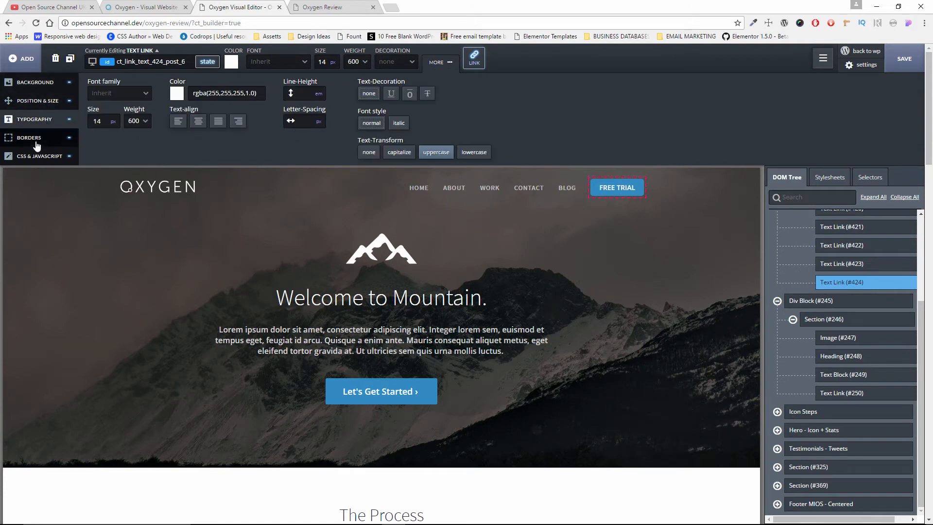
left_click(37, 144)
left_click(40, 156)
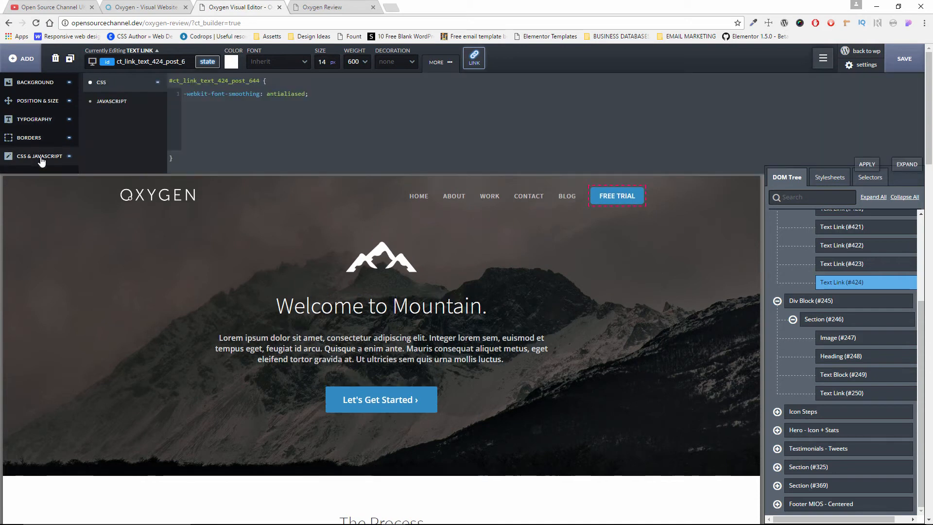
left_click(101, 101)
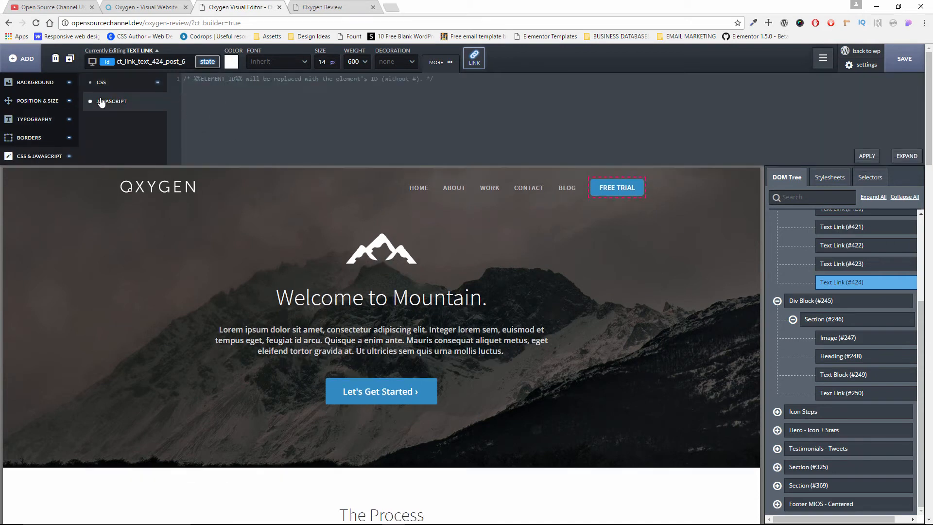
left_click(129, 84)
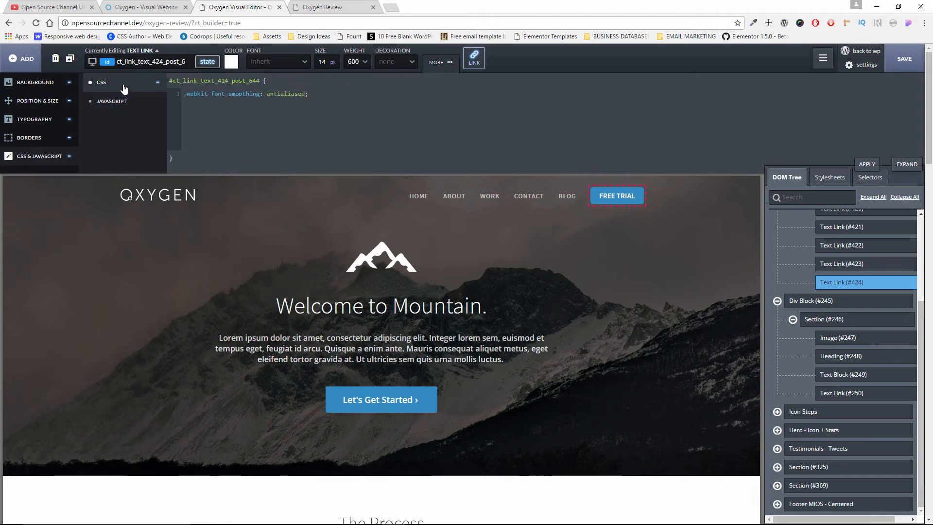
scroll(829, 291, "up", 3)
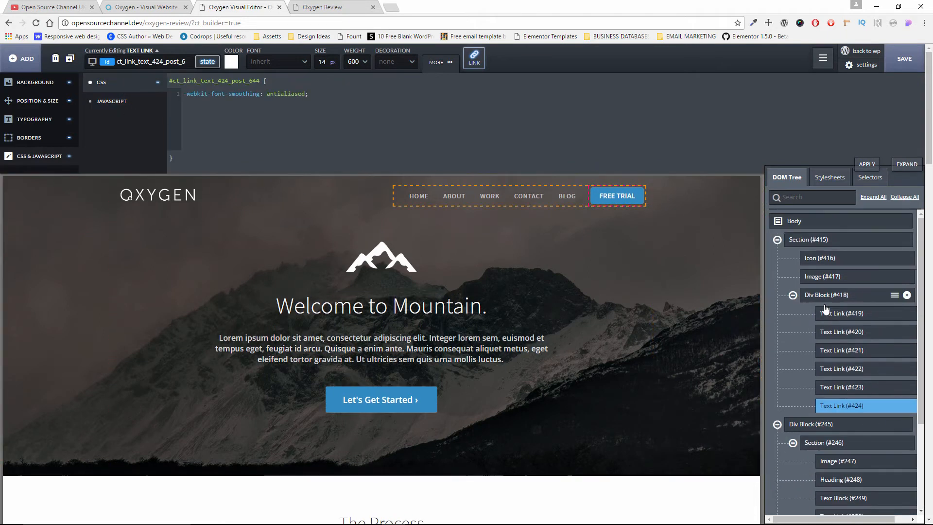
- Collapse Section (#415), select Div Block (#245) and open its background image settings
left_click(777, 240)
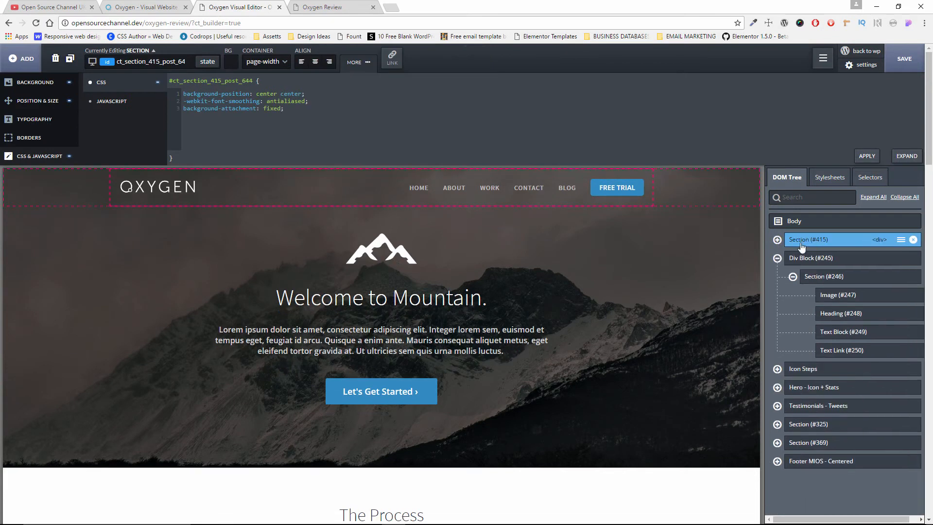
left_click(802, 259)
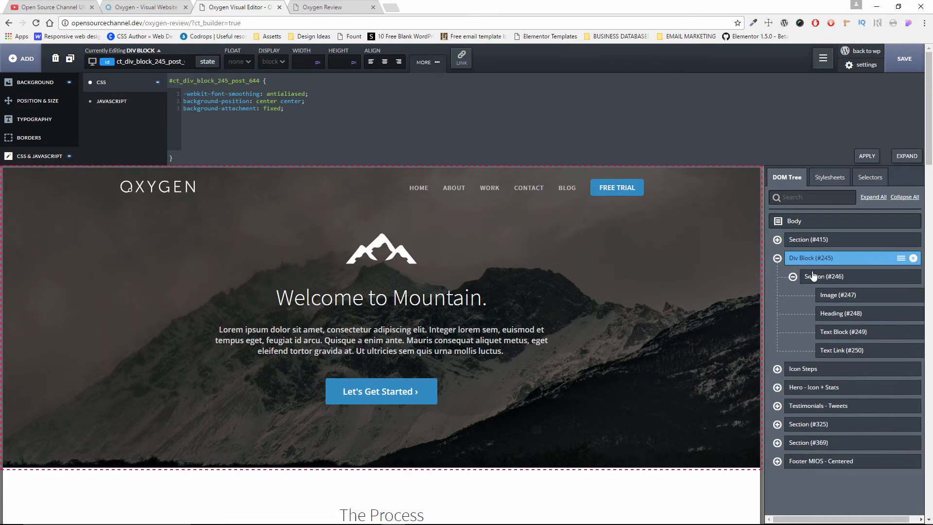
left_click(797, 277)
left_click(810, 258)
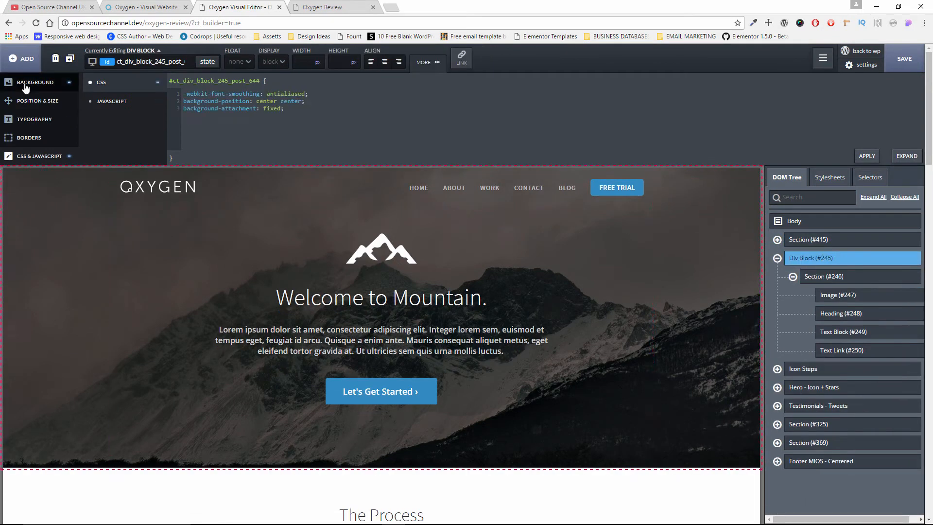
left_click(33, 83)
left_click(118, 106)
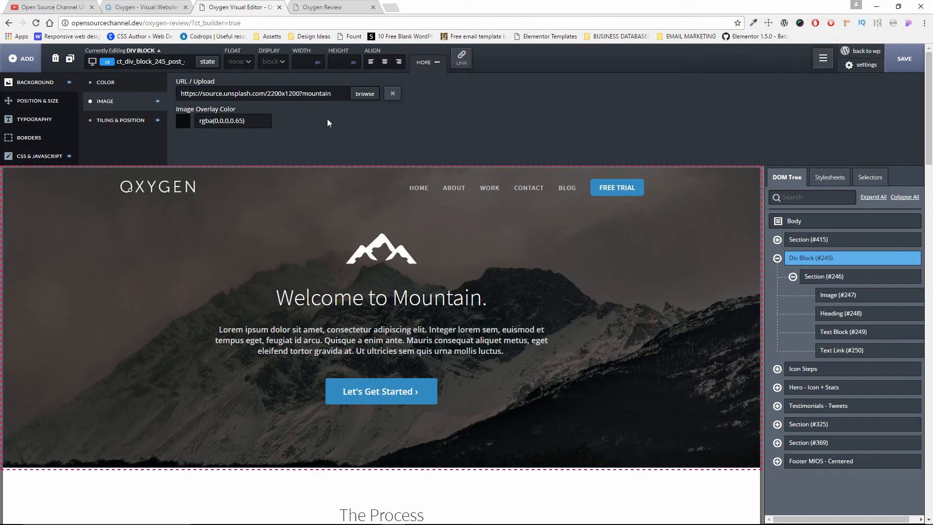
- Replace Div Block (#245)'s background image with the city street photo 11E20A0779.jpg from the media library and check the page
left_click(366, 97)
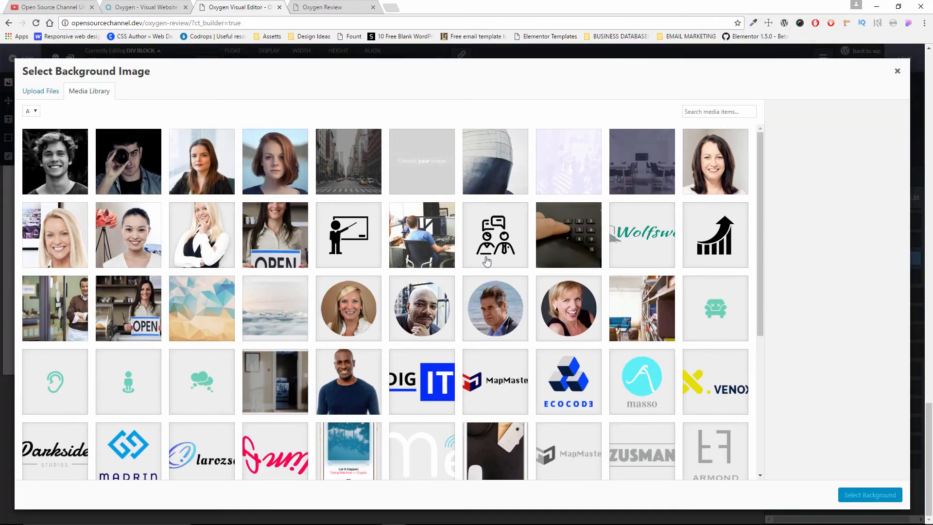
scroll(685, 266, "down", 5)
scroll(685, 266, "down", 4)
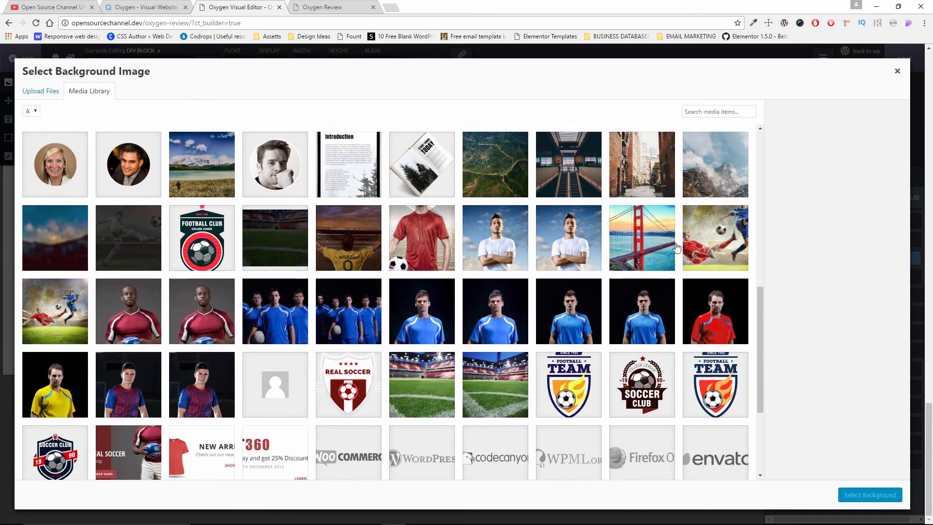
left_click(641, 230)
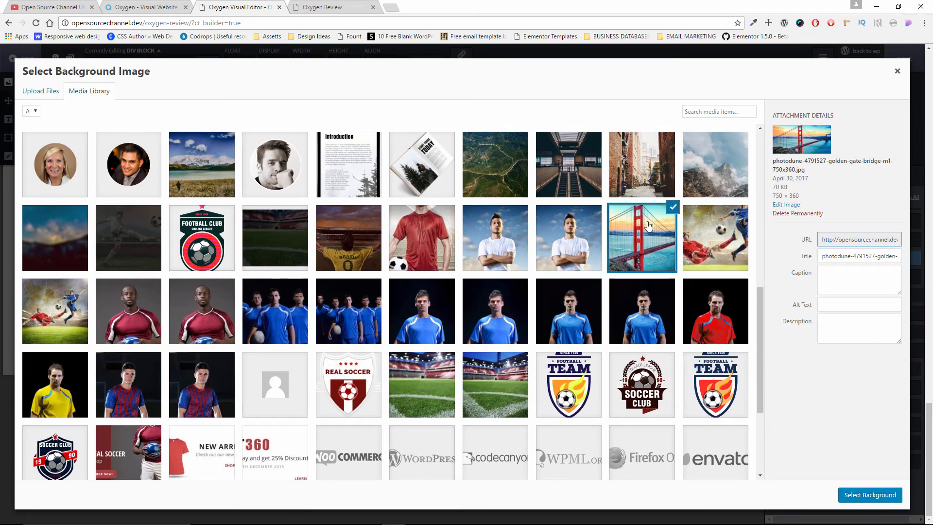
left_click(702, 171)
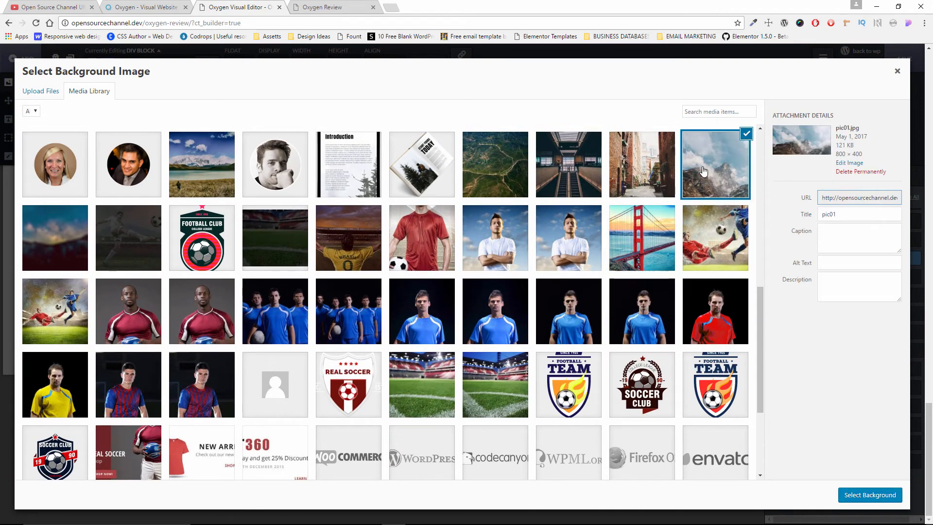
left_click(423, 386)
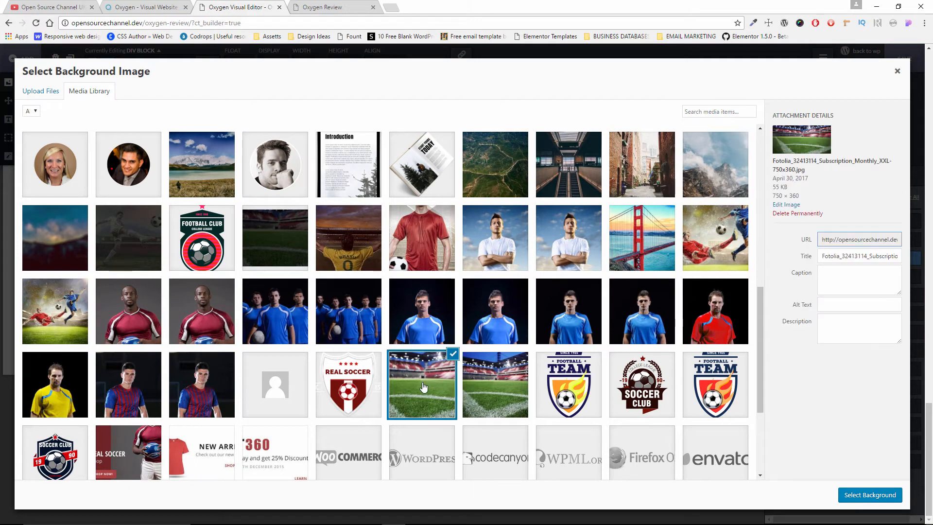
scroll(473, 374, "up", 10)
left_click(348, 175)
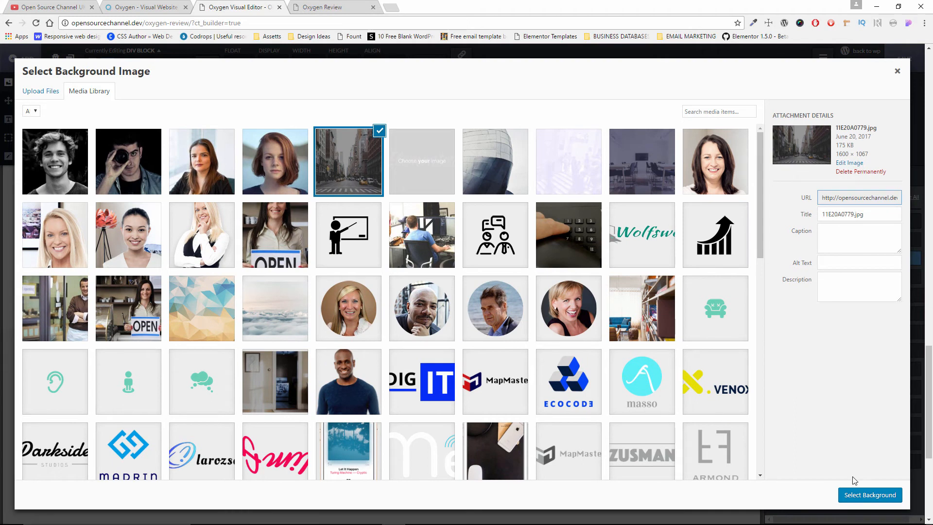
left_click(846, 496)
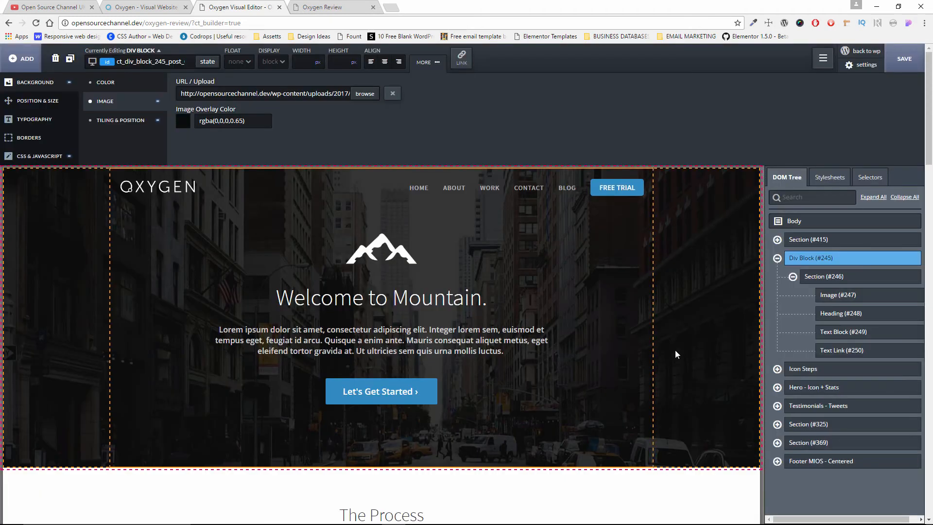
scroll(675, 350, "down", 3)
scroll(675, 351, "up", 4)
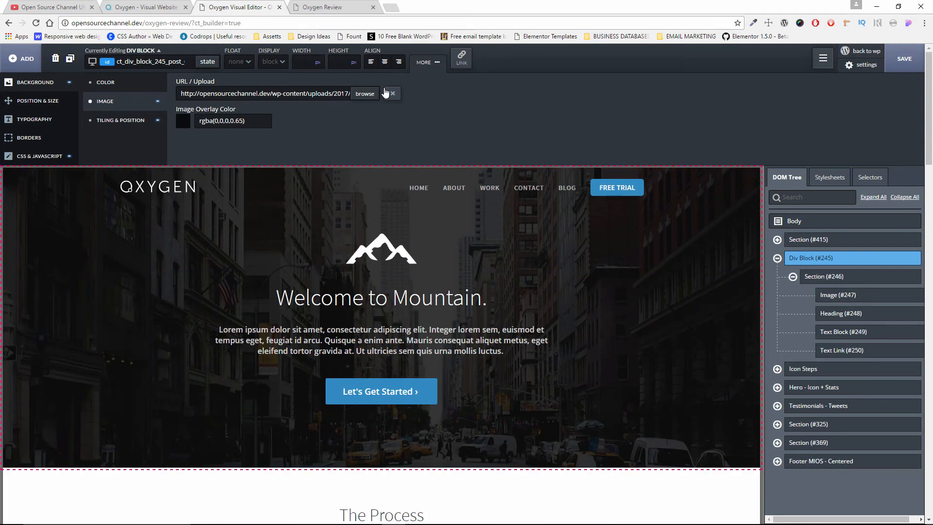
- Hide the styling options and element tree, save the page, and reload the live Oxygen Review page to check the hero background
left_click(420, 64)
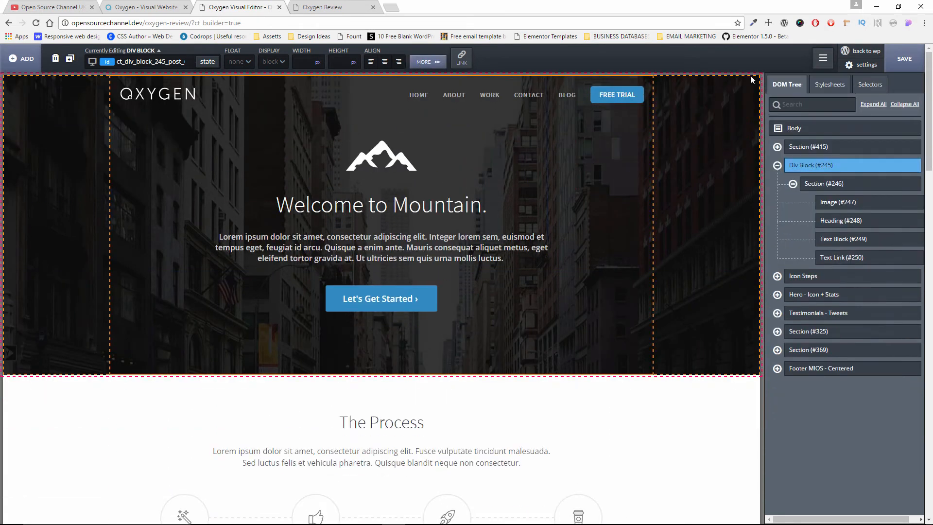
left_click(821, 59)
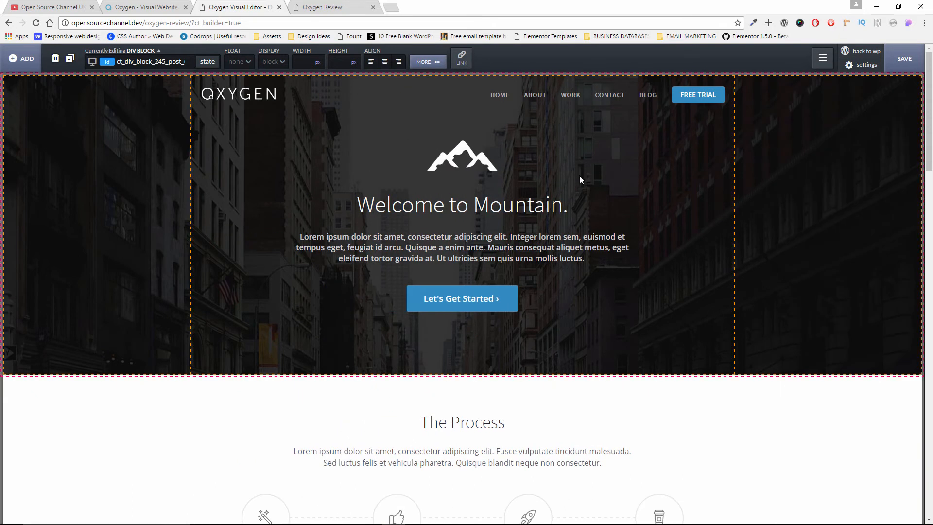
left_click(902, 60)
left_click(323, 7)
scroll(304, 180, "up", 3)
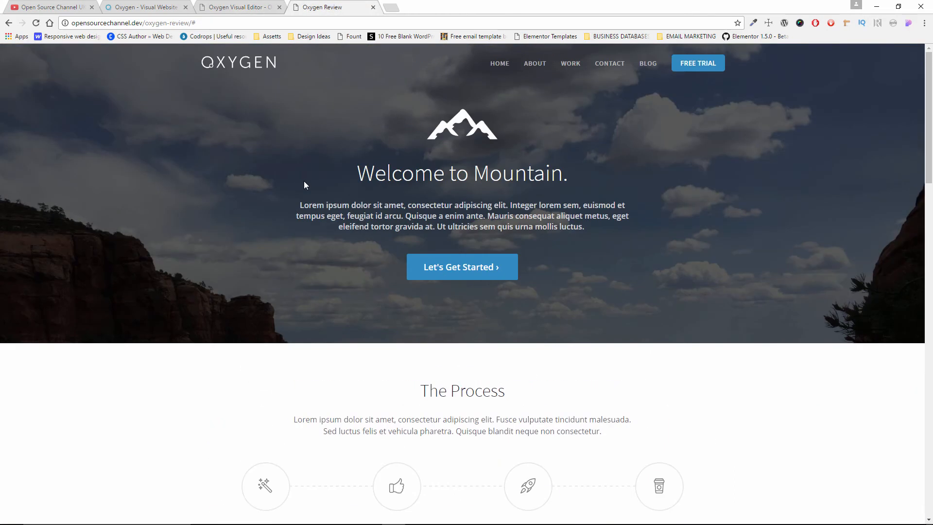
left_click(35, 23)
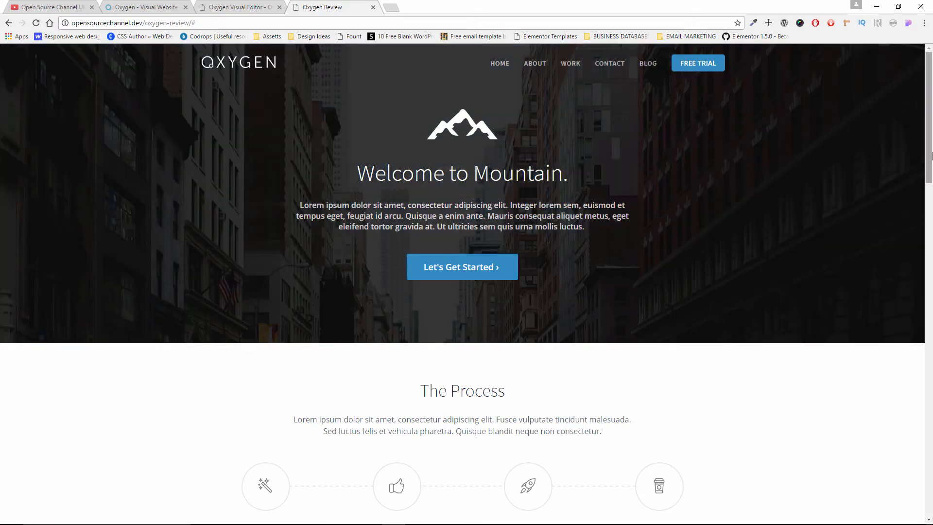
left_click_drag(931, 179, 260, 265)
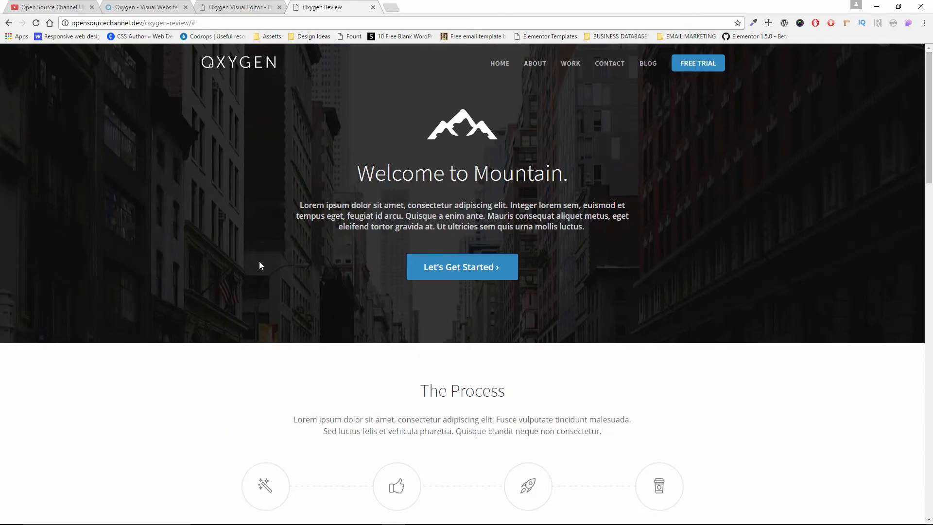
- Back in the visual editor, compare "resize to cover" and "resize to contain" for Div Block (#245)'s background, ending on "resize to contain"
left_click(236, 7)
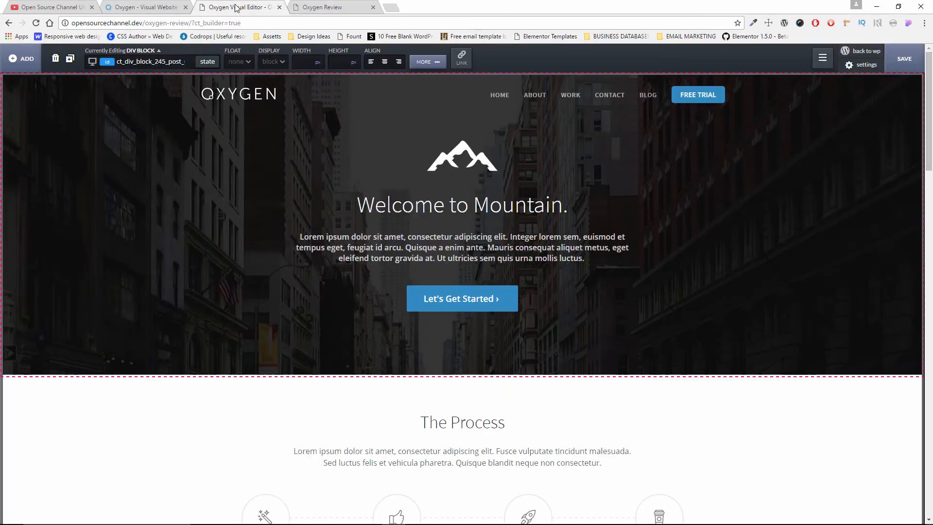
left_click(447, 68)
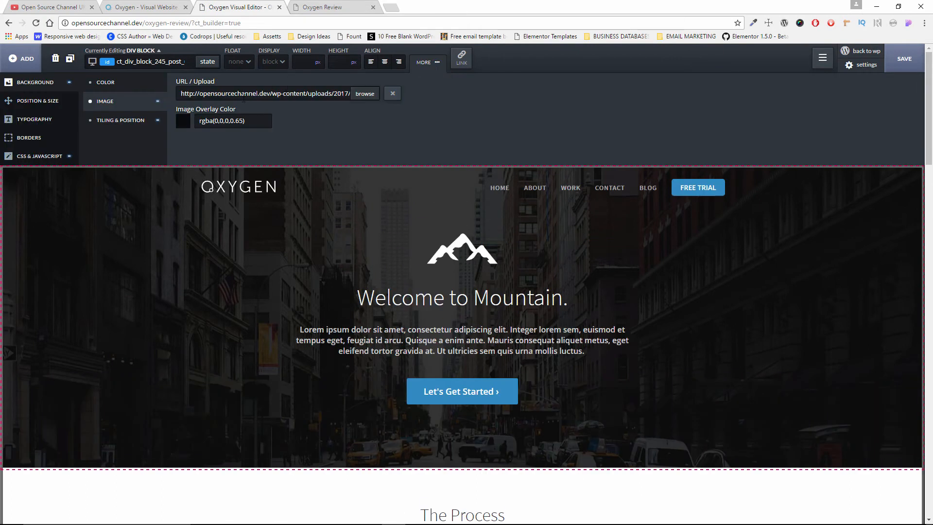
left_click(132, 121)
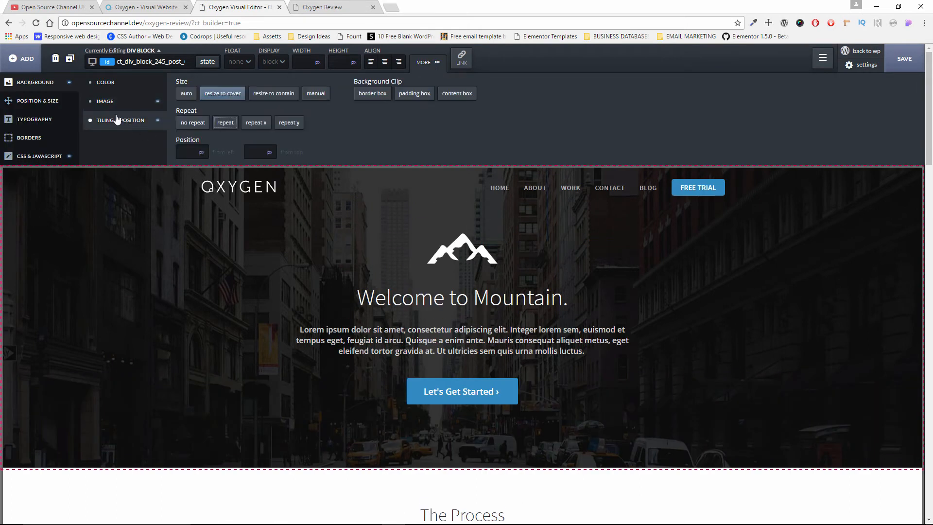
left_click(271, 95)
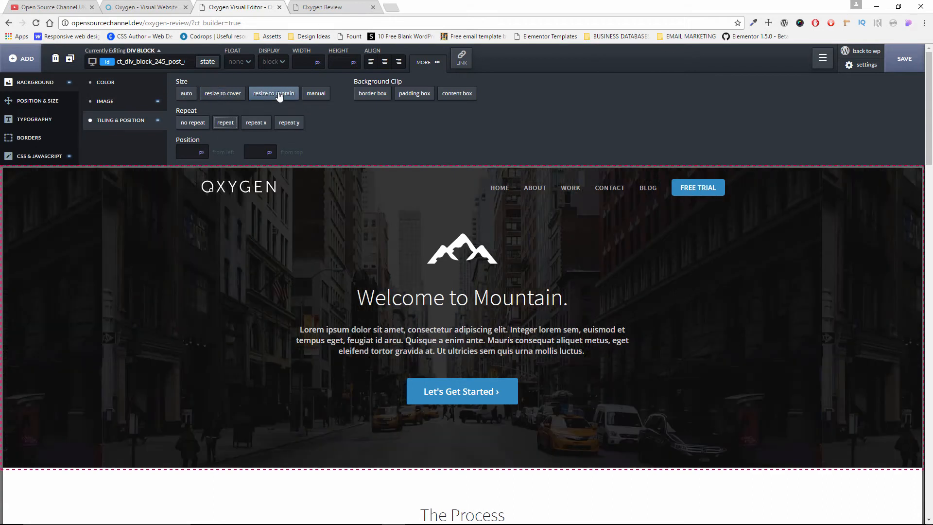
left_click(235, 97)
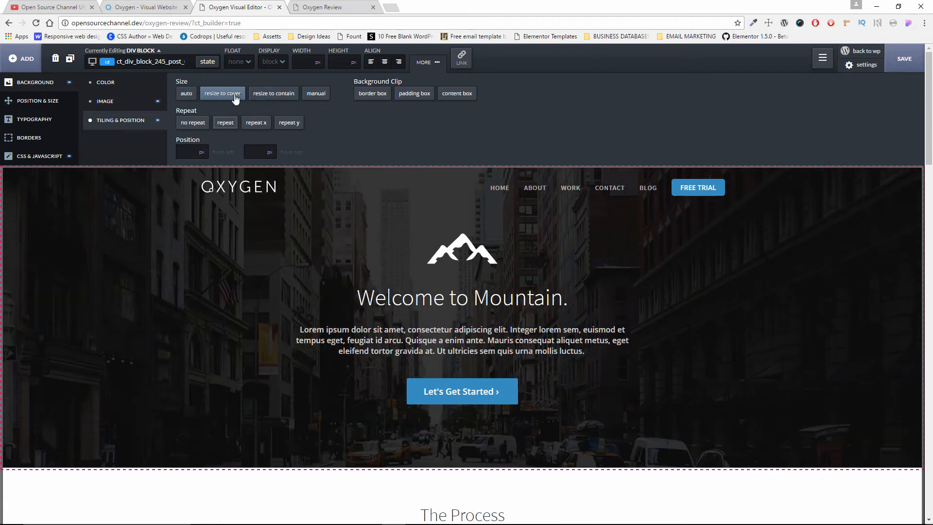
left_click(273, 94)
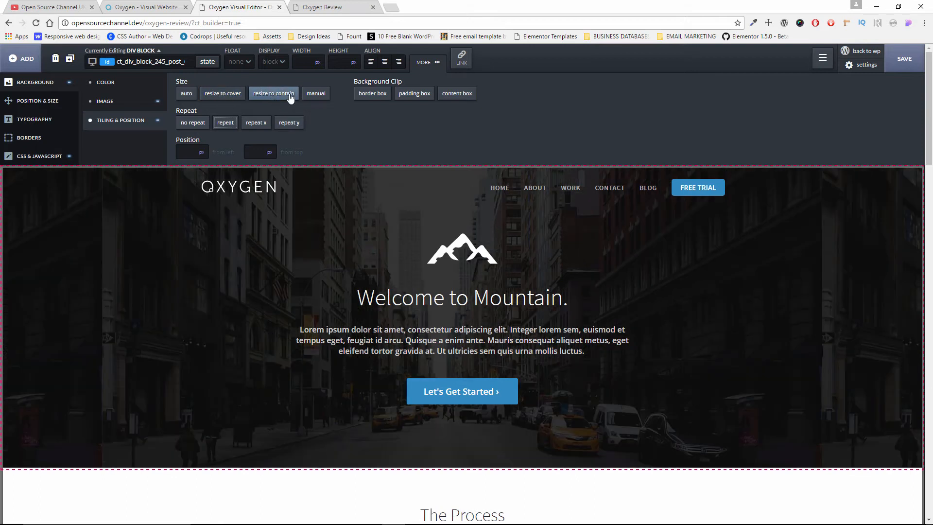
- Save the background size change and reload the live Oxygen Review page to check it
left_click(904, 58)
left_click(332, 7)
left_click(36, 24)
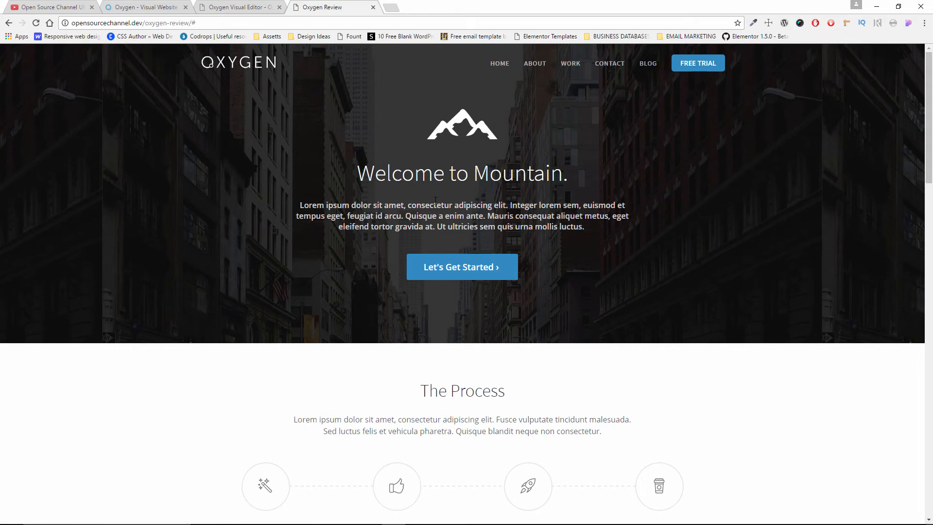
left_click_drag(928, 117, 918, 161)
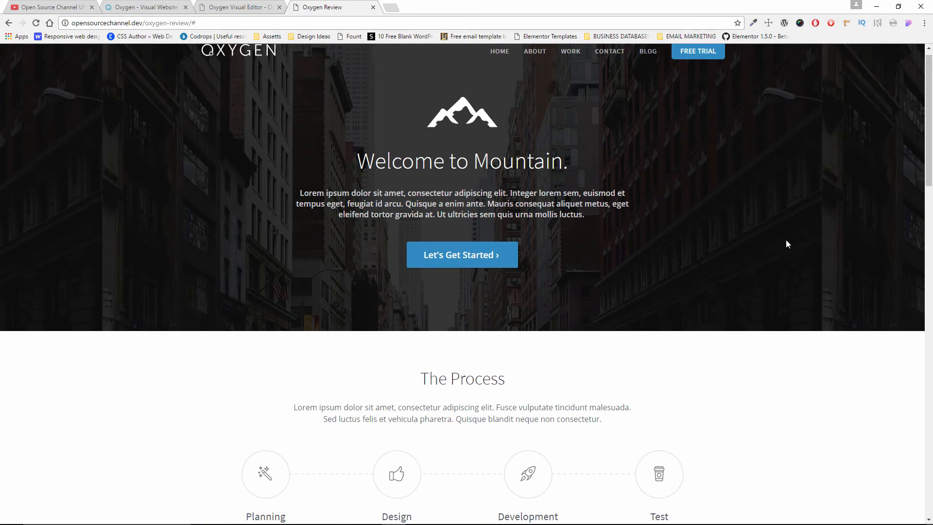
- Return to the visual editor and view Section (#246)'s background color and image options
key("ctrl+shift+Tab")
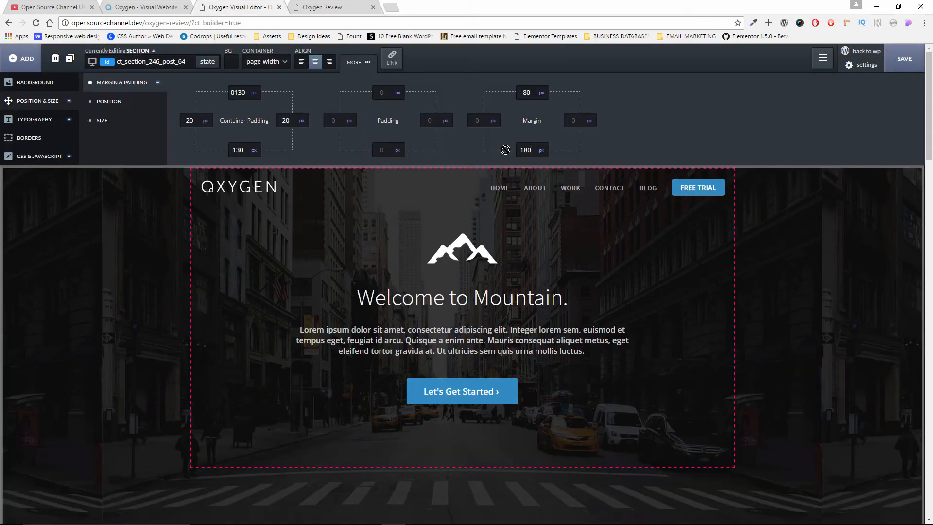
mouse_move(929, 150)
left_mouse_down()
mouse_move(930, 175)
mouse_move(931, 145)
left_mouse_up()
left_click(48, 85)
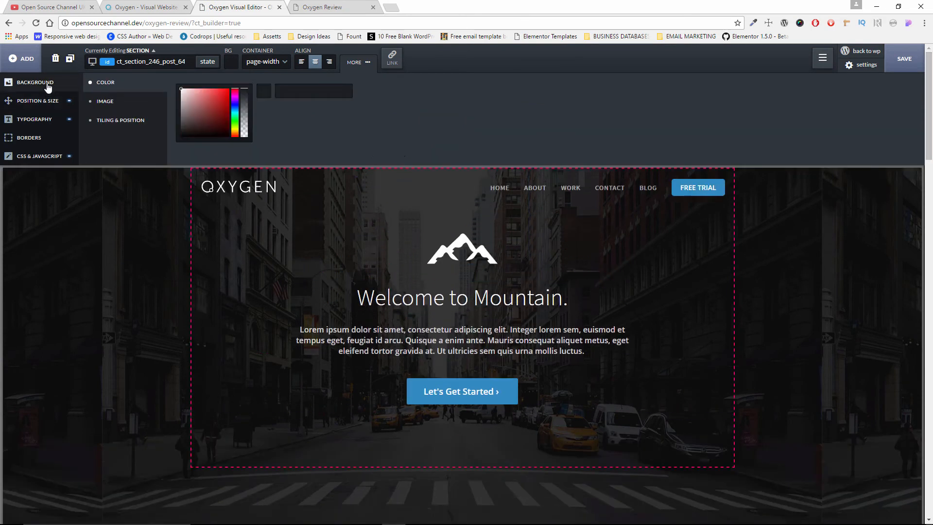
left_click(107, 103)
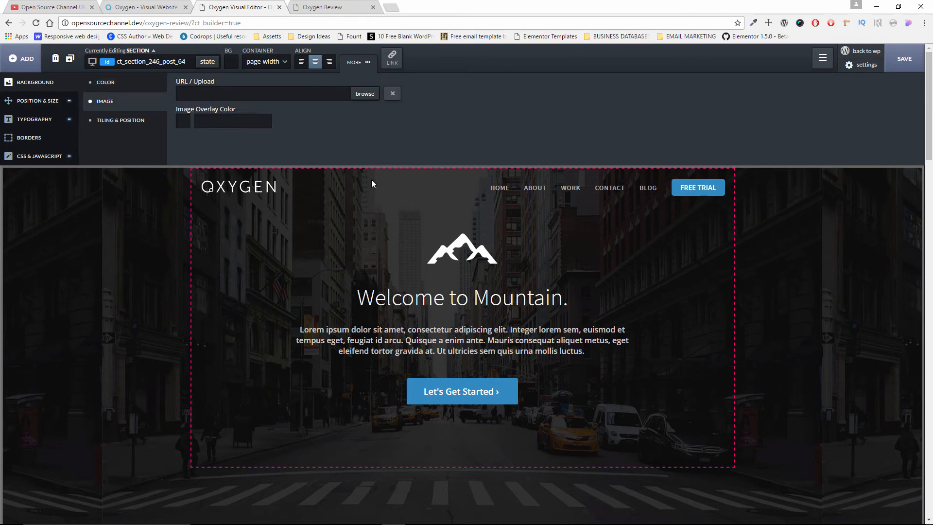
- Show the element tree and replace "consectetur" at the end of Text Block (#253) in Icon Steps with "editing when done press Done"
left_click(822, 58)
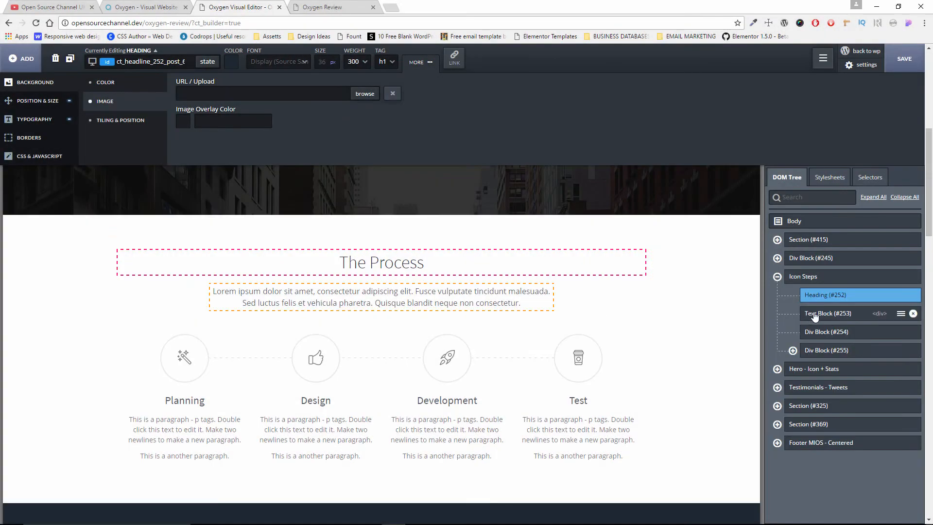
left_click(814, 315)
double_click(501, 303)
left_click(489, 303)
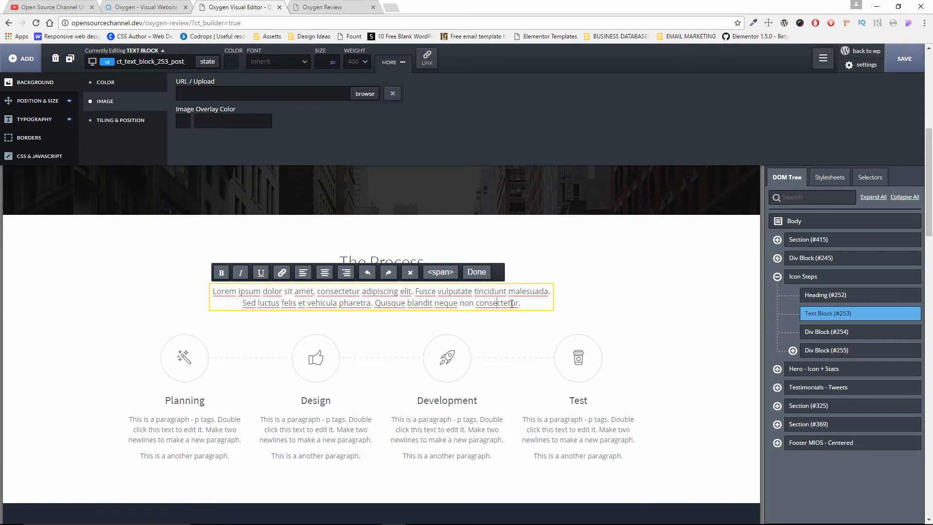
key("BackSpace")
key("BackSpace")
key("BackSpace")
key("BackSpace")
key("BackSpace")
key("BackSpace")
key("BackSpace")
key("BackSpace")
key("BackSpace")
key("BackSpace")
key("BackSpace")
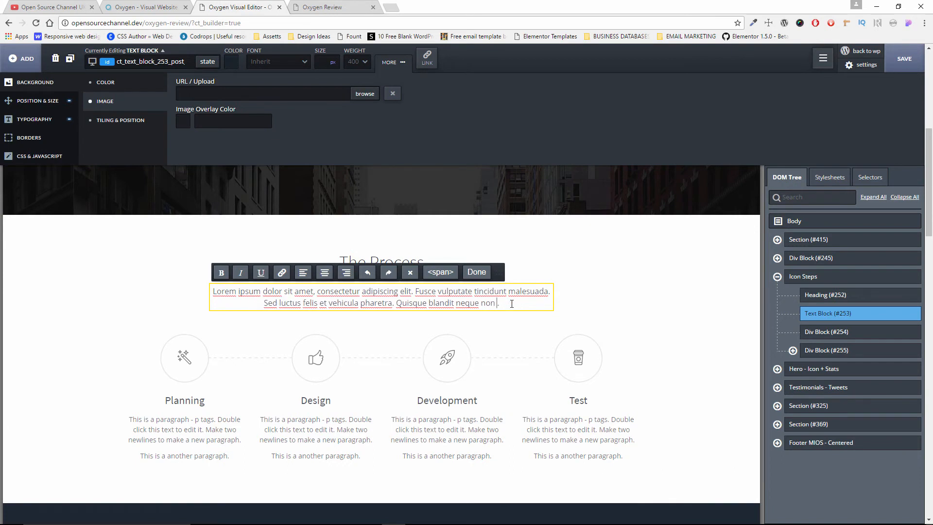
type("editing")
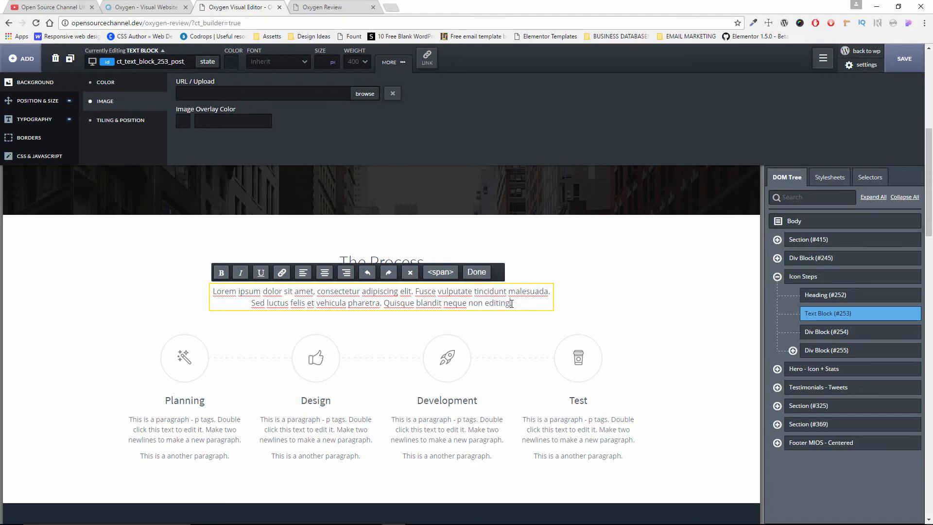
type(" when done")
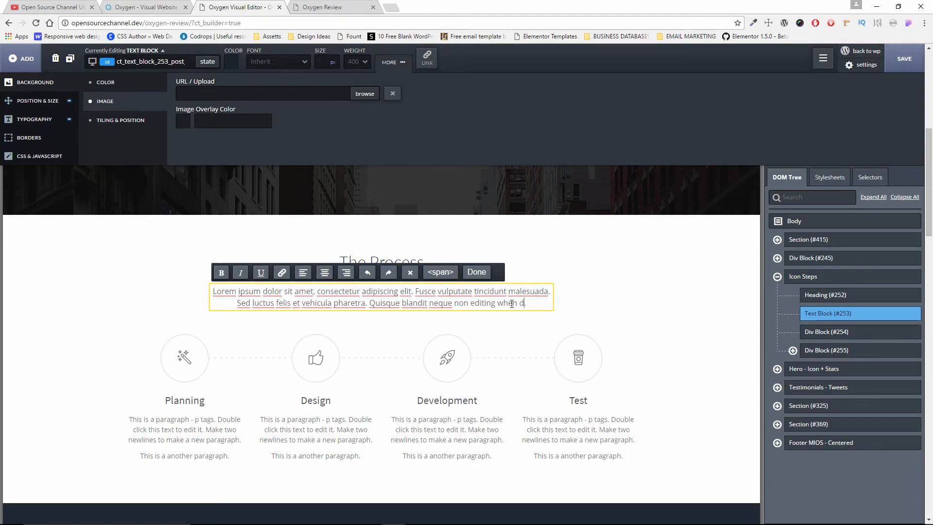
type("ss ")
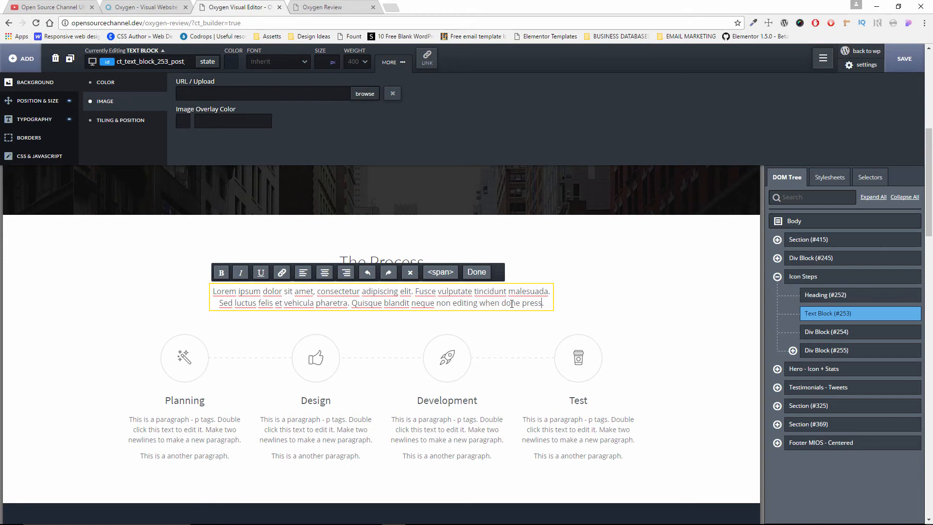
type("Done")
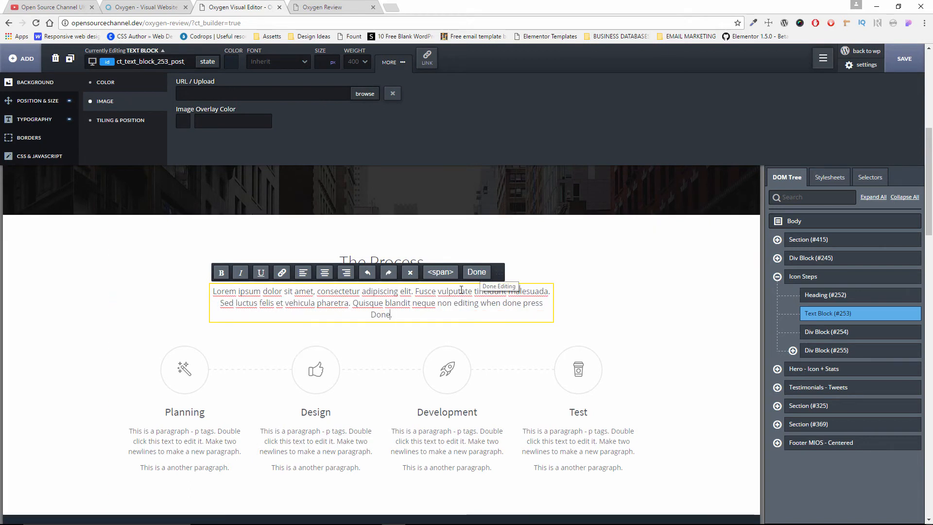
- Remove the word "non" before "editing" in Text Block (#253) and finish the text editing
key("BackSpace")
key("BackSpace")
key("BackSpace")
key("BackSpace")
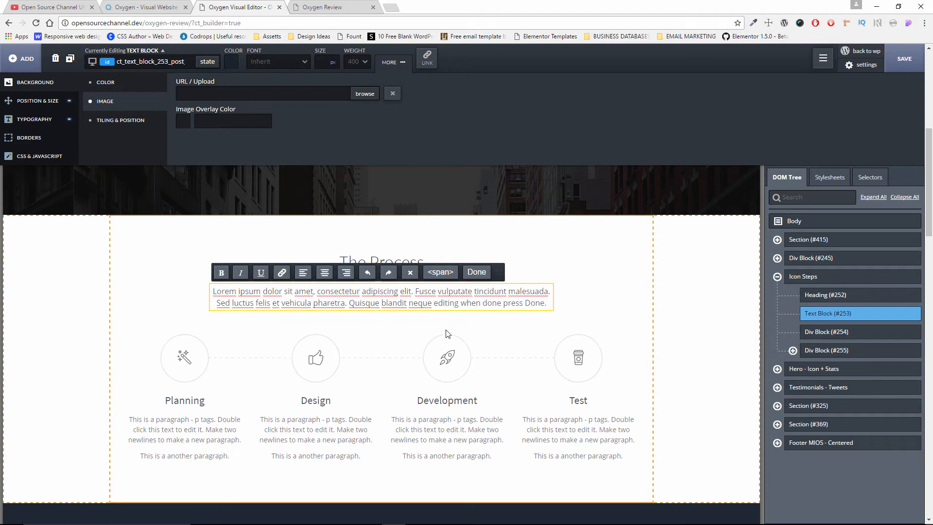
left_click(476, 273)
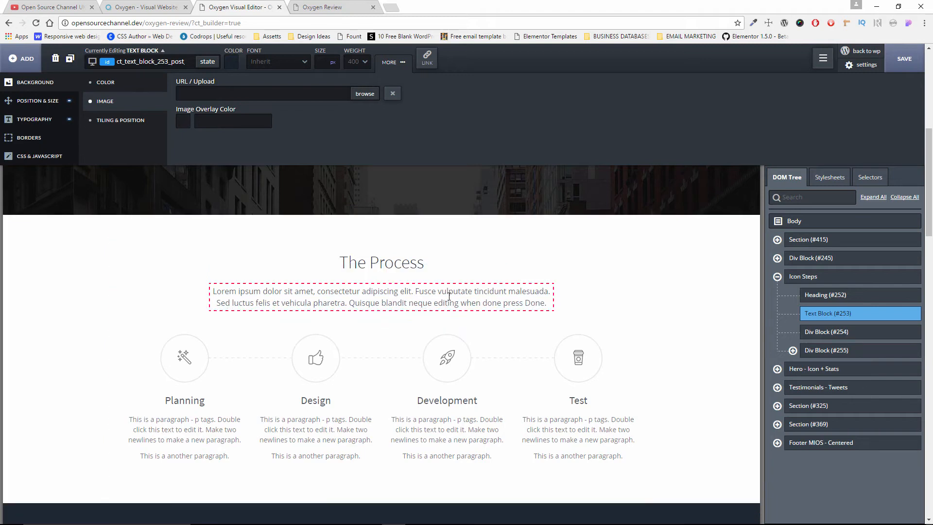
- Examine Text Block (#253)'s typography options and font family choices, and the default display fonts in the global settings
left_click(43, 120)
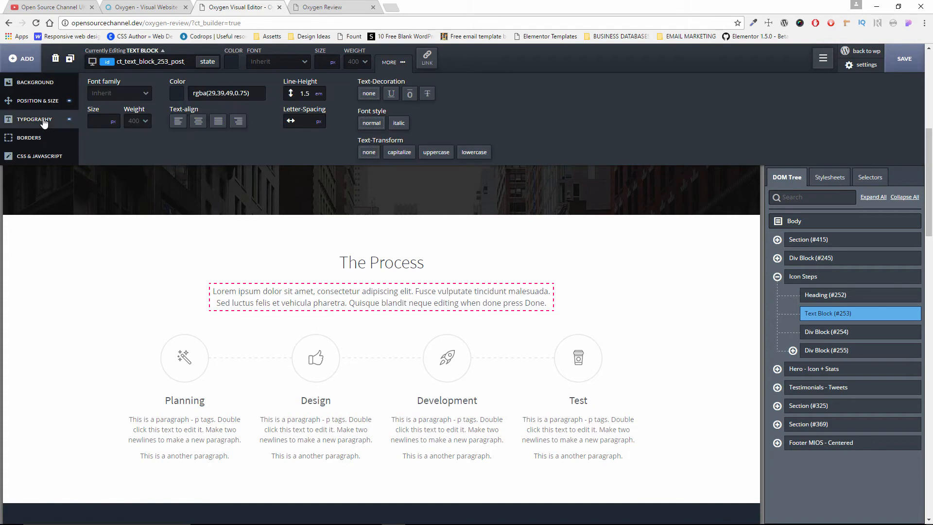
left_click(147, 94)
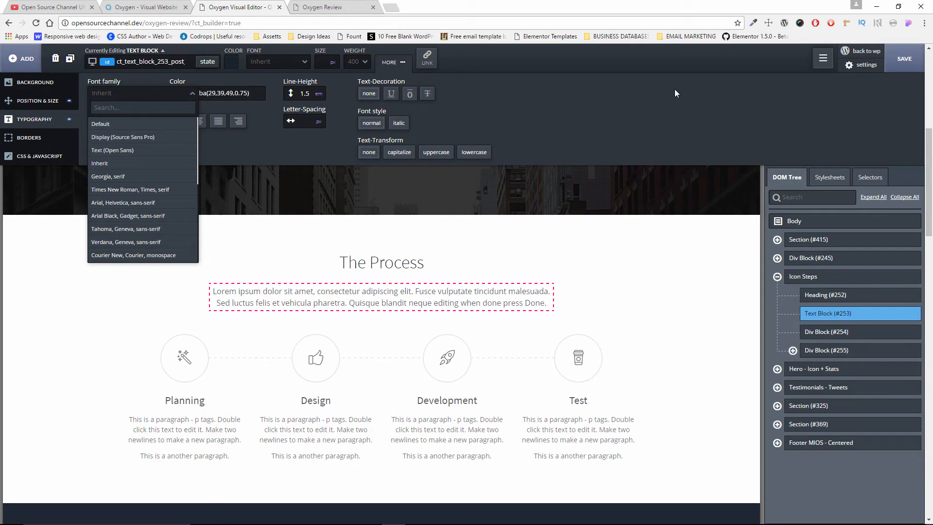
left_click(853, 68)
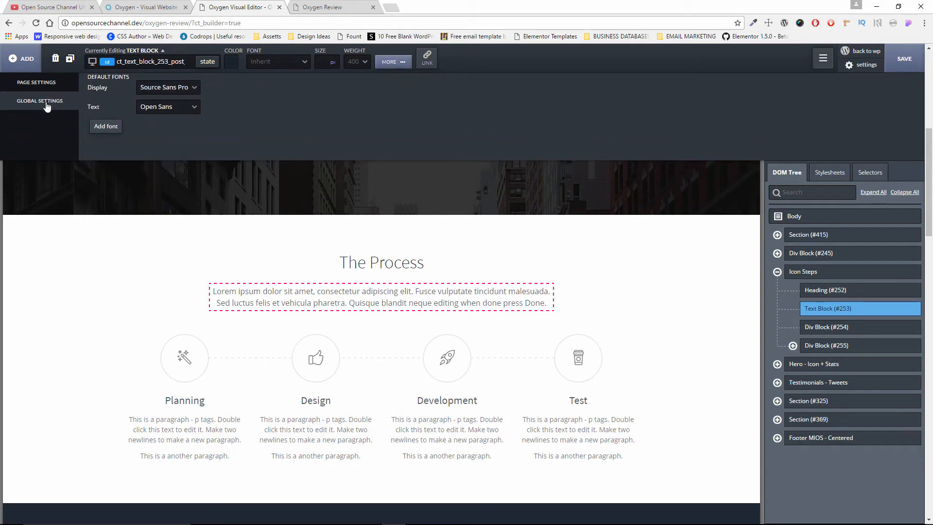
left_click(164, 90)
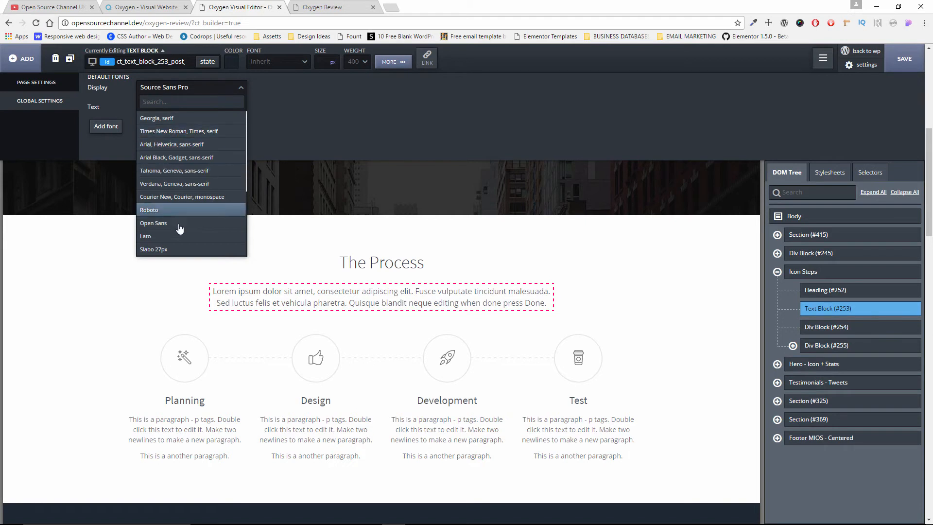
left_click(292, 132)
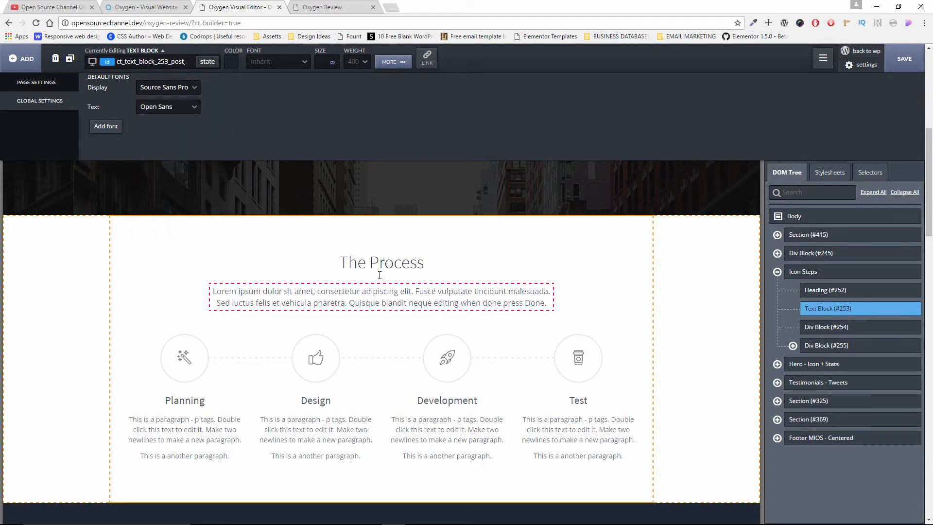
- Start editing Text Block (#253)'s text, close the page settings, and reopen the text block's font family choices
double_click(384, 291)
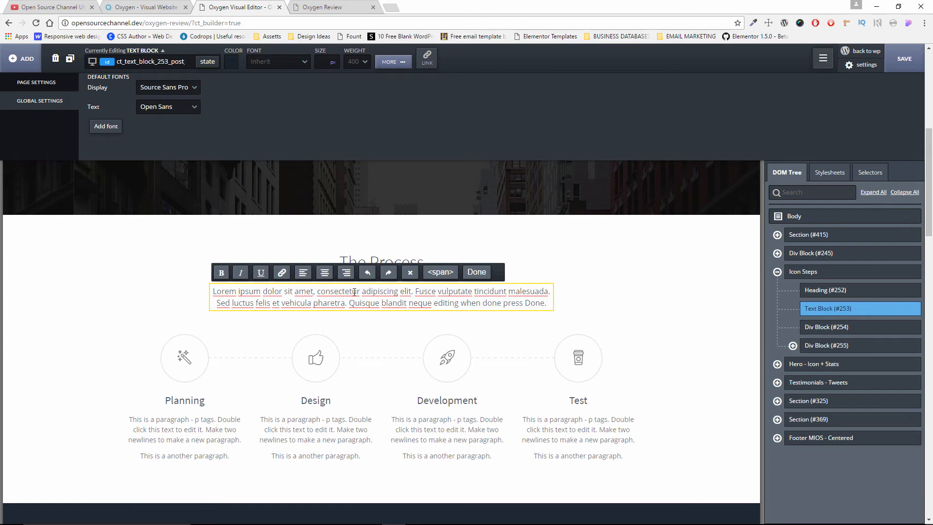
left_click(860, 64)
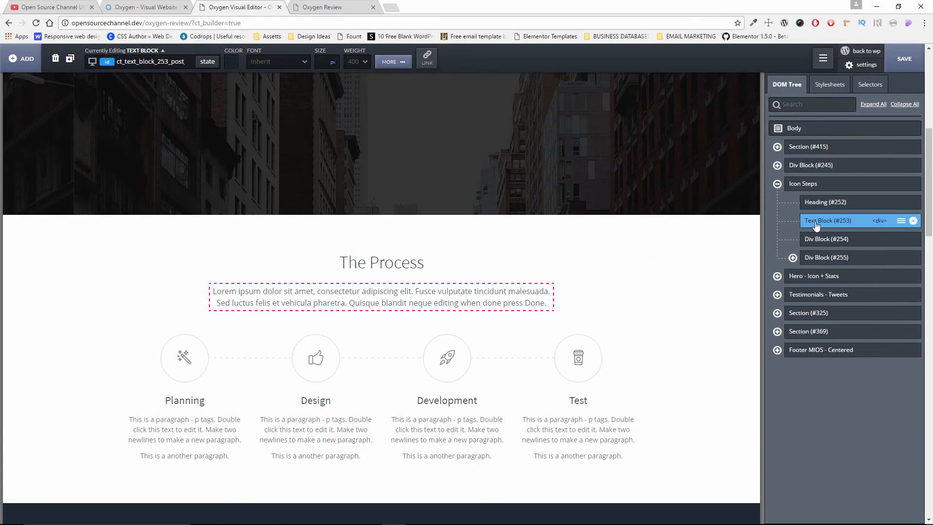
left_click(392, 62)
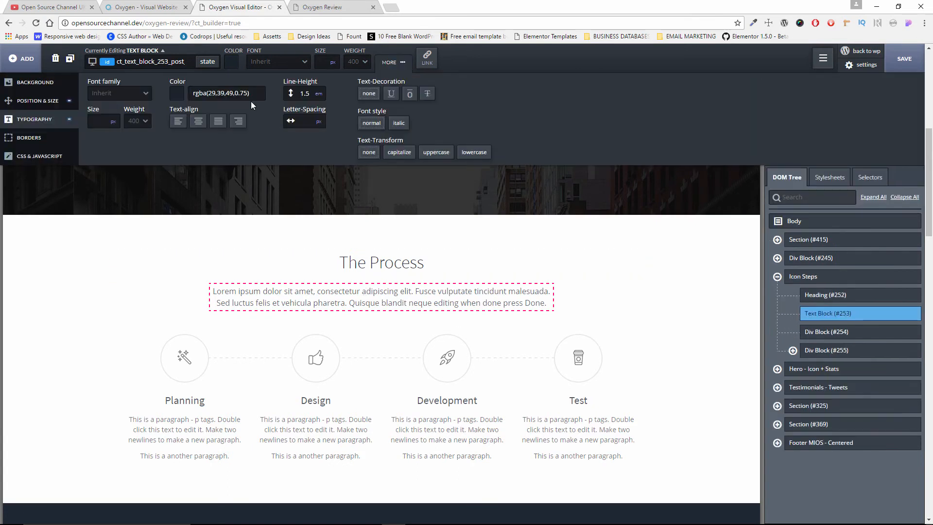
left_click(147, 96)
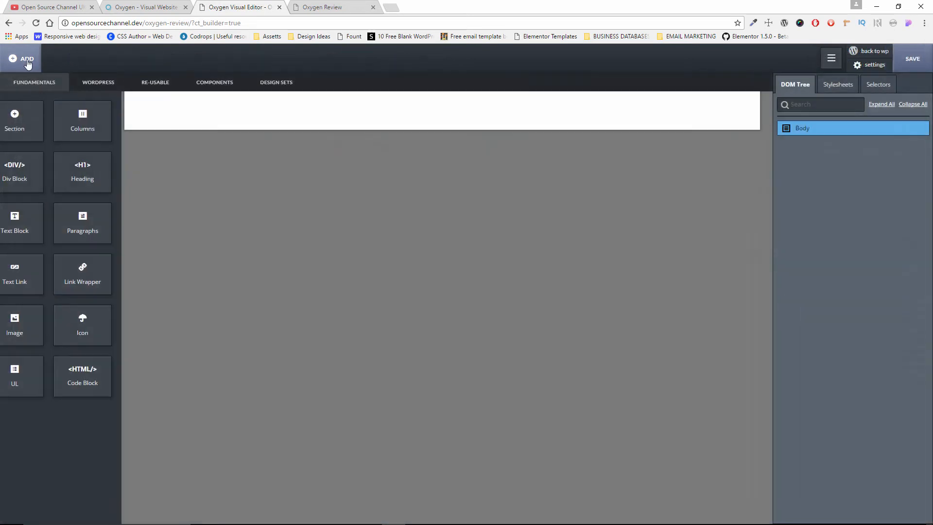
- Add the editable re-usable Footer MIOS and Header MIOS elements to the page, and arrange the header above the footer
left_click(151, 85)
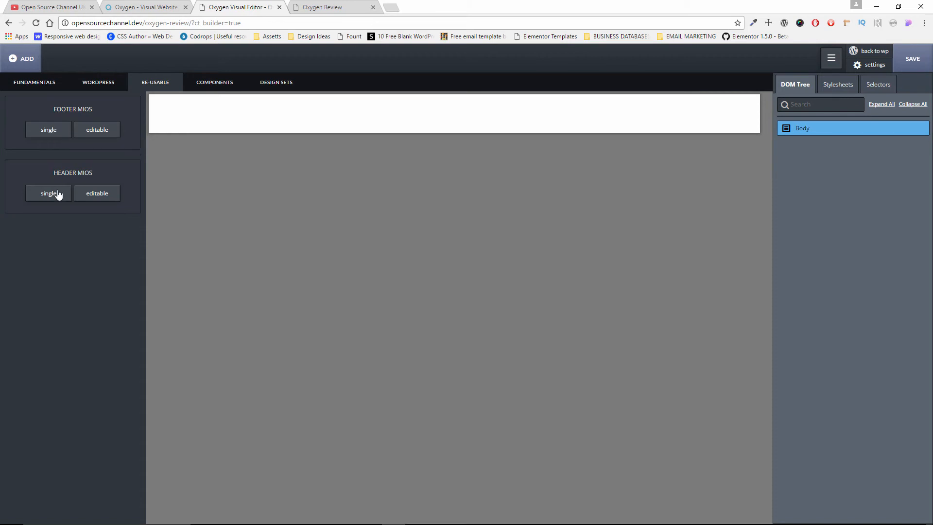
left_click(96, 131)
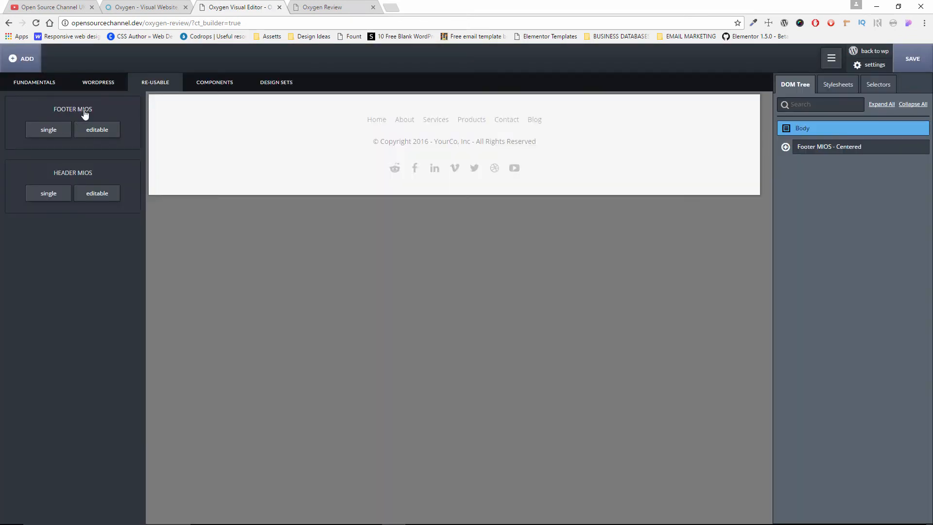
left_click(97, 192)
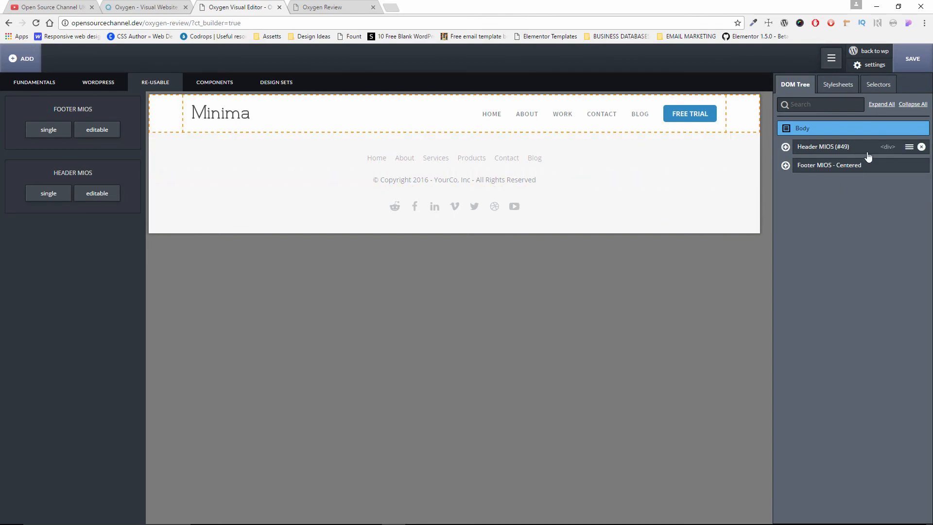
mouse_move(870, 154)
left_mouse_down()
mouse_move(874, 184)
mouse_move(869, 168)
left_mouse_up()
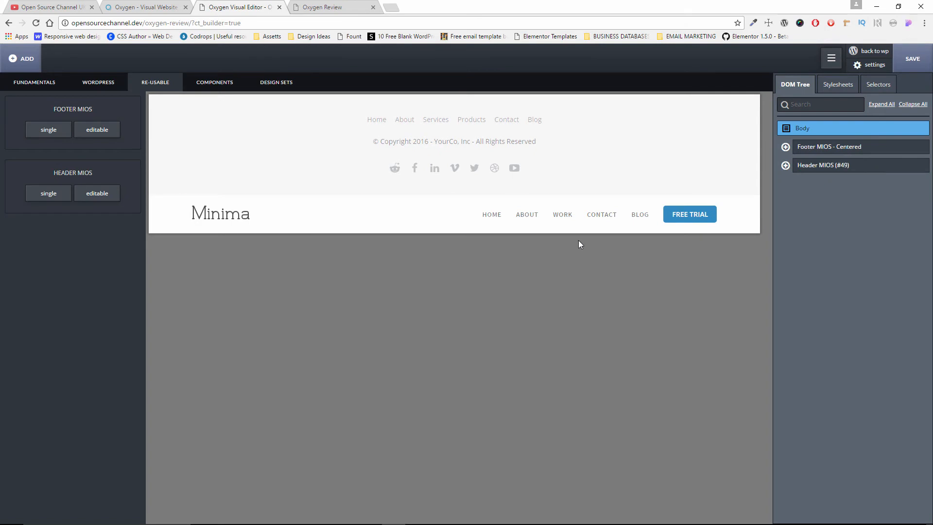
left_click_drag(818, 150, 818, 181)
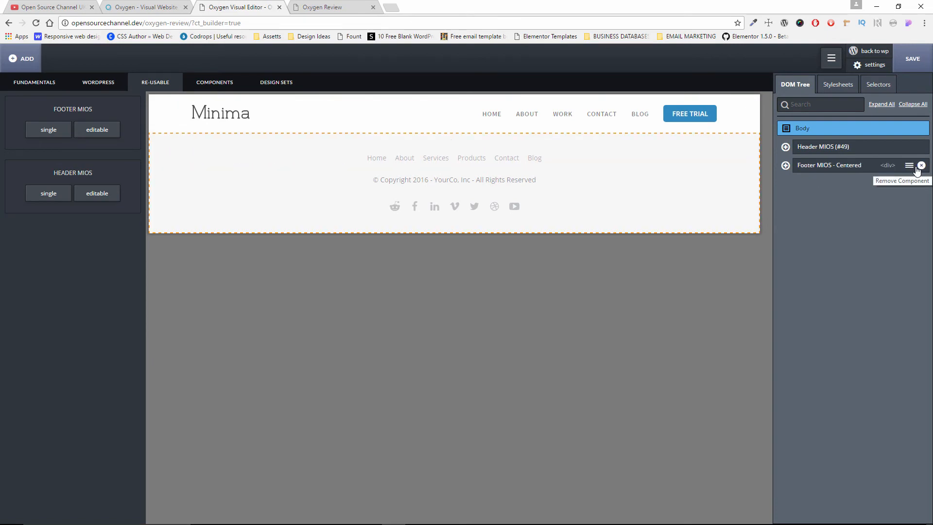
- Examine the fundamental, WordPress and re-usable elements and the component categories that can be added
left_click(40, 83)
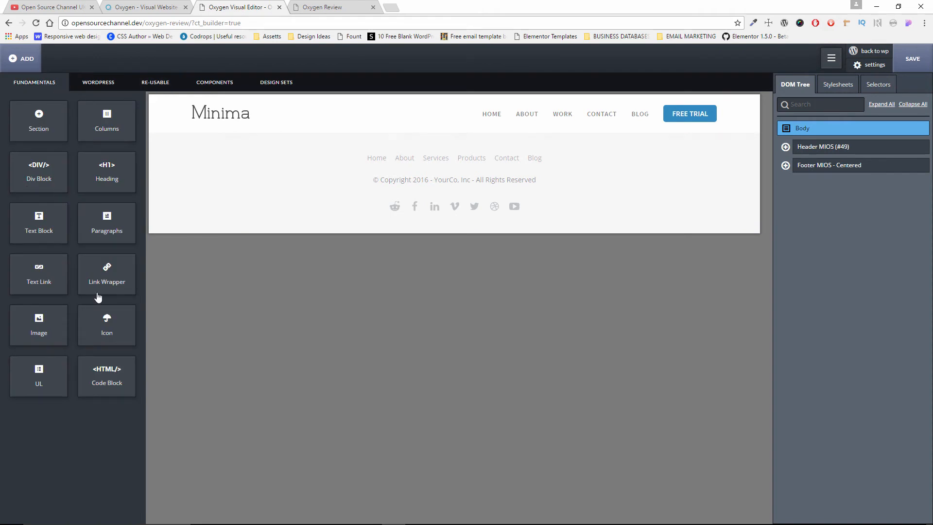
left_click(97, 87)
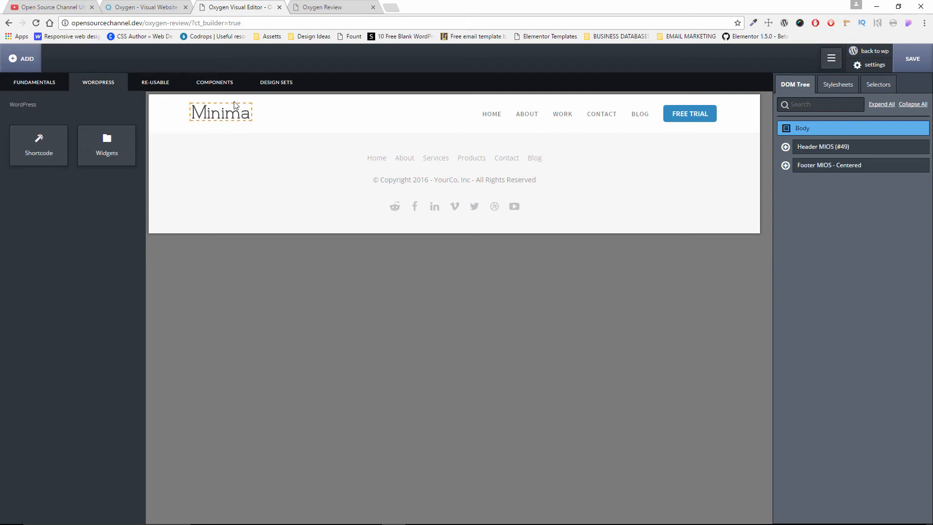
left_click(174, 86)
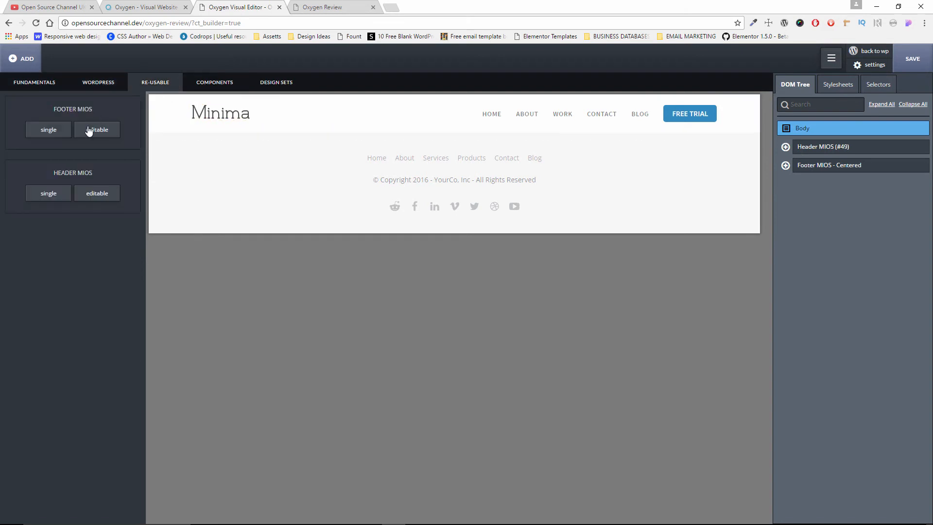
left_click(210, 87)
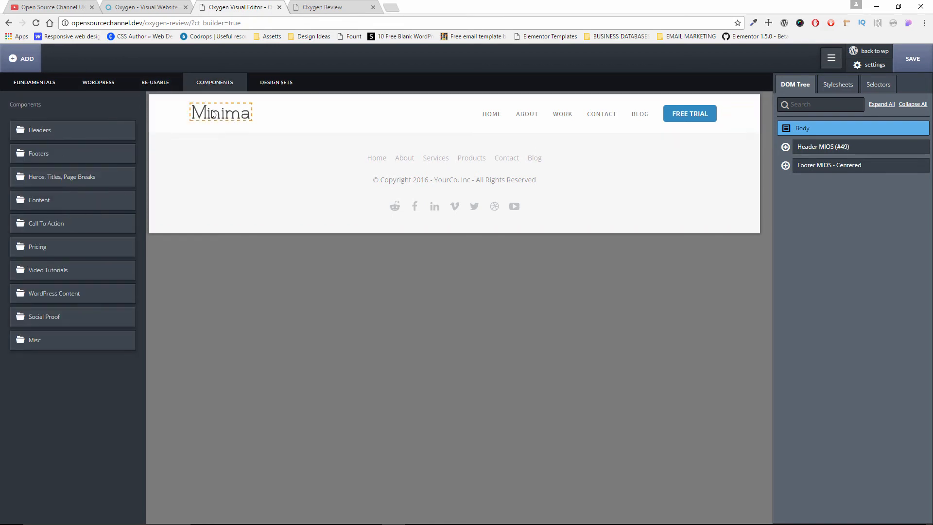
- Delete Header MIOS (#49) and add the Header - Standard Style component in its place
mouse_move(856, 148)
left_click(921, 147)
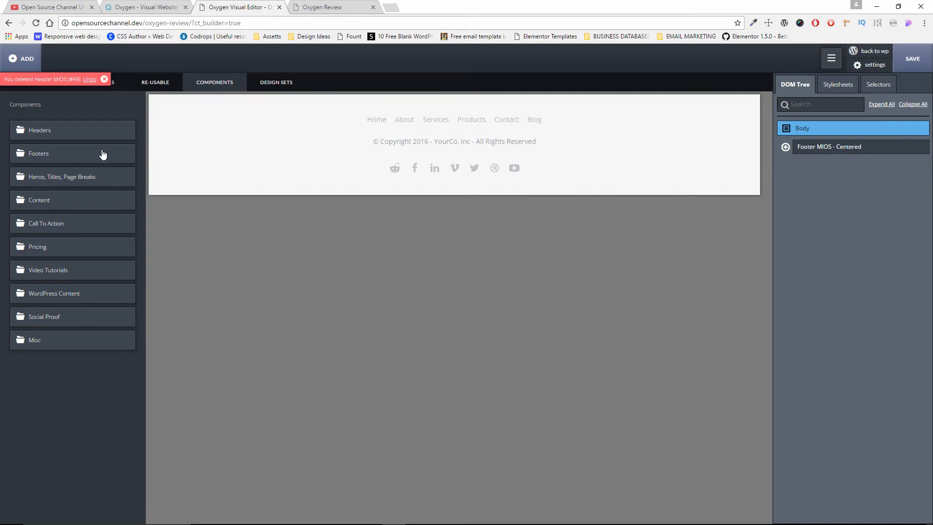
left_click(58, 132)
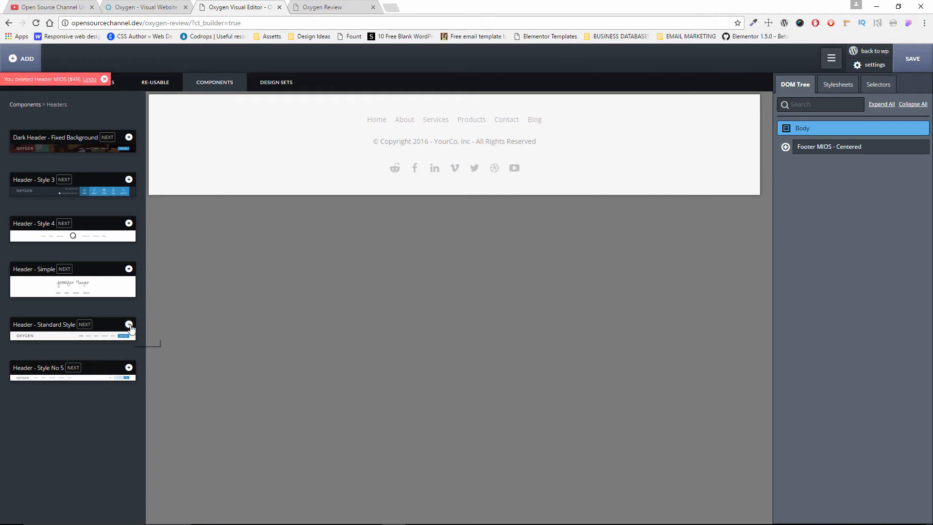
left_click(129, 324)
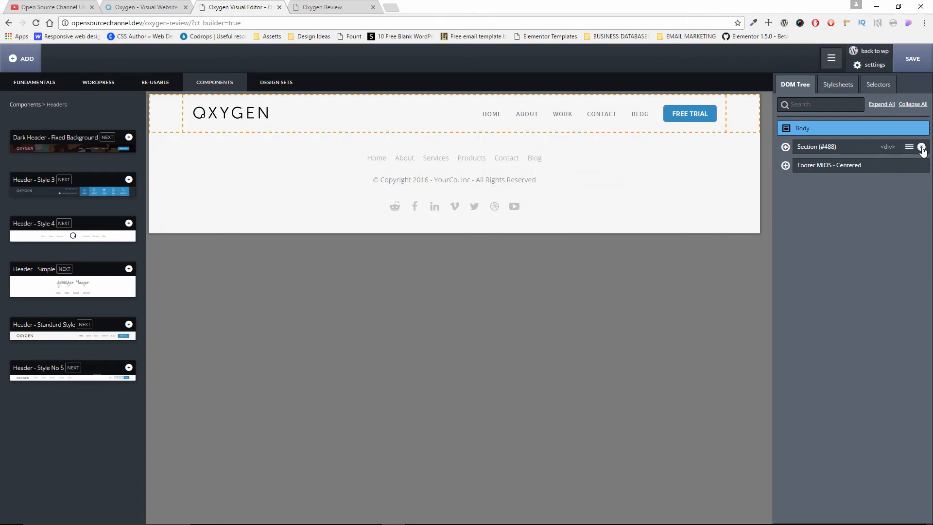
- Replace the standard header section (#488) with the Header - Simple component
left_click(921, 147)
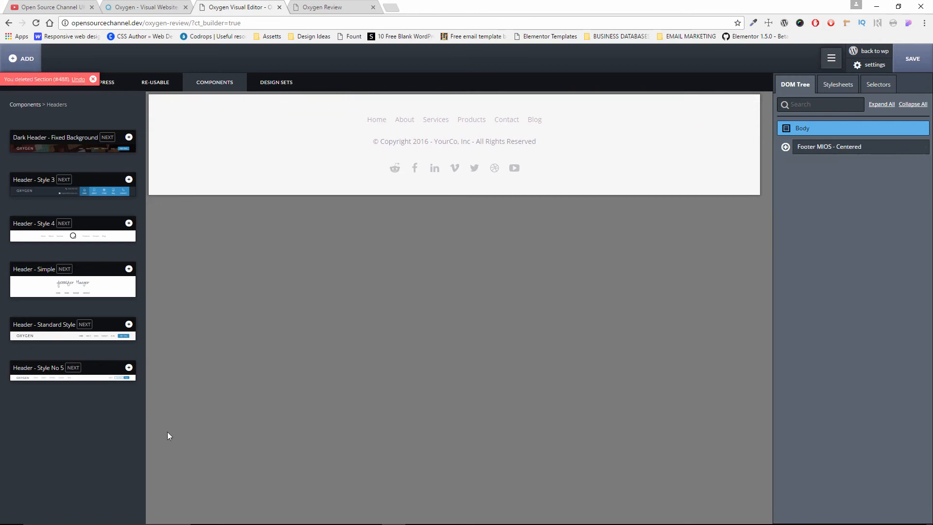
left_click(128, 270)
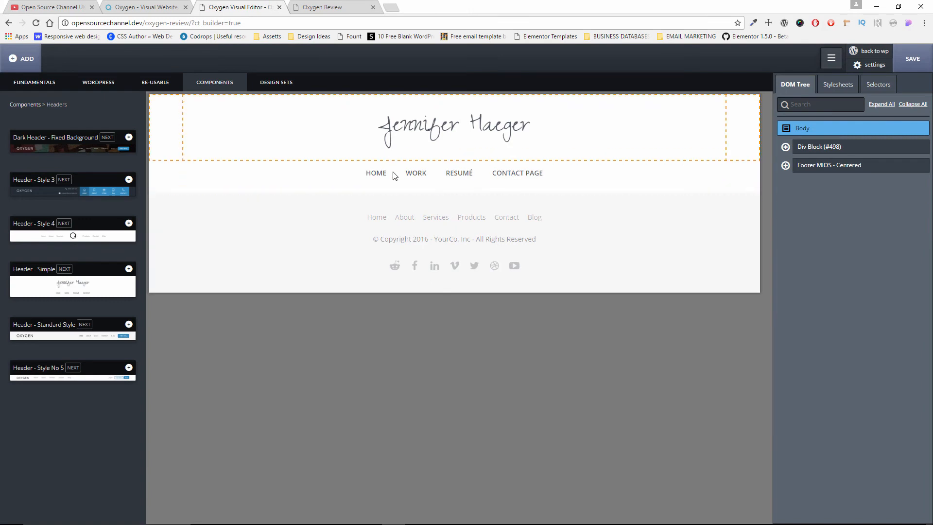
- Try linking the header's HOME text link to the site's existing Home page
left_click(381, 177)
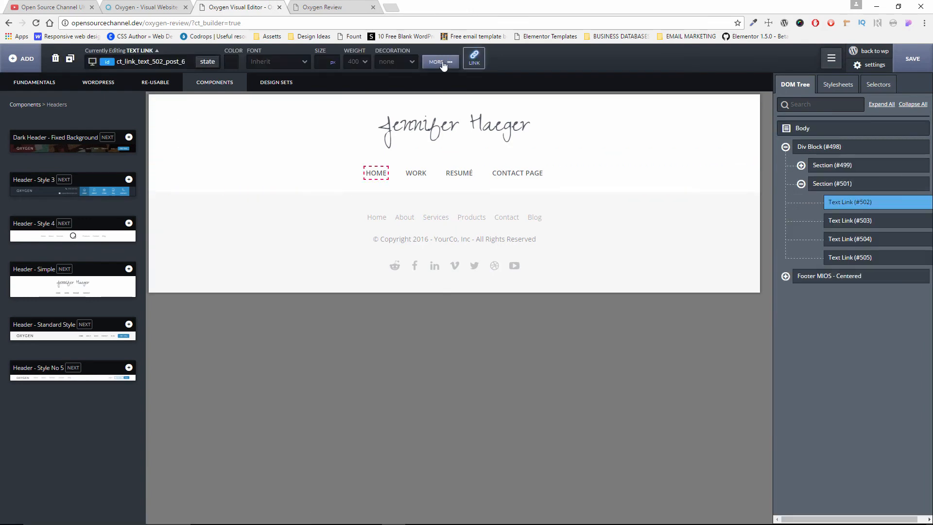
left_click(442, 62)
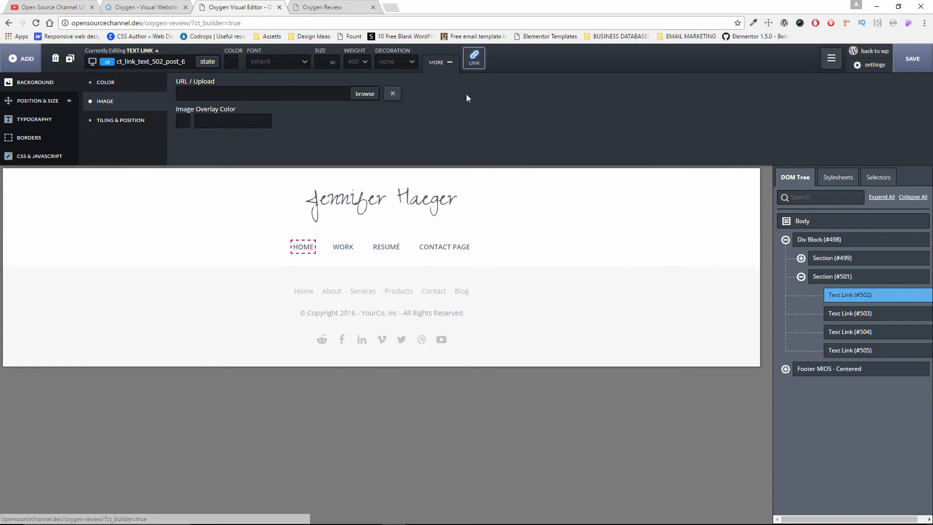
left_click(476, 63)
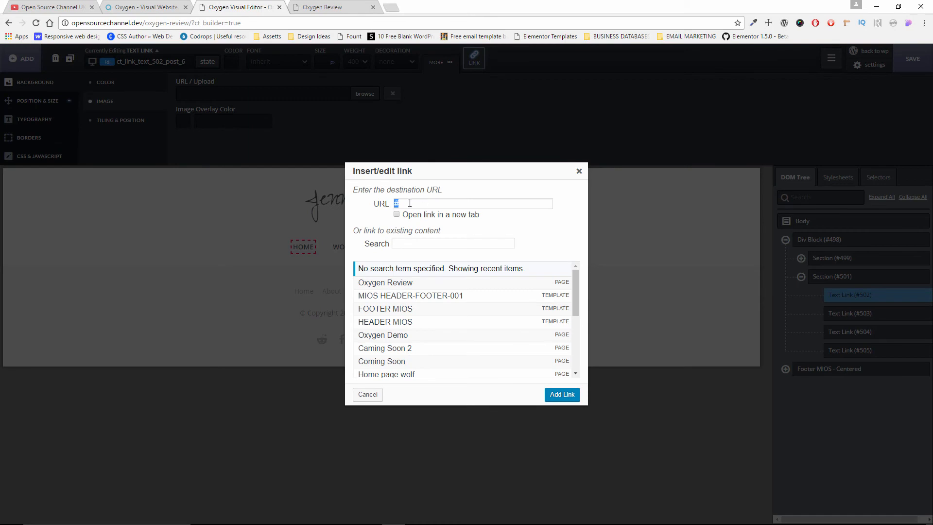
scroll(436, 325, "down", 5)
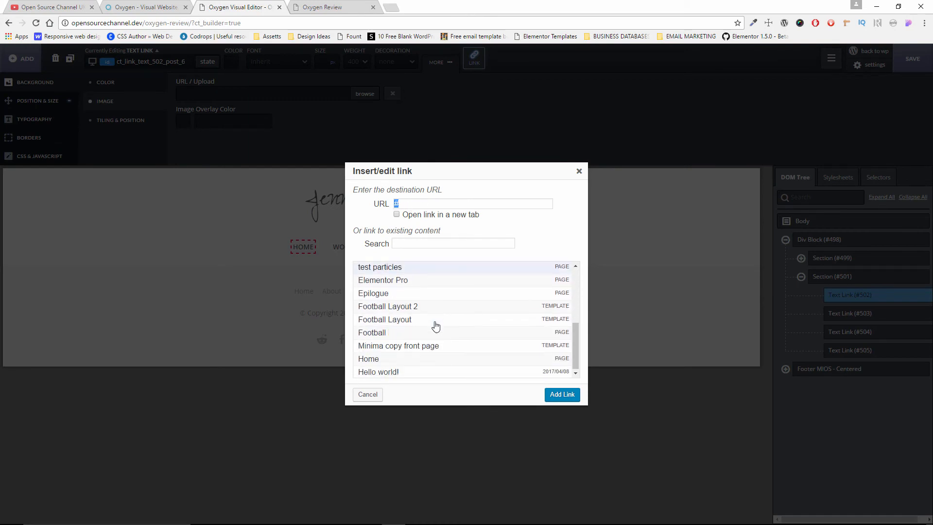
left_click(431, 359)
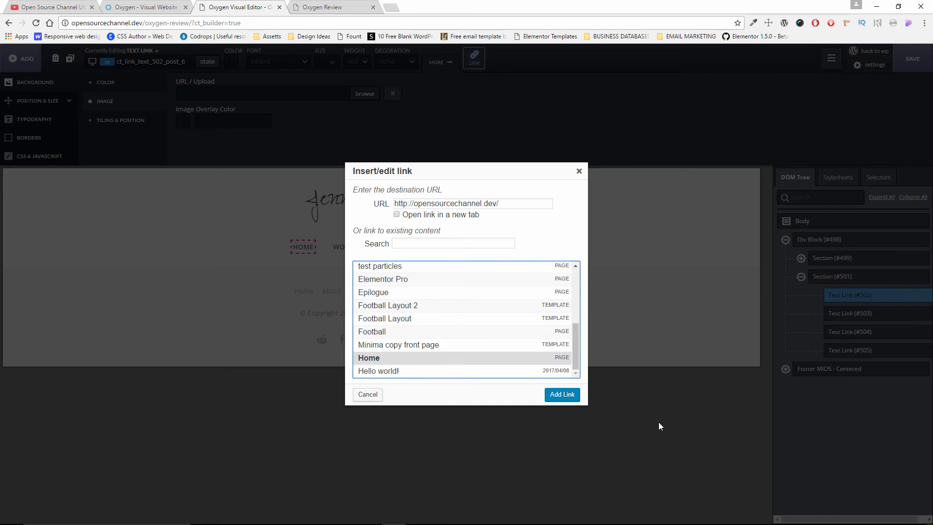
left_click(367, 395)
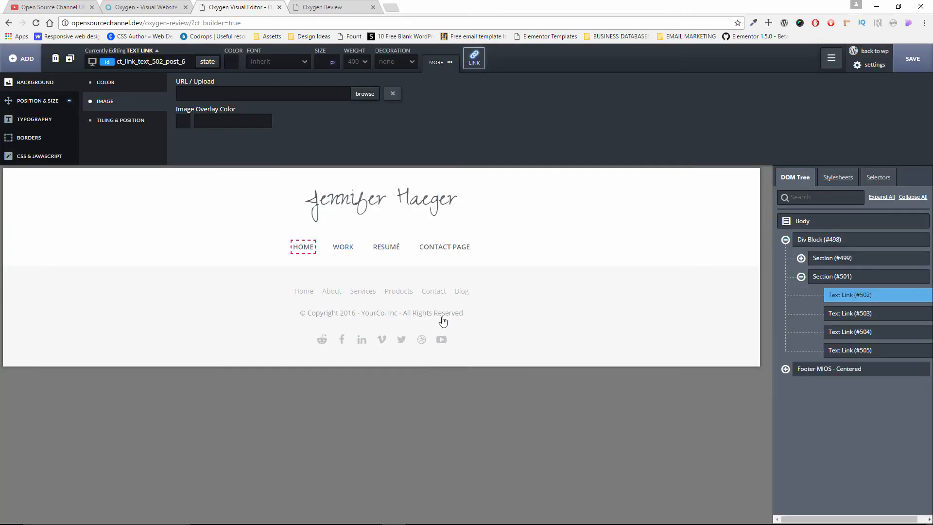
- Inspect the header's text links one by one, on the page and in the element tree, ending on Text Link (#502)
left_click(338, 250)
left_click(379, 250)
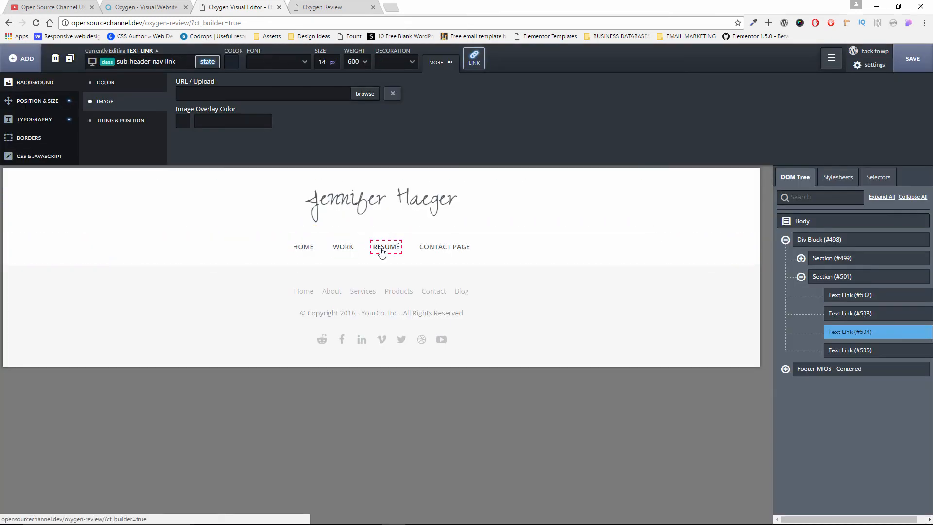
left_click(439, 248)
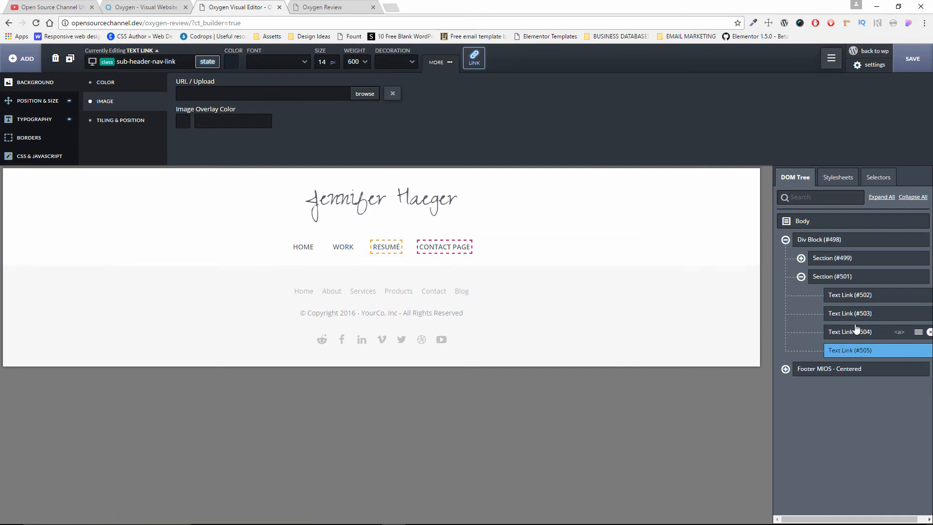
left_click(853, 334)
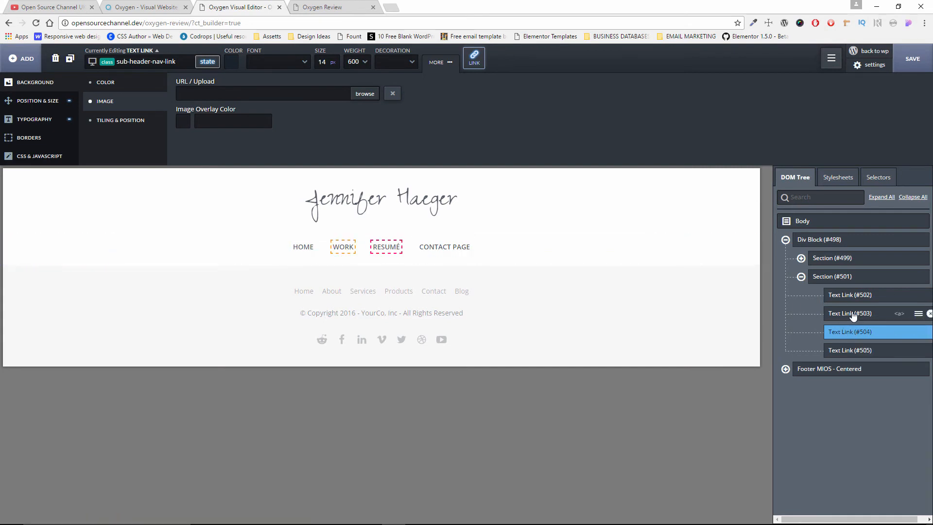
left_click(852, 314)
left_click(851, 295)
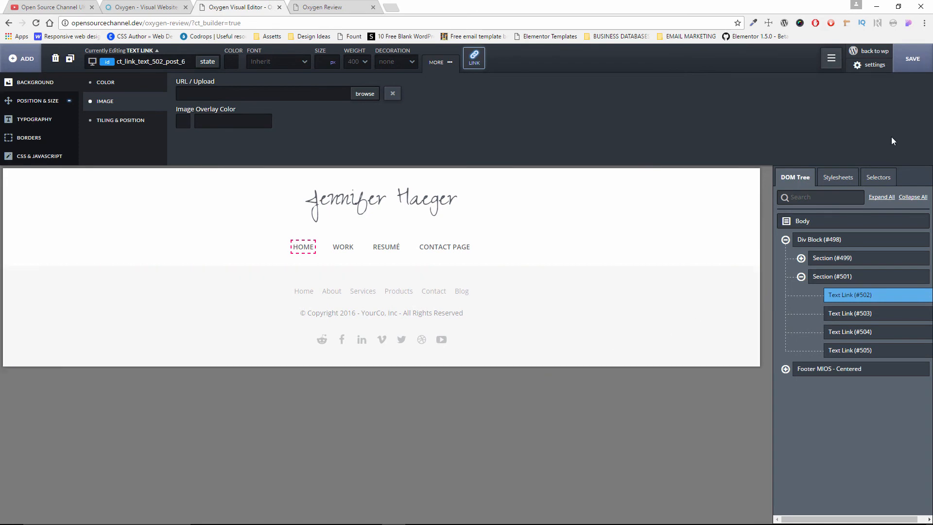
- Hide the element tree and the expanded link options, and browse the Heros, Titles, Page Breaks components
left_click(830, 60)
left_click(449, 65)
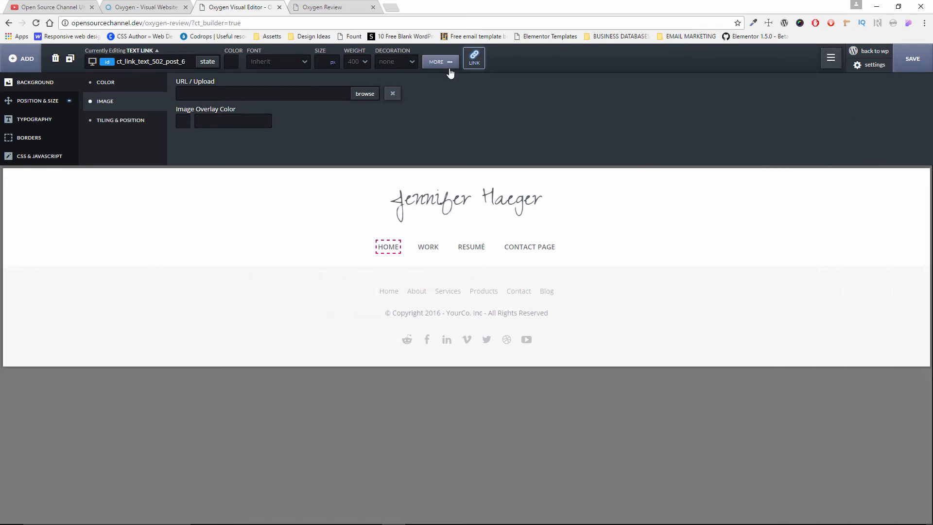
left_click(19, 58)
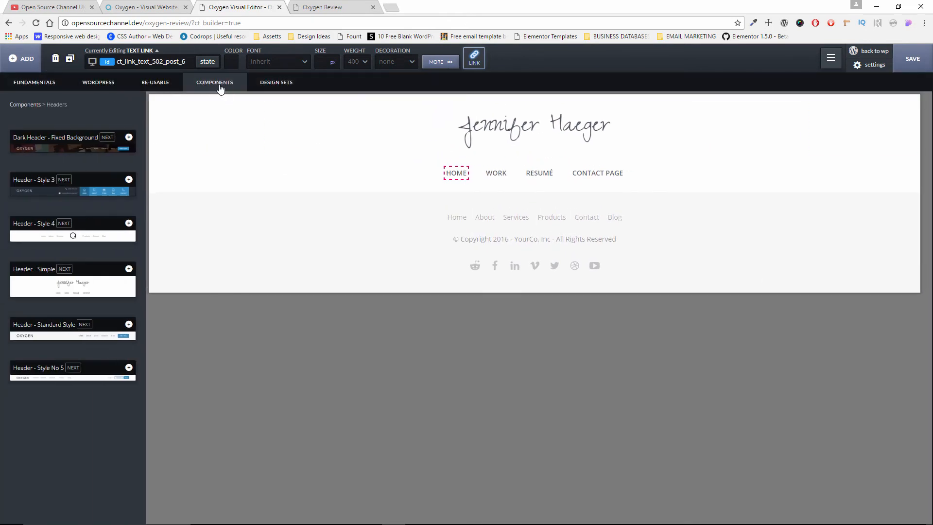
left_click(217, 86)
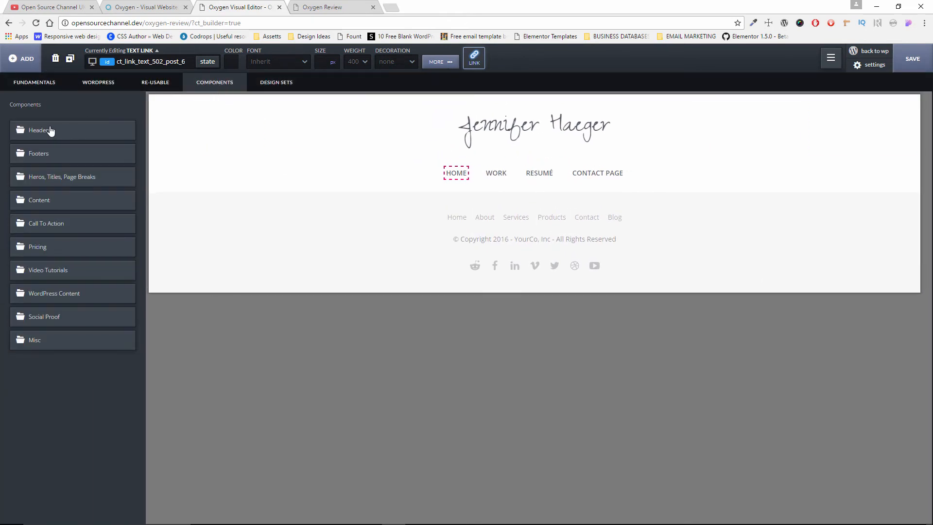
left_click(43, 181)
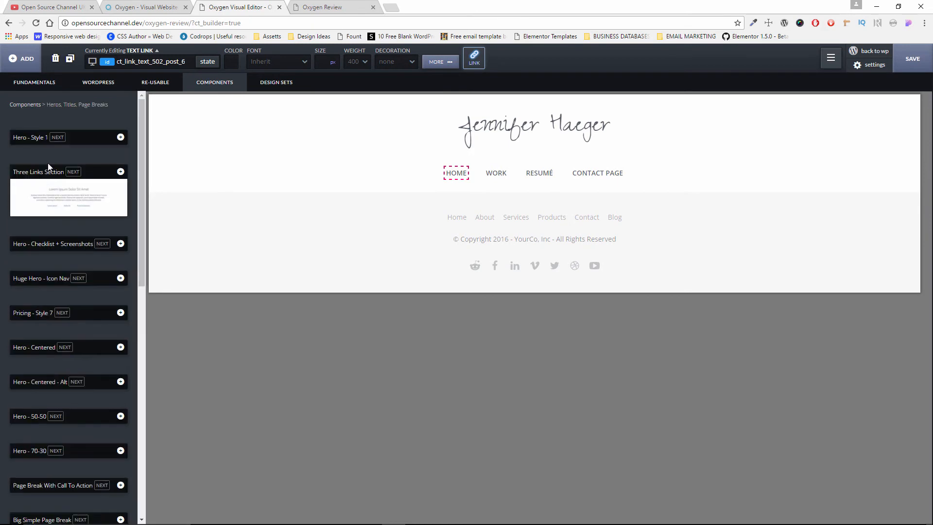
left_click_drag(141, 129, 171, 240)
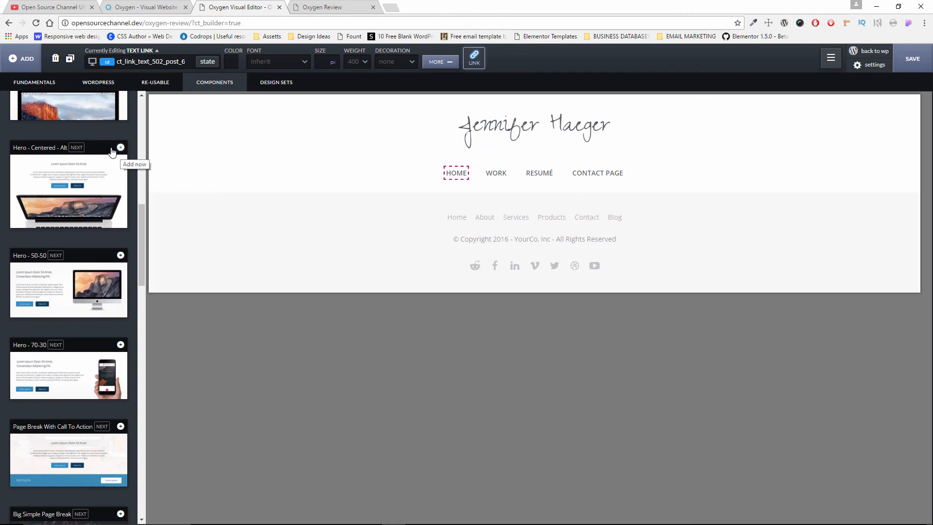
- Preview the hero components one by one, from Hero - Centered - alt and Hero - 50-50 back to Hero - Checklist + Screenshots
left_click(124, 159)
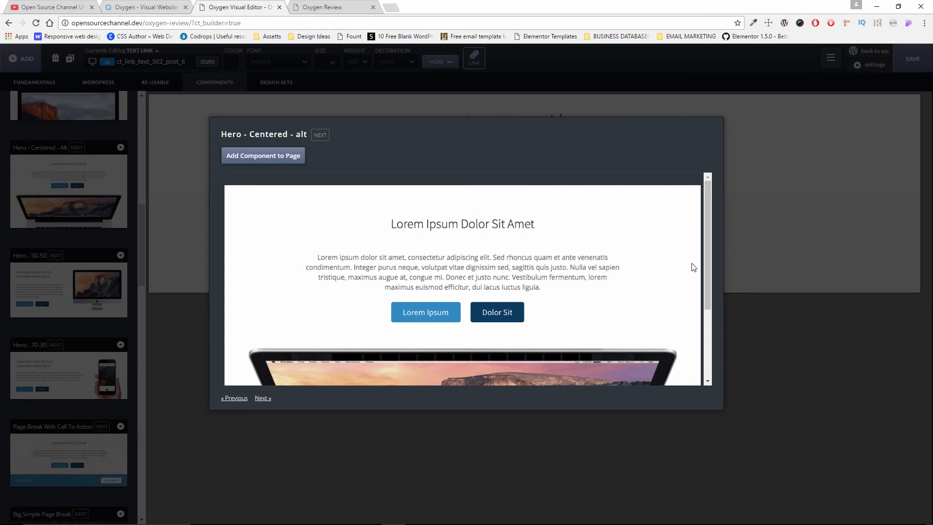
left_click_drag(710, 245, 707, 328)
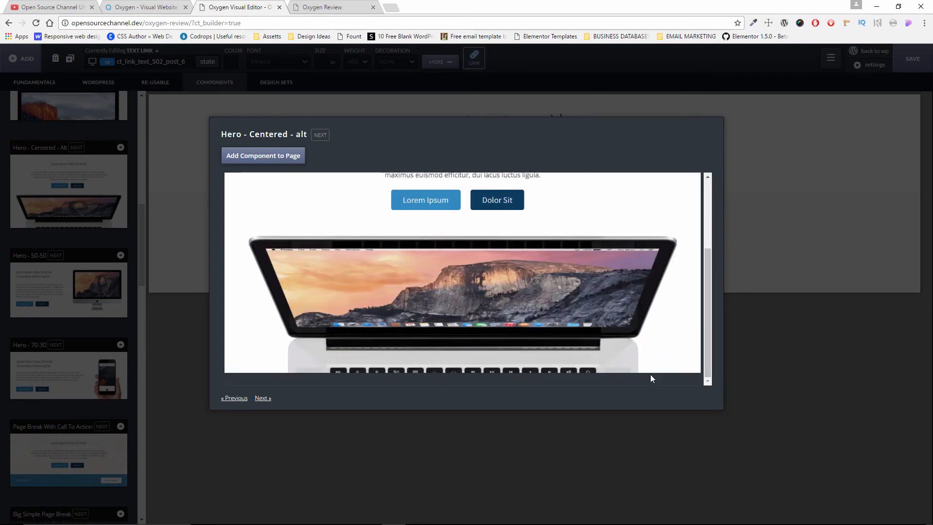
left_click(259, 399)
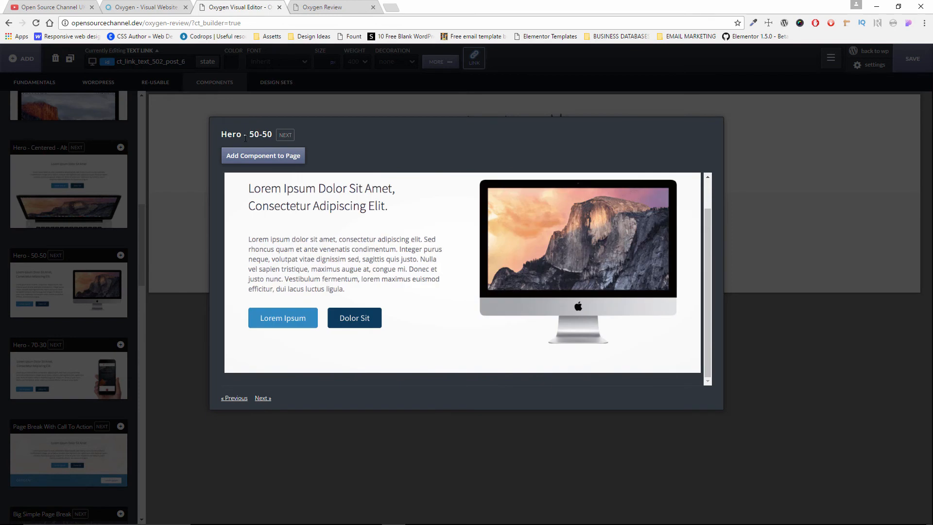
left_click(234, 399)
left_click(233, 400)
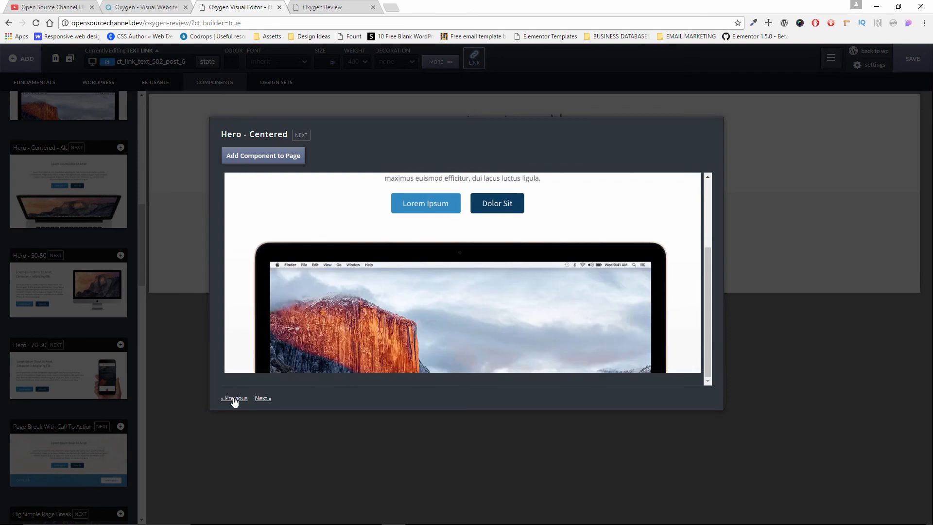
left_click(233, 399)
left_click(233, 399)
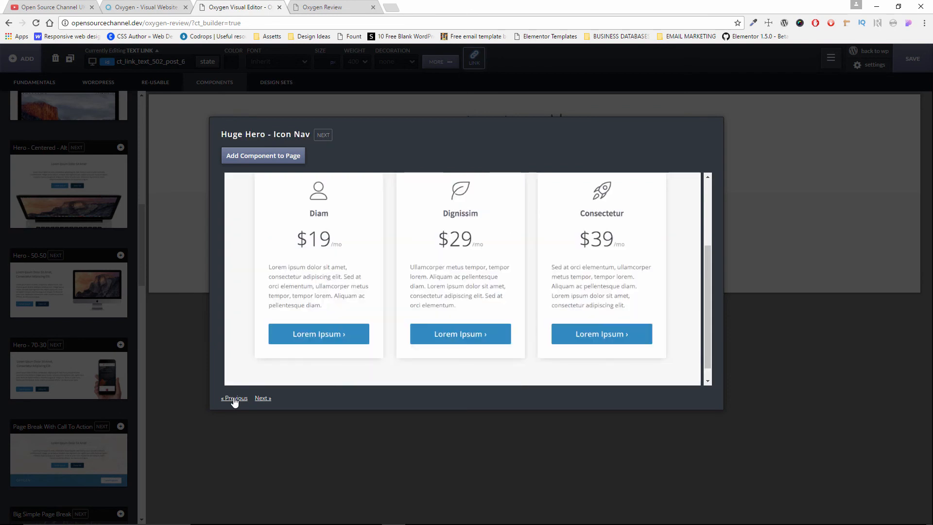
left_click(234, 400)
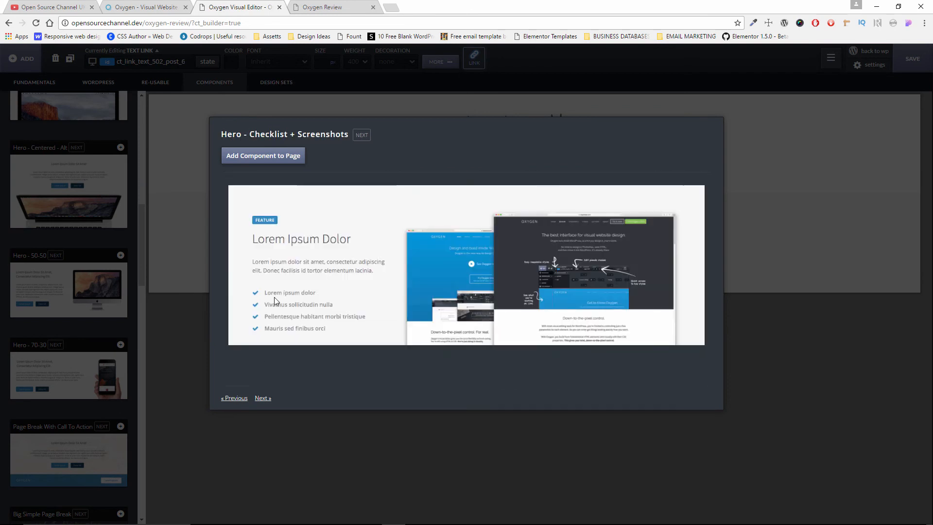
- Add the Huge Hero - Icon Nav component to the page and look over the inserted section down to the footer
left_click(263, 399)
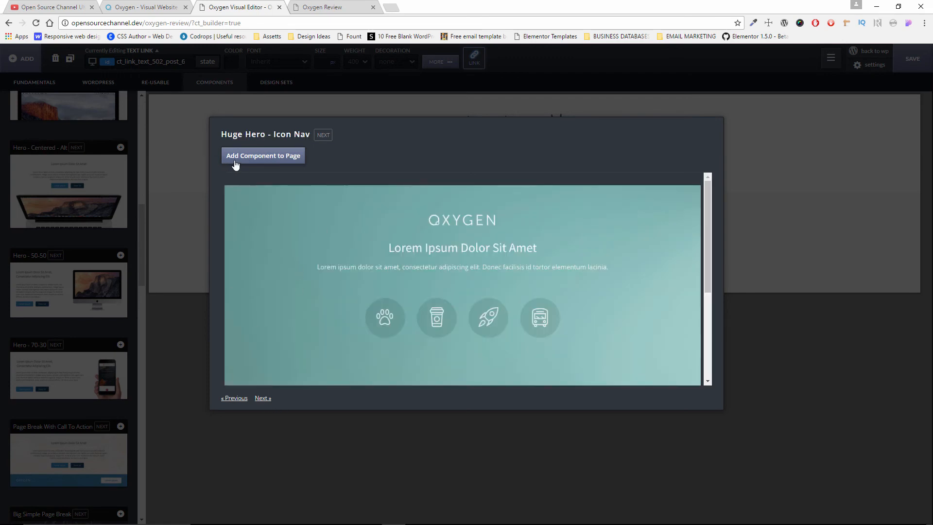
left_click(280, 166)
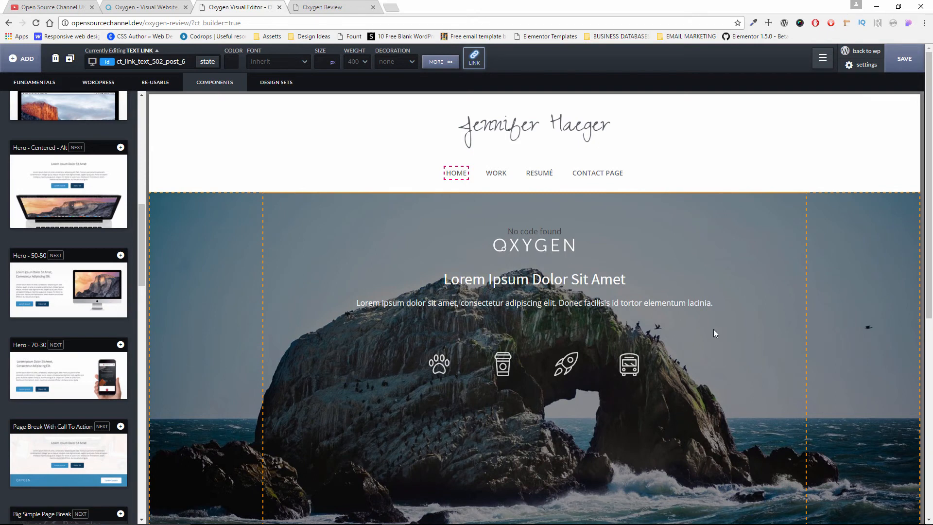
scroll(718, 319, "down", 8)
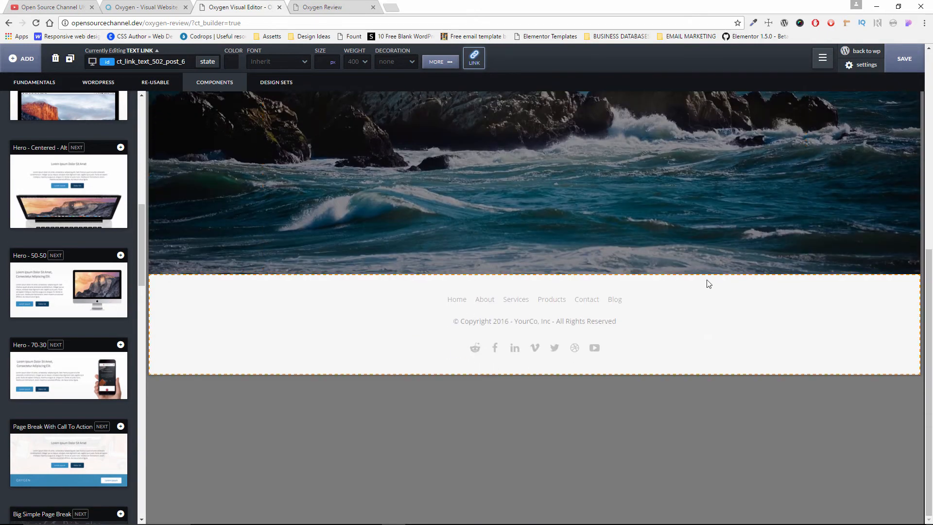
scroll(569, 275, "up", 5)
scroll(571, 276, "up", 2)
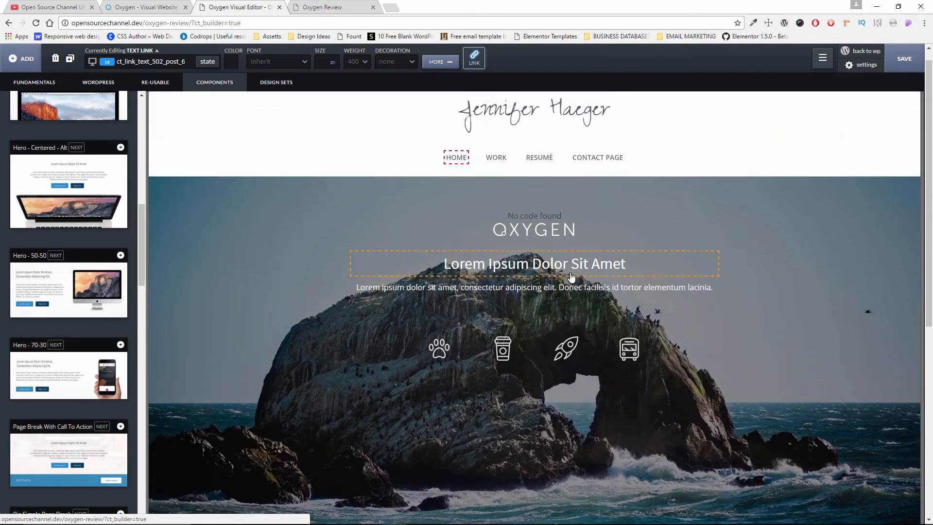
- Examine the PHP & HTML, CSS and JavaScript code of the hero section's "No code found" code block
left_click(519, 212)
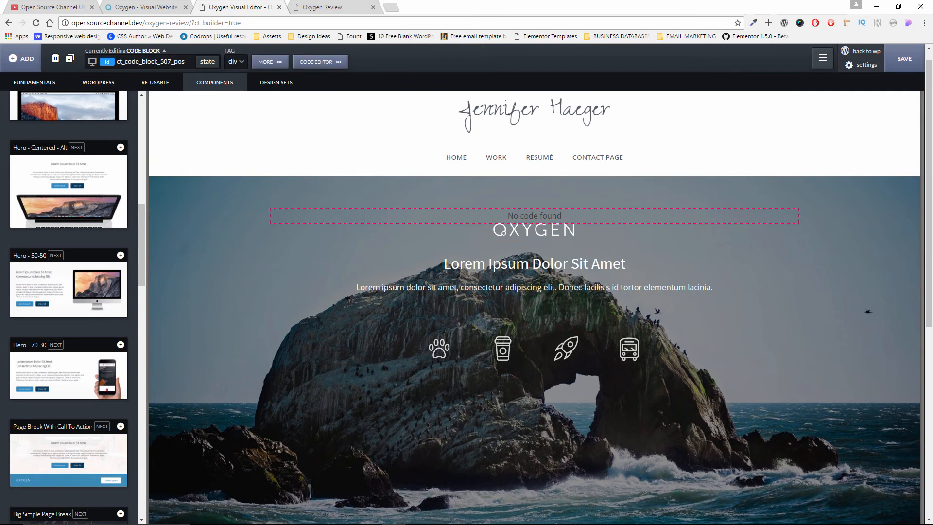
left_click(327, 63)
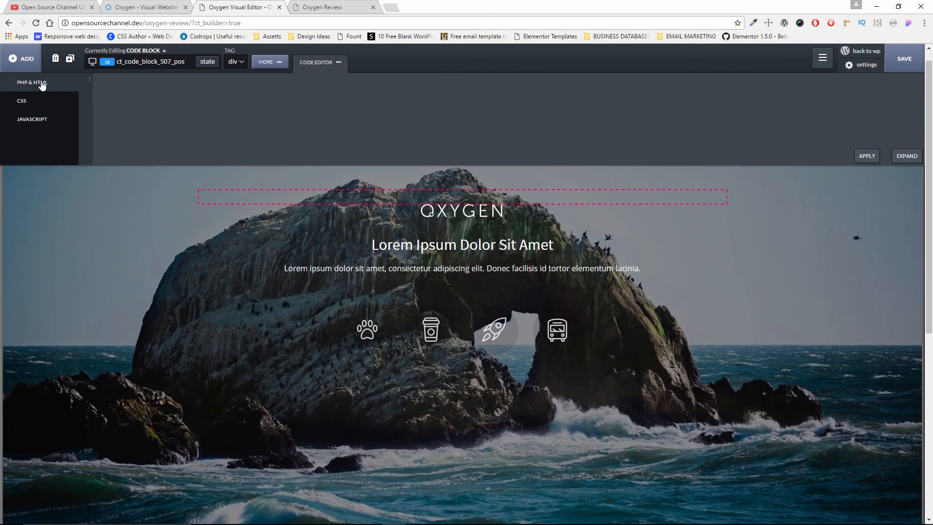
left_click(23, 103)
scroll(187, 88, "down", 5)
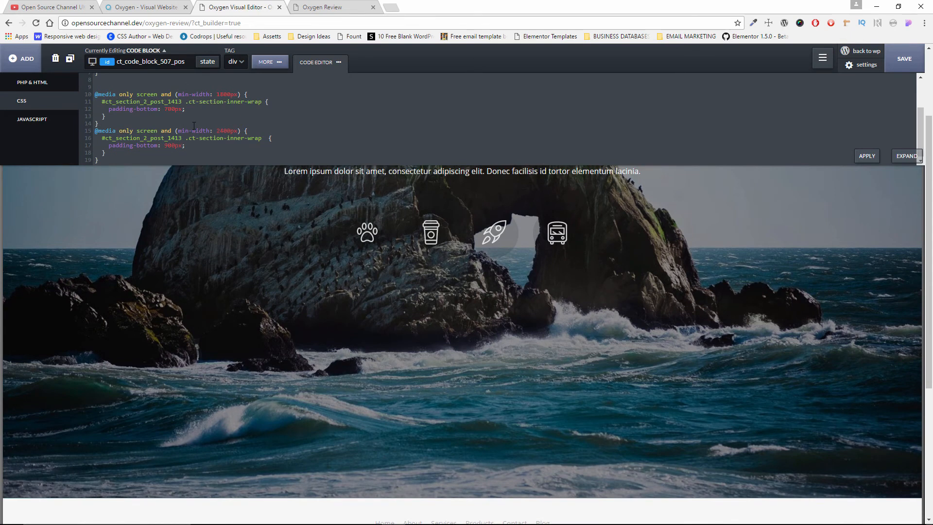
left_click(54, 123)
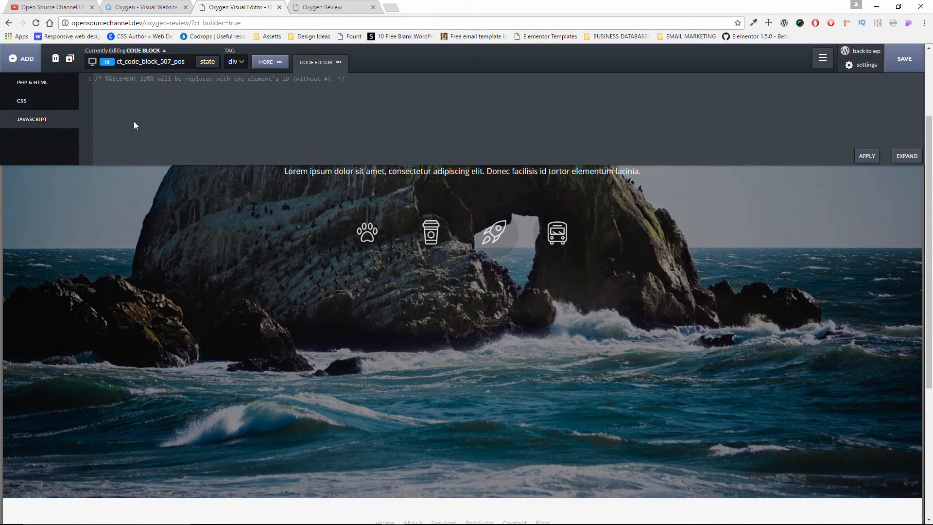
left_click(329, 64)
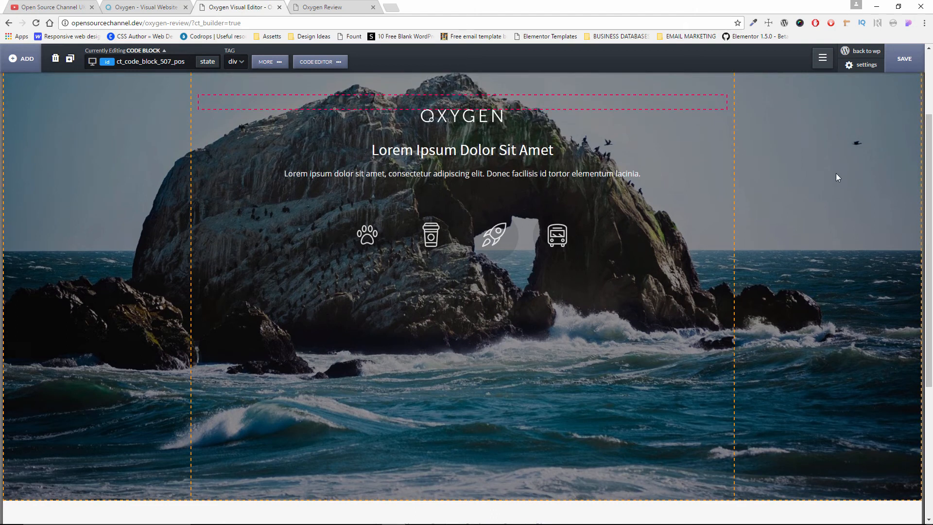
- Move the hero Section (#506) out of Div Block (#498) in the element tree, placing it between that block and Footer MIOS - Centered
scroll(836, 173, "up", 3)
left_click(819, 60)
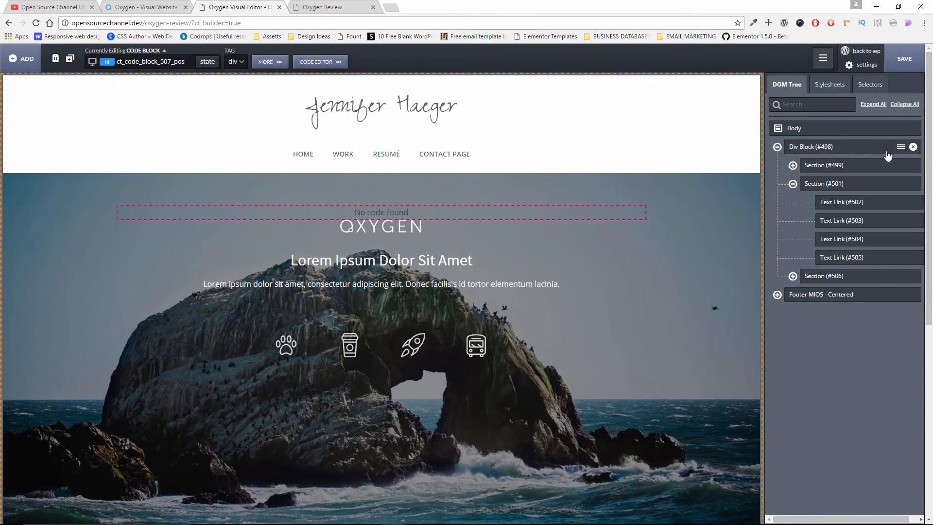
left_click(808, 277)
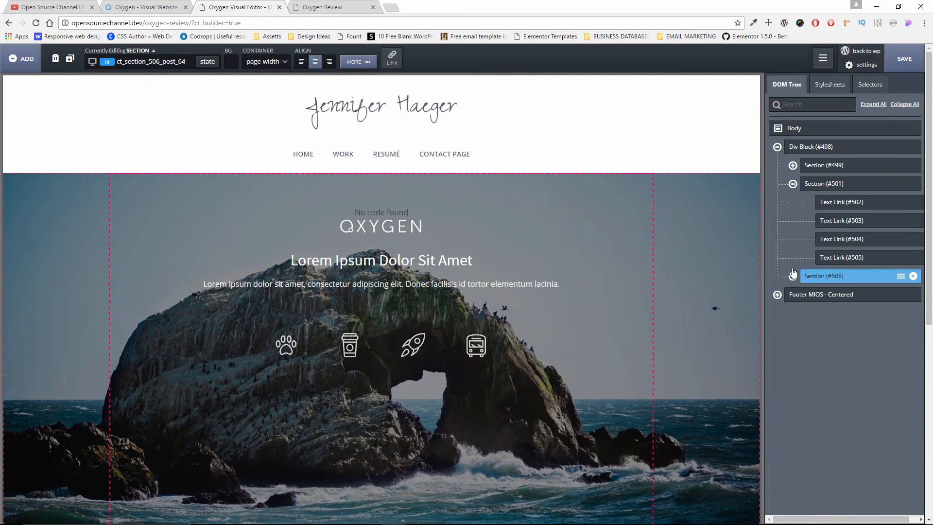
left_click(777, 146)
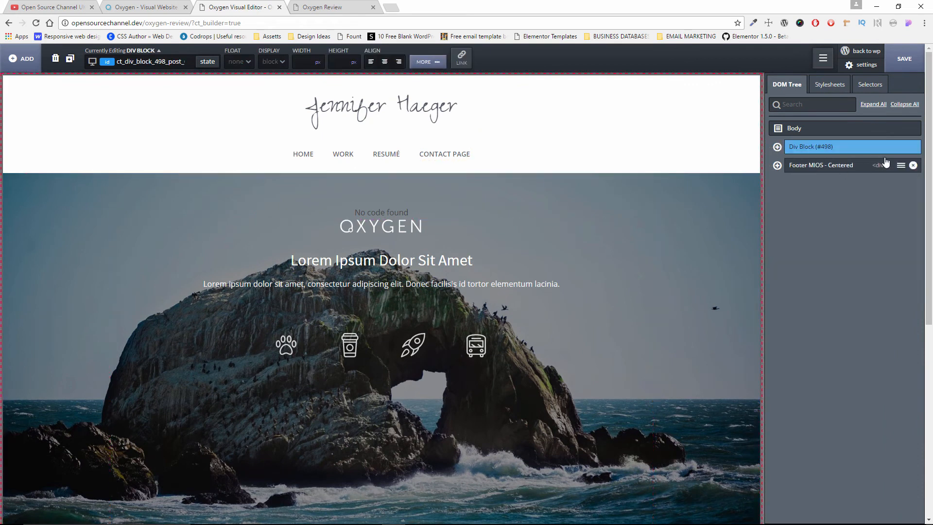
left_click(777, 147)
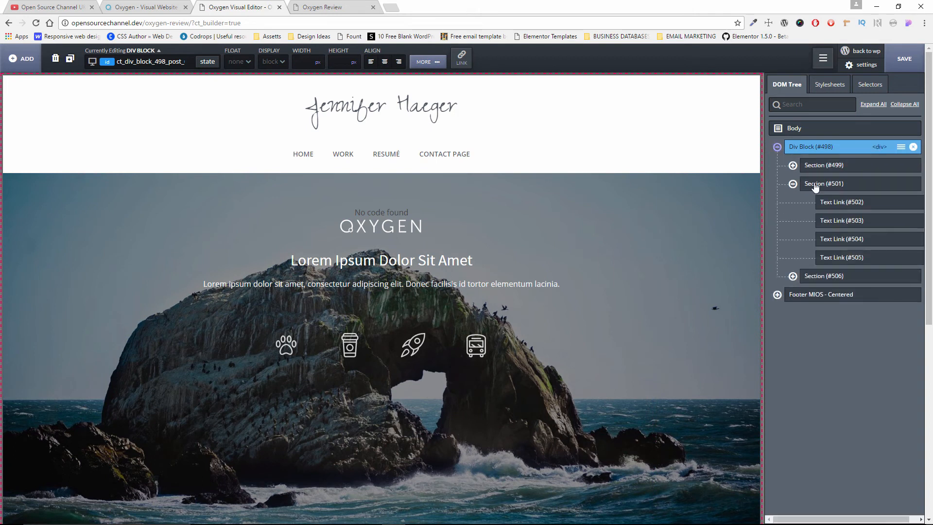
left_click(821, 278)
left_click_drag(821, 279, 812, 322)
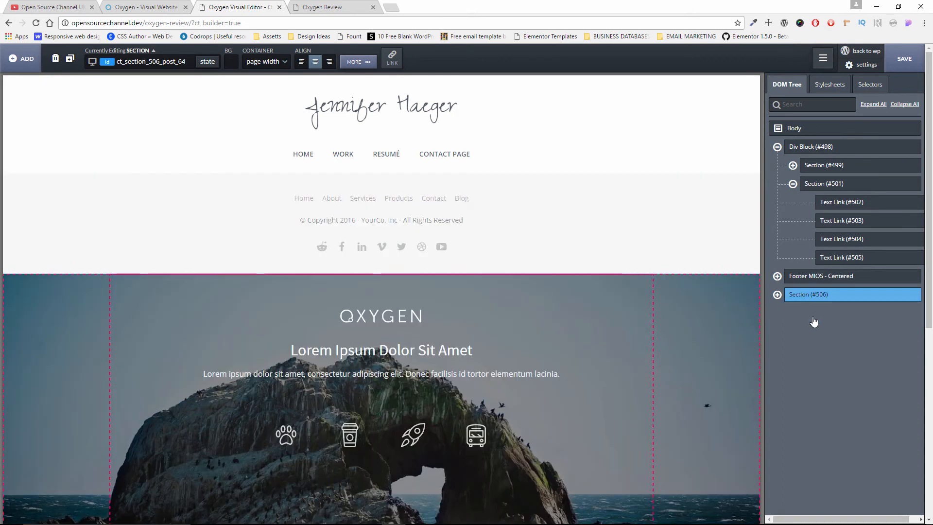
left_click(777, 147)
left_click_drag(794, 175, 800, 201)
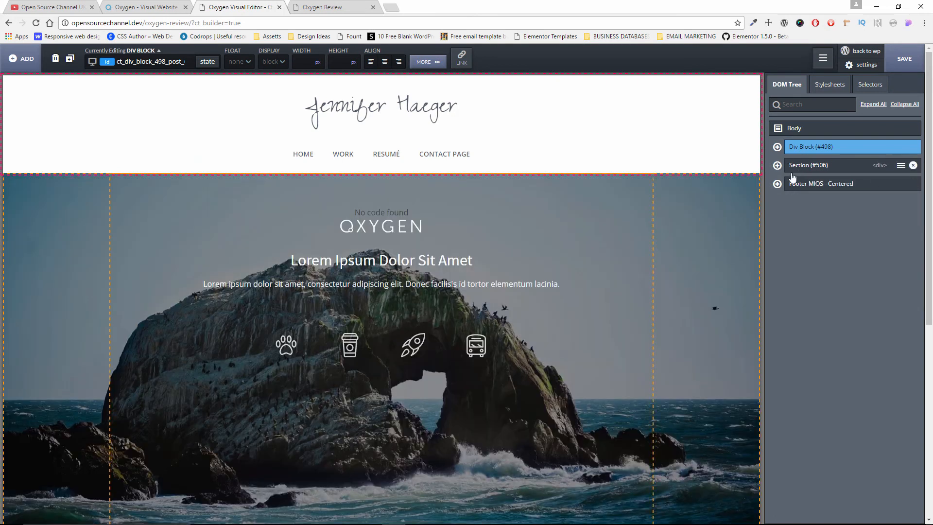
- Delete Code Block (#507) from the hero Section (#506) and check the section on the page
left_click(777, 165)
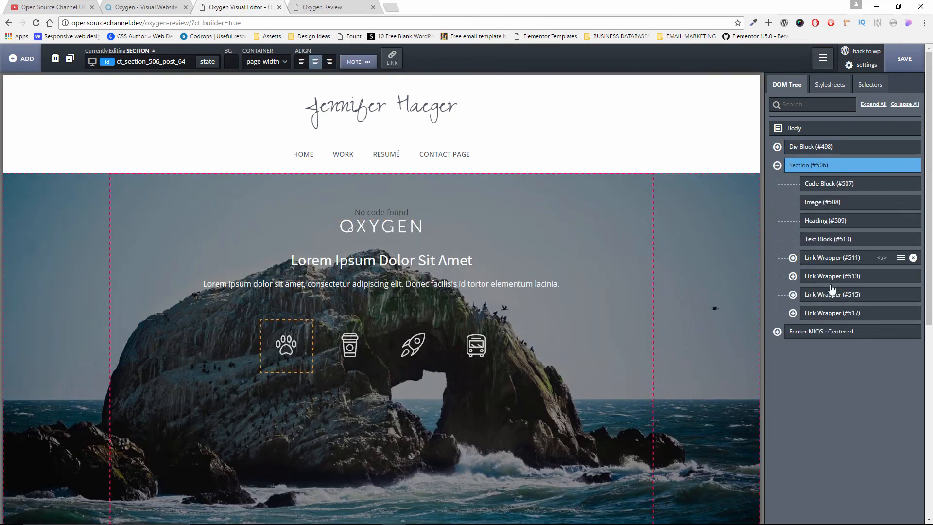
left_click(831, 206)
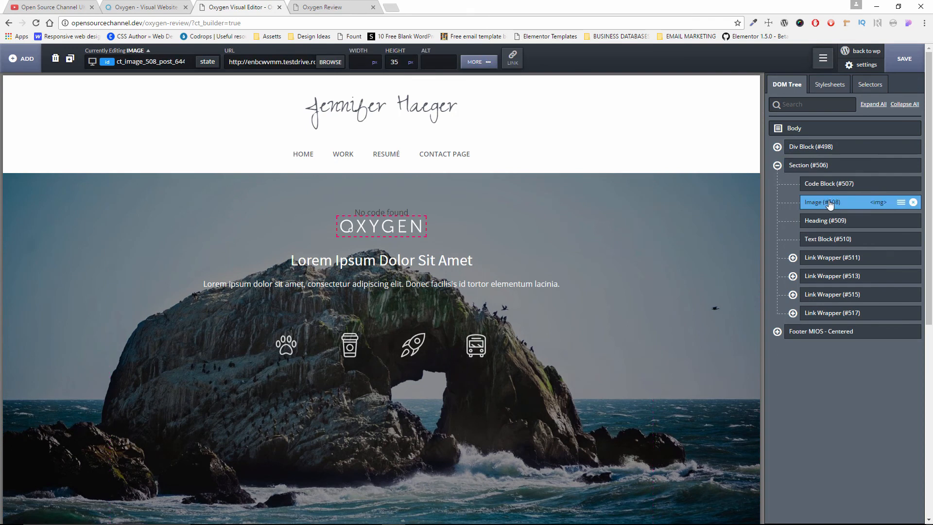
left_click(829, 190)
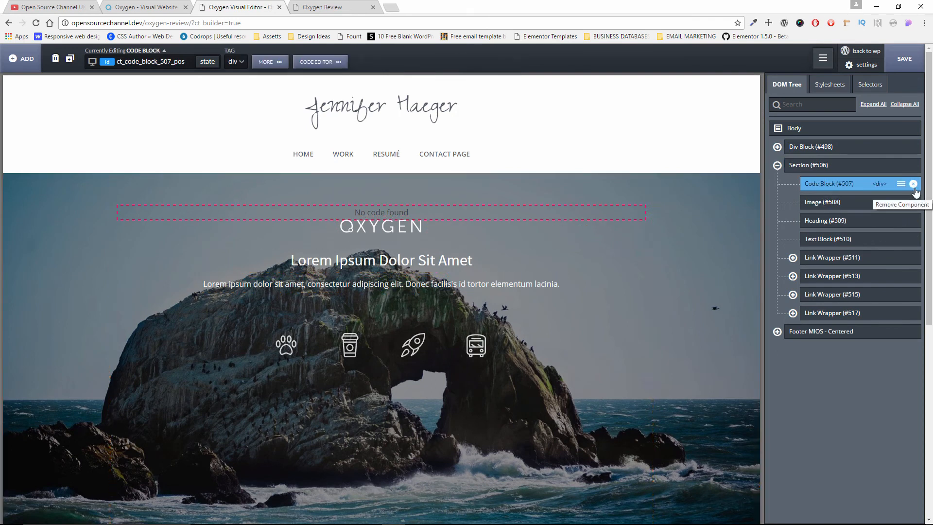
left_click(913, 185)
scroll(630, 265, "down", 4)
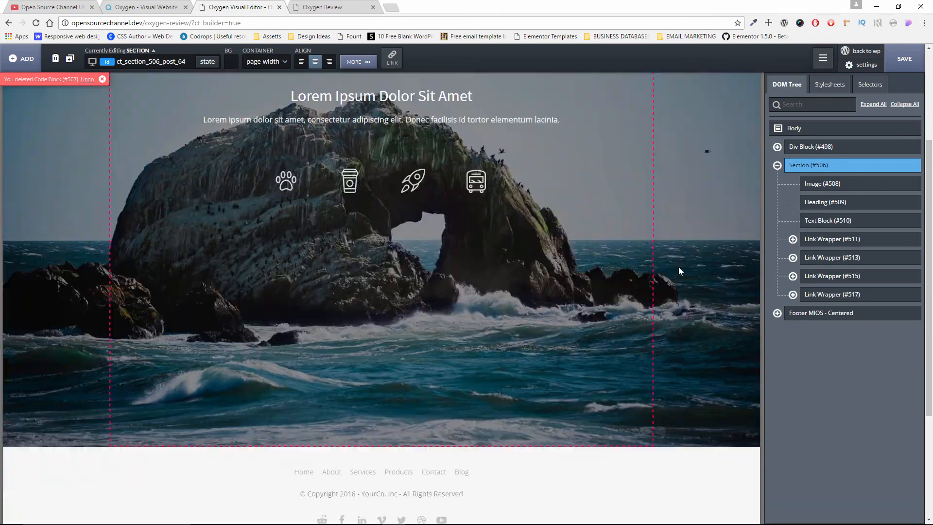
scroll(727, 263, "up", 4)
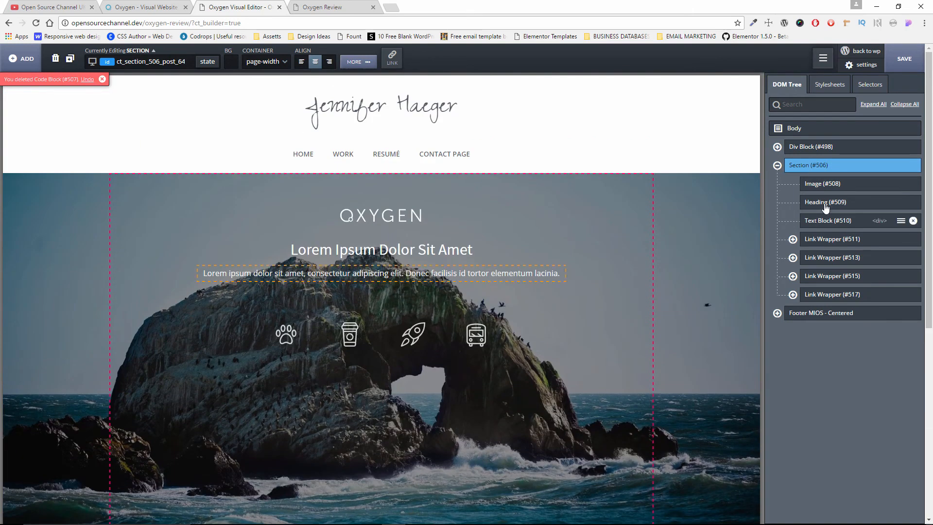
- Replace the hero's OXYGEN logo, Image (#508), with 11E20A0779.jpg from the media library
left_click(813, 185)
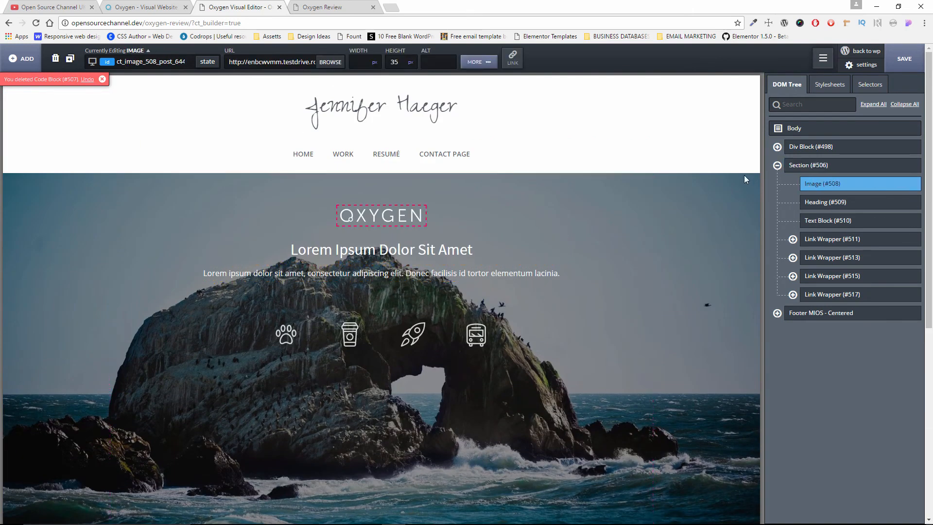
left_click(330, 63)
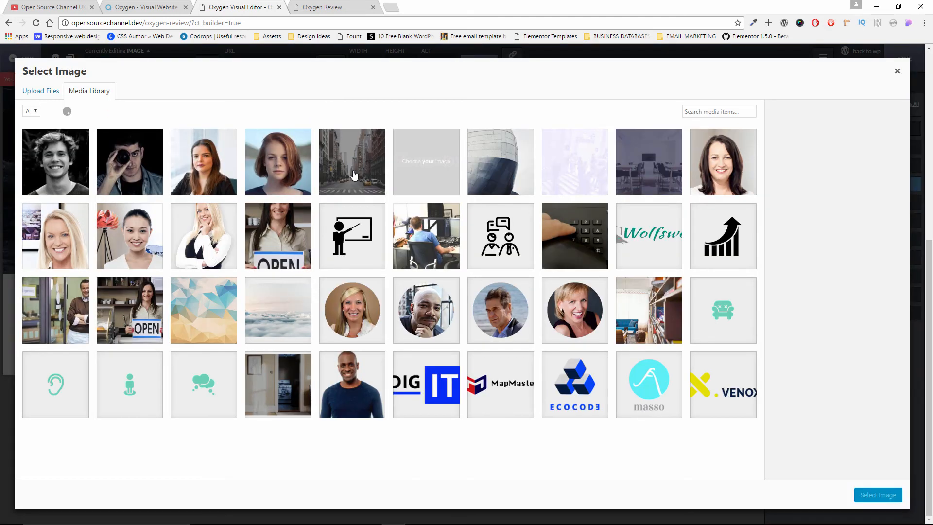
left_click(354, 175)
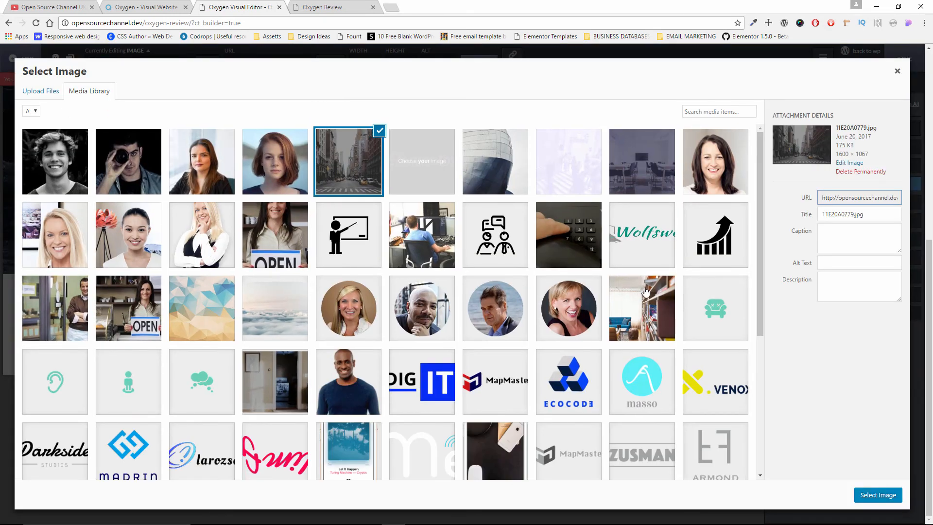
left_click(877, 495)
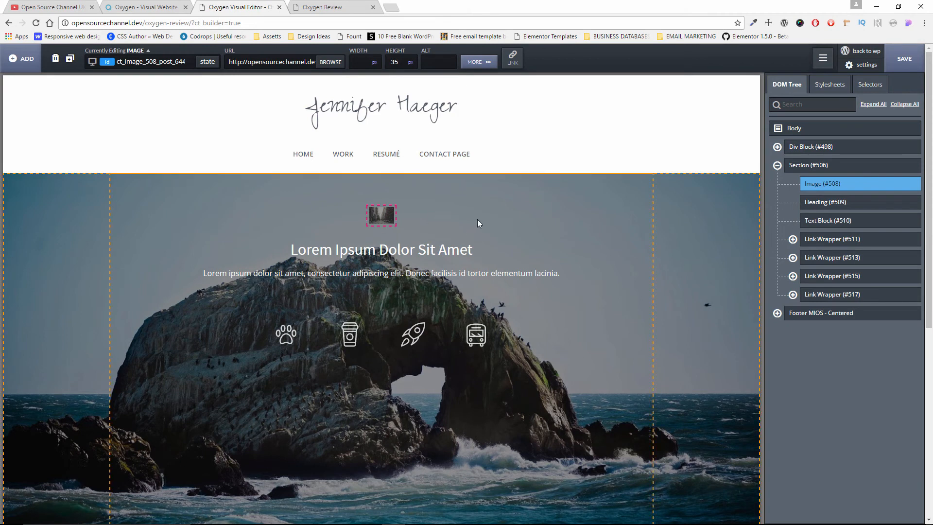
- Replace the picture of the hero's Image (#508) with the logo zusman-1-2.png from the media library
left_click(724, 229)
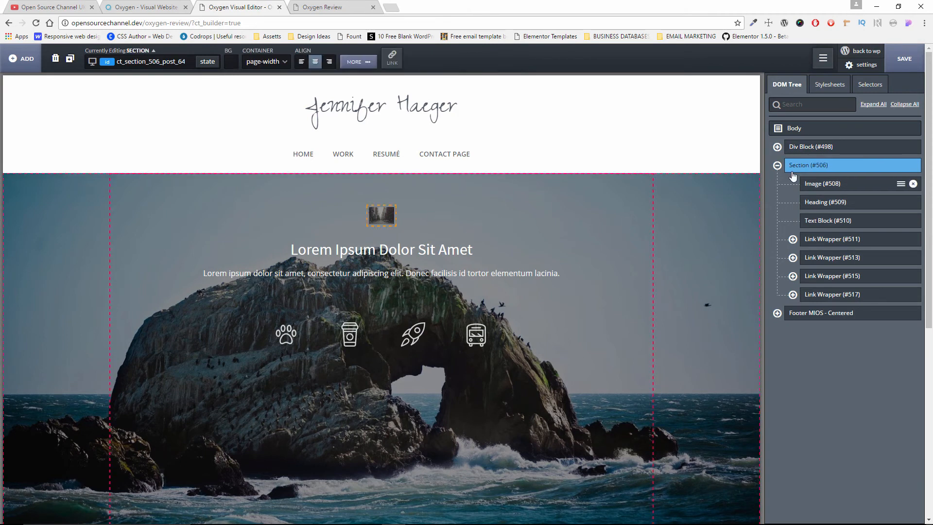
left_click(816, 189)
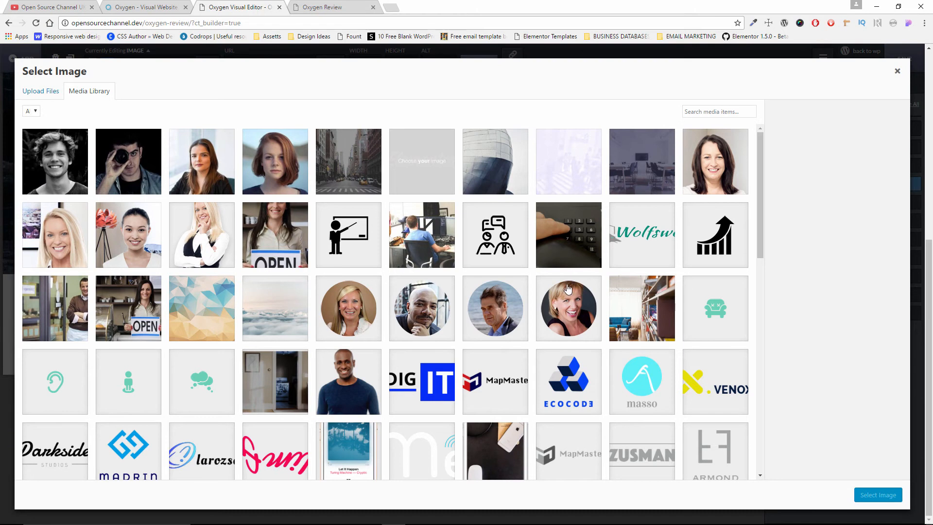
scroll(544, 263, "down", 3)
left_click(646, 318)
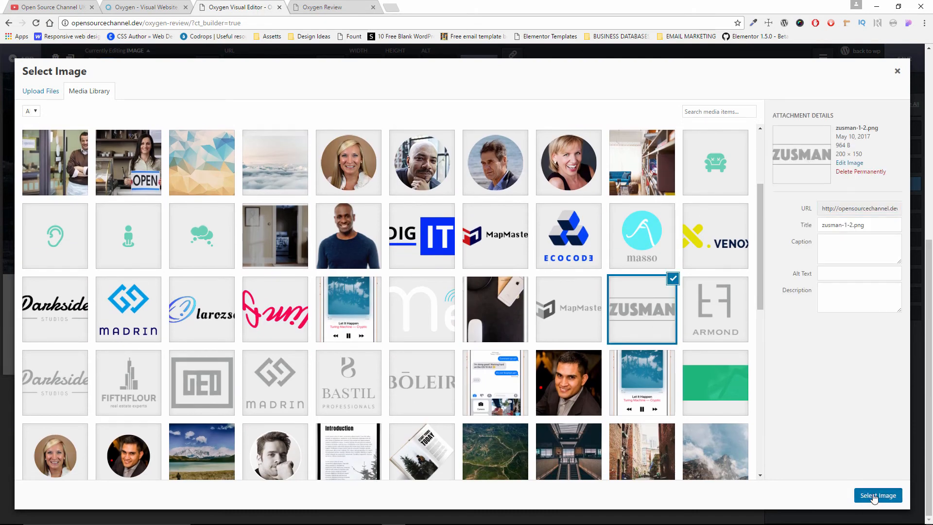
left_click(875, 495)
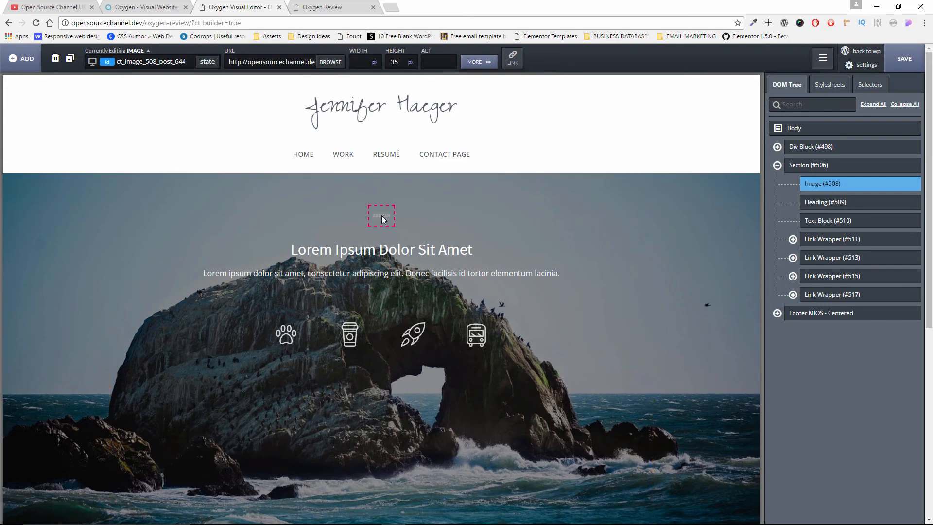
- Open the style options of the hero's logo, Image (#508), and raise its height to 96 px
left_click(470, 63)
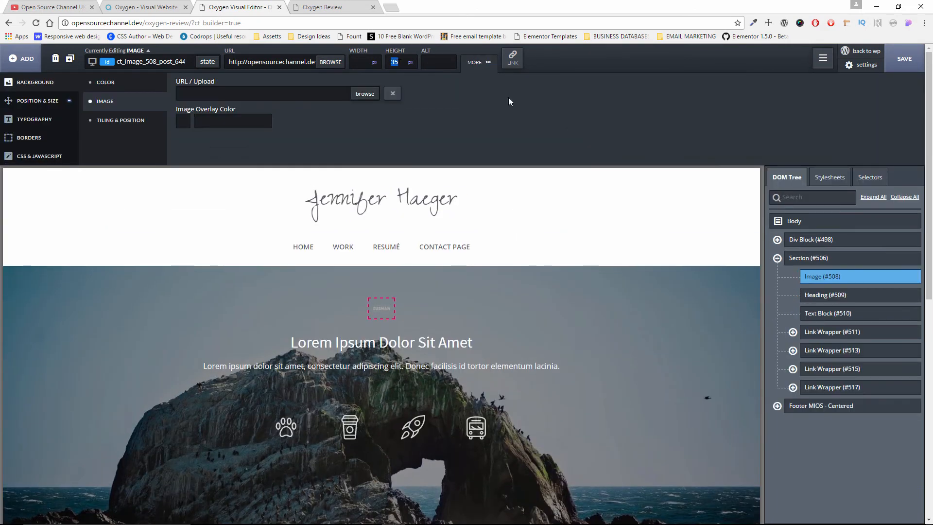
type("62")
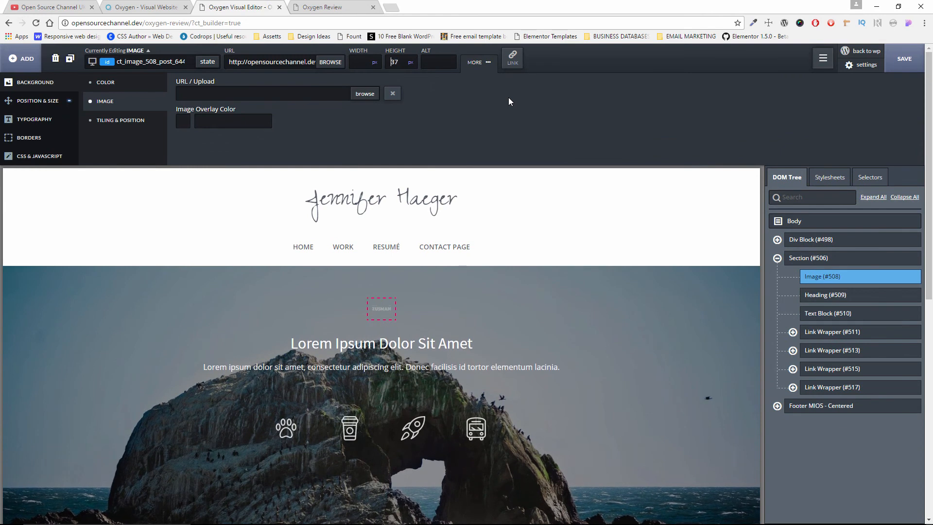
key("Up")
key("Up")
key("Up")
key("Up")
key("Up")
key("Up")
key("Up")
key("Up")
key("Up")
key("Up")
key("Up")
key("Up")
key("Up")
key("Up")
key("Up")
key("Up")
key("Up")
key("Up")
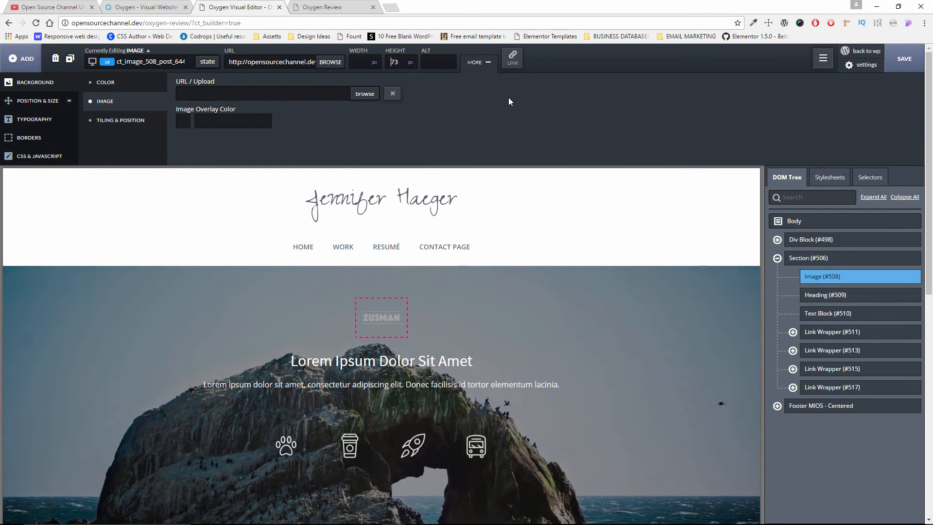
key("Up")
key("Up")
key("Up")
key("Up")
key("Up")
key("Up")
key("Up")
key("Up")
key("Up")
key("Up")
key("Up")
key("Up")
key("Up")
key("Up")
key("Up")
key("Up")
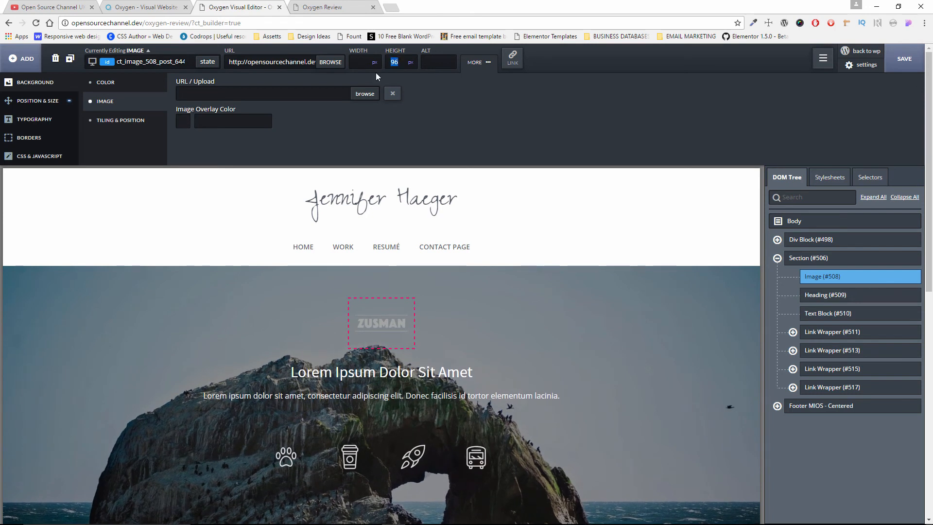
- Set the hero logo's height to 50 px and its width to 151 px
type("50")
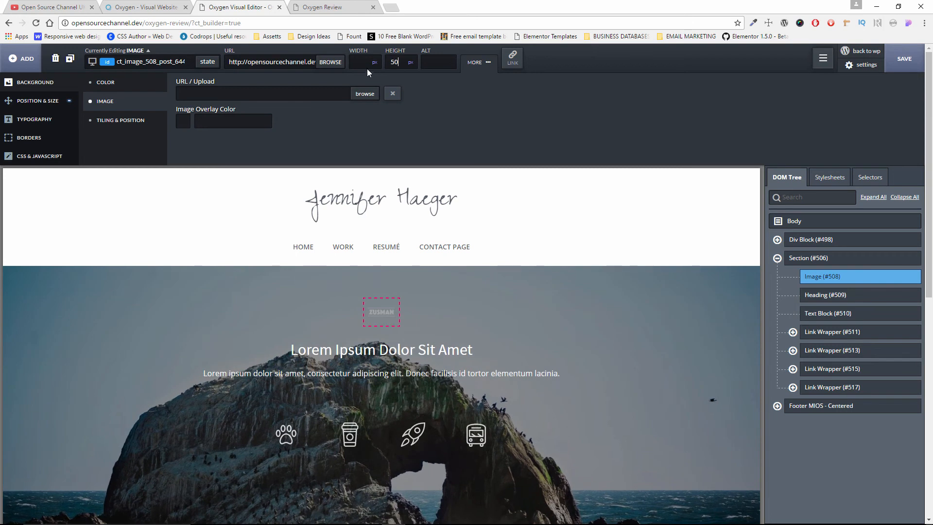
left_click(365, 63)
type("100")
key("Up")
key("Up")
key("Up")
key("Up")
key("Up")
key("Up")
key("Up")
key("Up")
key("Up")
key("Up")
key("Up")
key("Up")
key("Up")
key("Up")
key("Up")
key("Up")
key("Up")
key("Up")
key("Up")
key("Up")
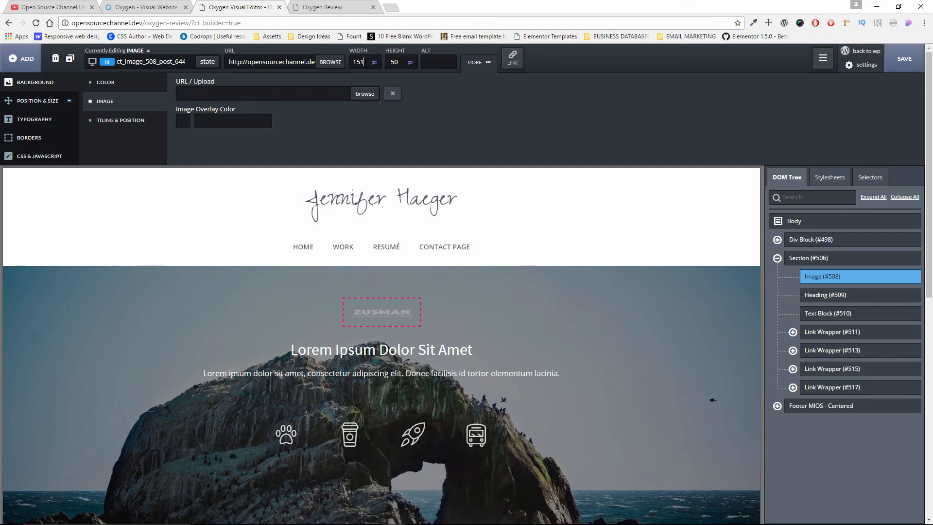
- Raise the height of the hero's logo, Image (#508), to 95 px
key("Up")
key("Up")
key("Up")
key("Up")
key("Up")
key("Up")
key("Up")
key("Up")
key("Up")
key("Up")
key("Up")
key("Up")
key("Up")
key("Up")
key("Up")
key("Up")
key("Up")
key("Up")
key("Up")
key("Up")
key("Up")
key("Up")
key("Up")
key("Up")
key("Up")
key("Up")
key("Up")
key("Up")
key("Up")
key("Up")
key("Up")
key("Up")
key("Up")
key("Up")
key("Up")
key("Up")
key("Up")
key("Up")
key("Up")
key("Up")
key("Down")
key("Down")
key("Down")
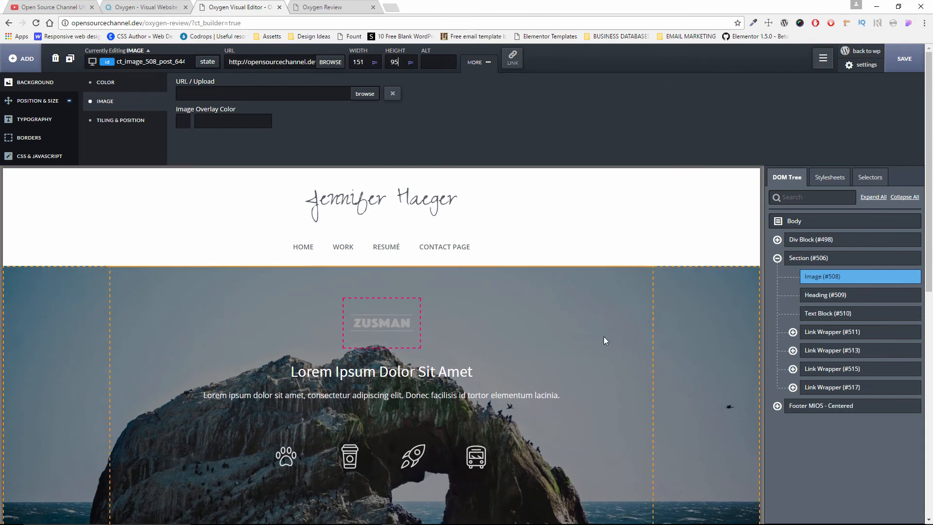
- Replace the background image of the hero Section (#506) with the city street photo from the media library and check the whole section
left_click(710, 334)
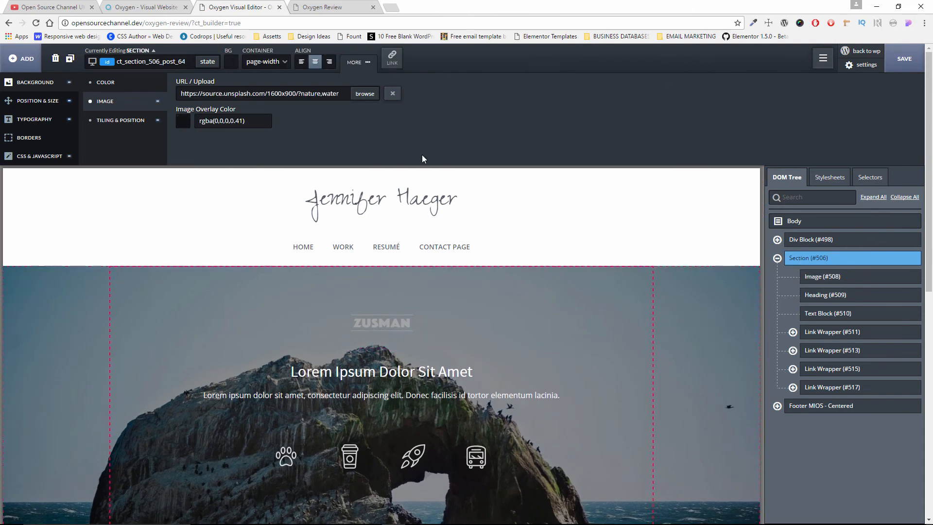
left_click(358, 98)
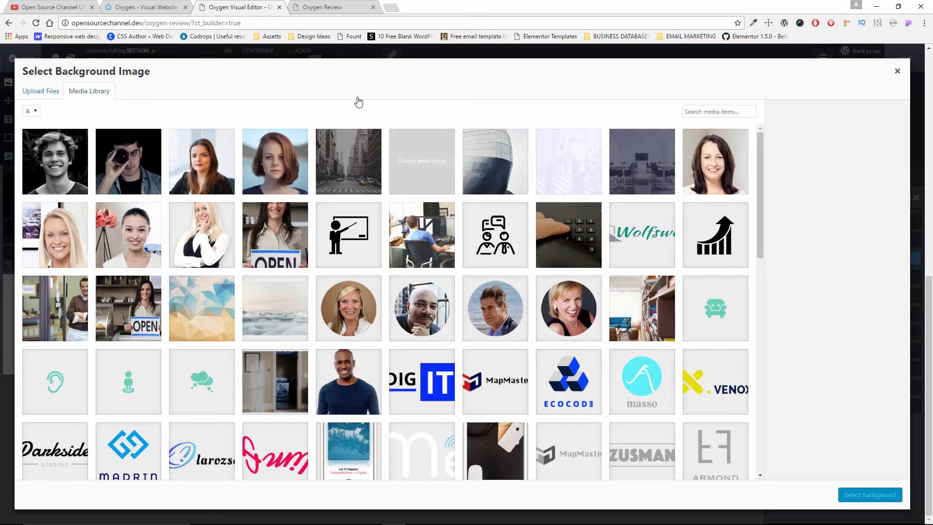
left_click(325, 180)
left_click(865, 494)
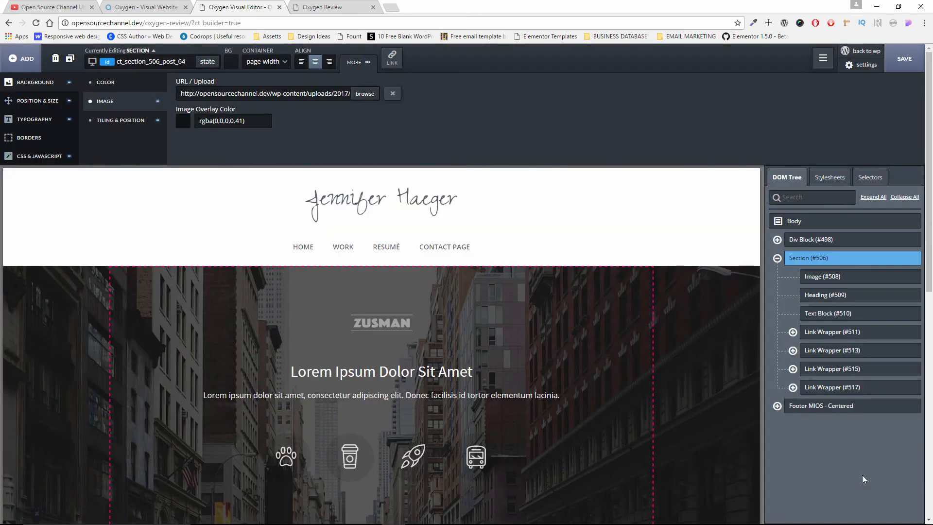
scroll(715, 459, "down", 5)
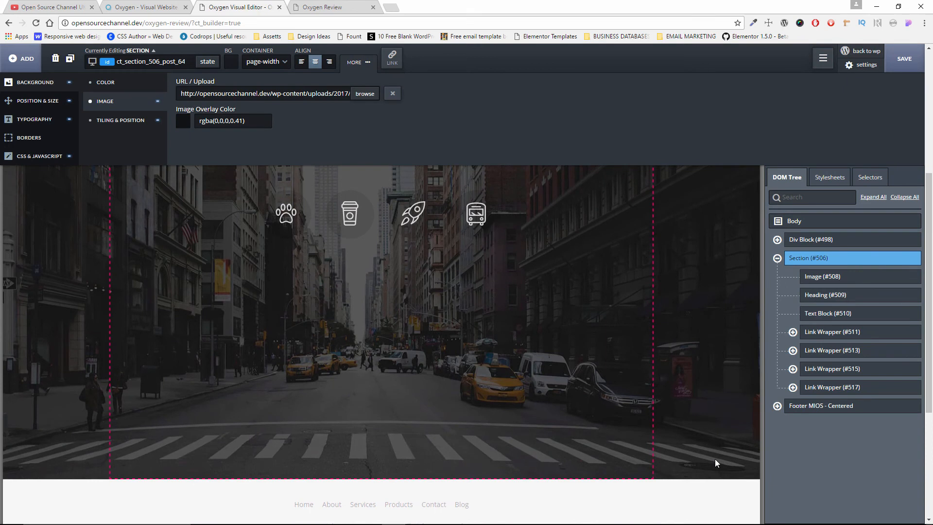
scroll(715, 459, "up", 5)
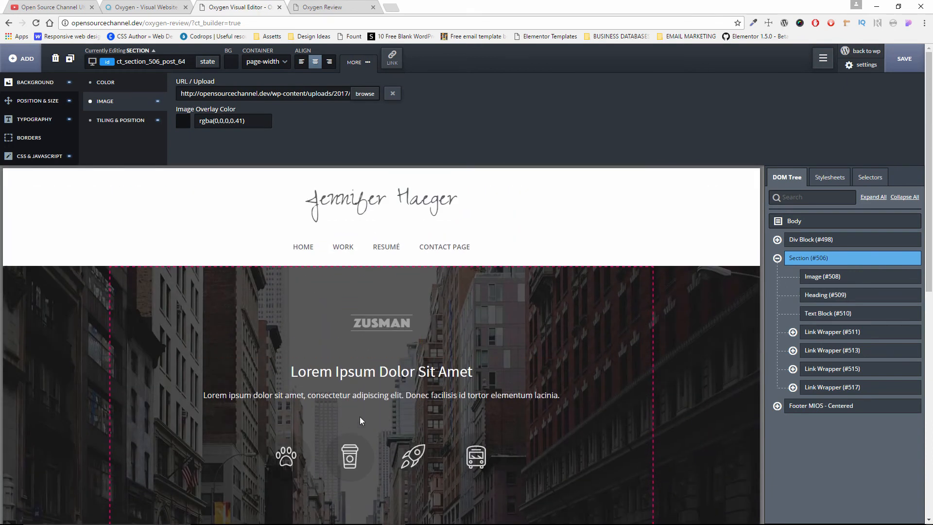
- Check the hero at full page width with the style options collapsed, and delete Section (#506)
left_click(822, 56)
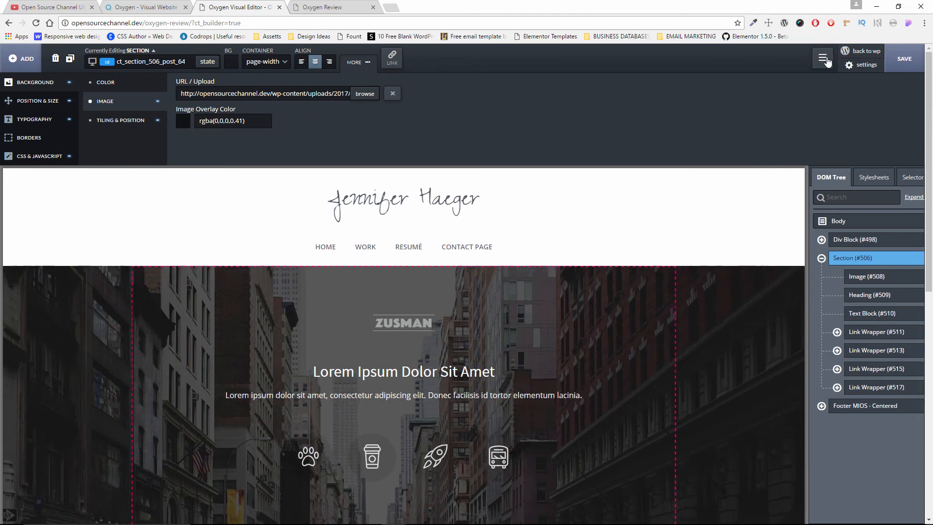
left_click(362, 62)
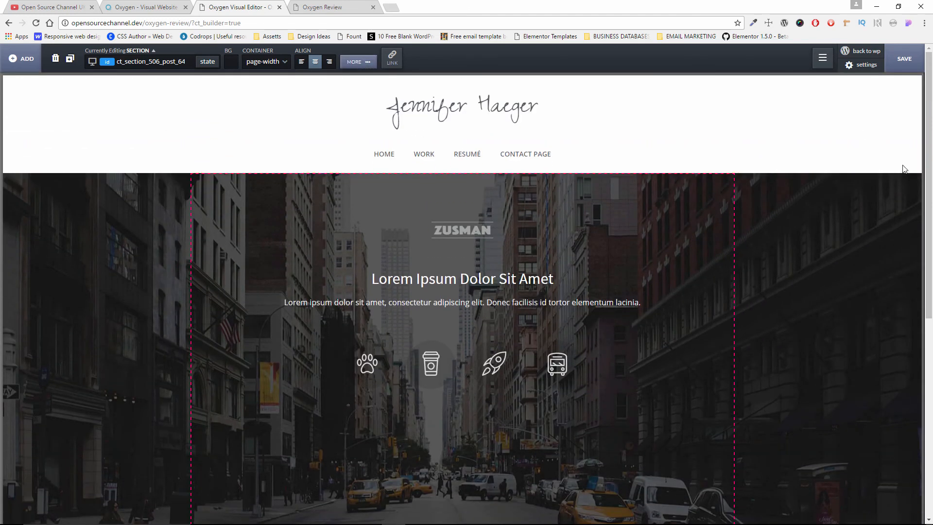
left_click(823, 61)
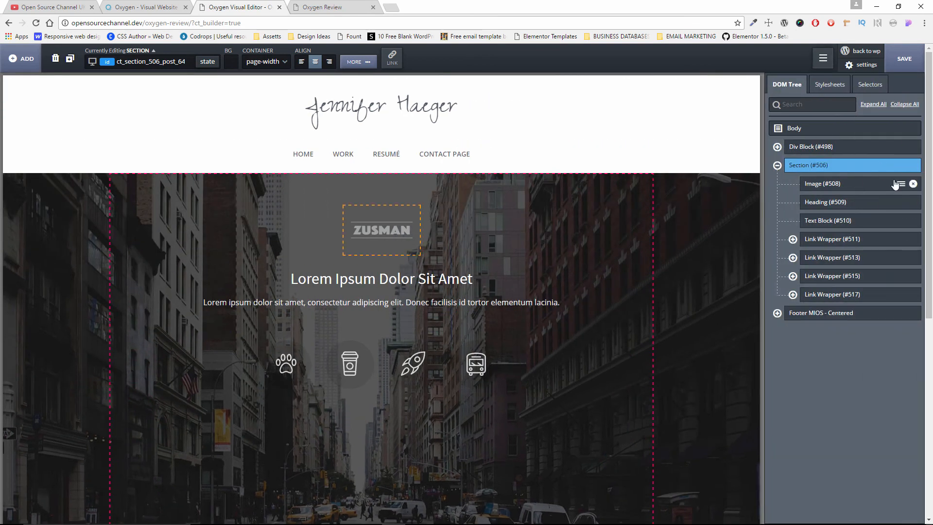
left_click(914, 166)
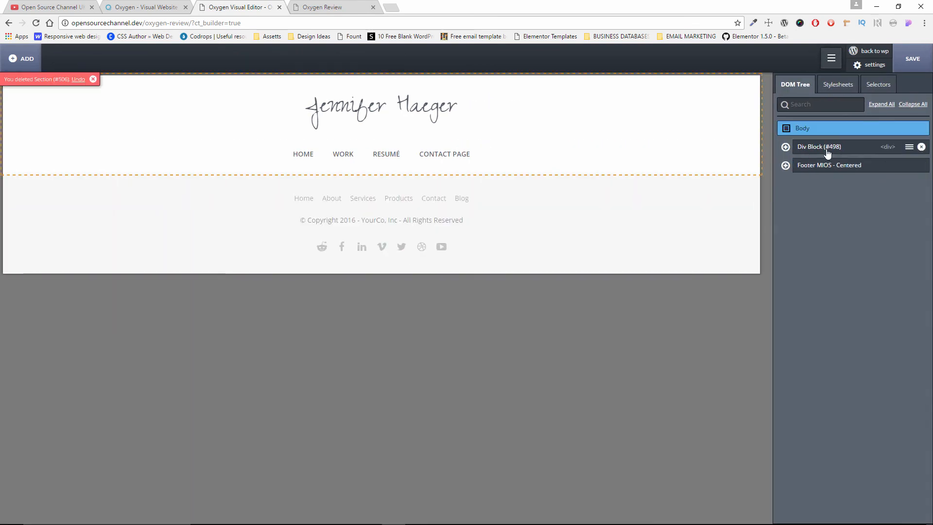
- Look through the ready-made components under Heros, Titles, Page Breaks and return to the component categories
left_click(21, 56)
scroll(94, 286, "down", 5)
scroll(96, 286, "down", 5)
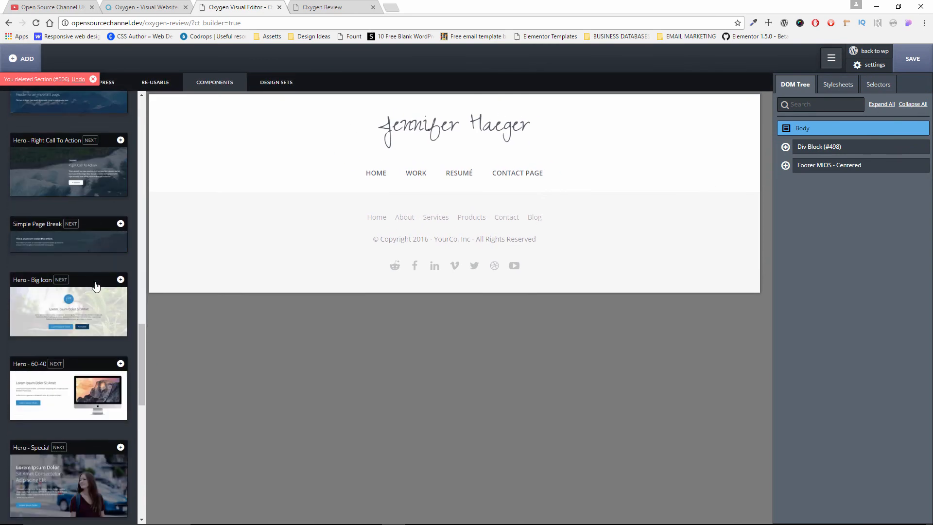
left_click_drag(139, 377, 120, 103)
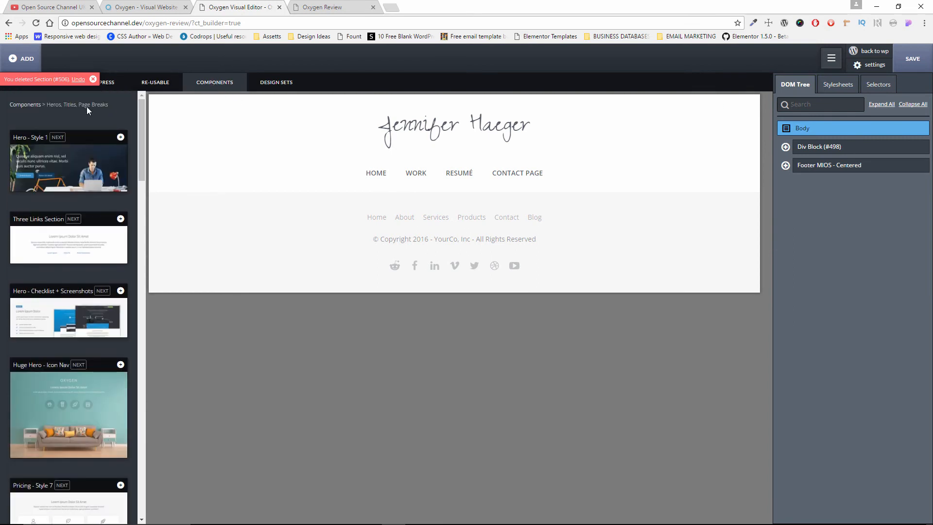
left_click(25, 105)
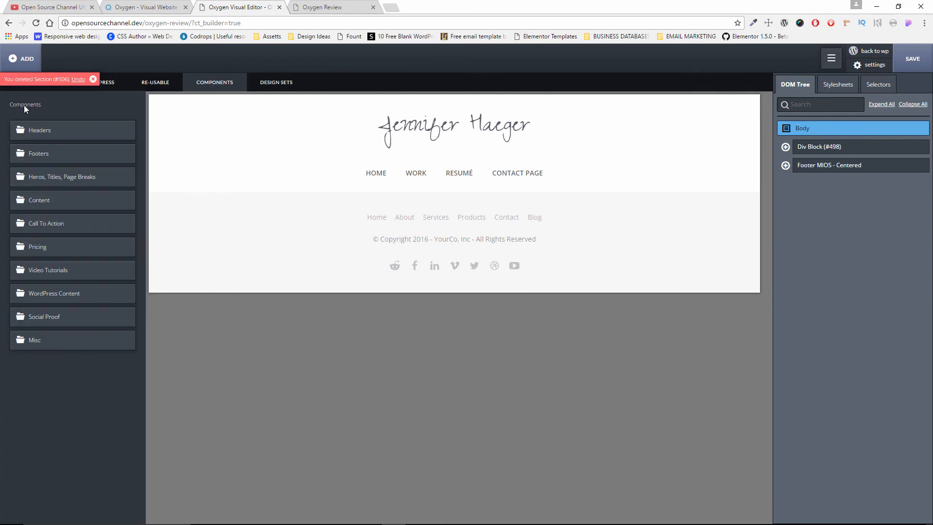
- Browse the Call To Action components and try to place Call To Action - Centered between the page's header and footer
left_click(53, 223)
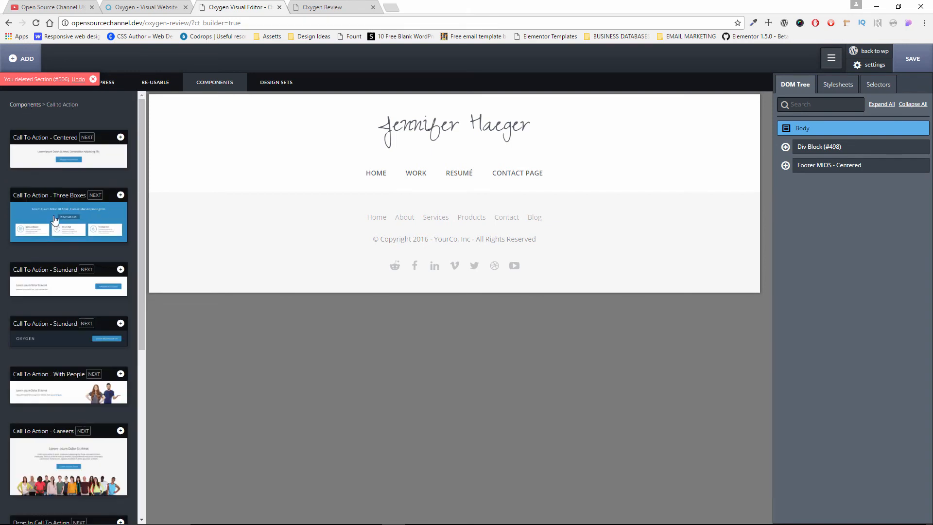
left_click_drag(142, 174, 157, 145)
left_click_drag(63, 139, 296, 194)
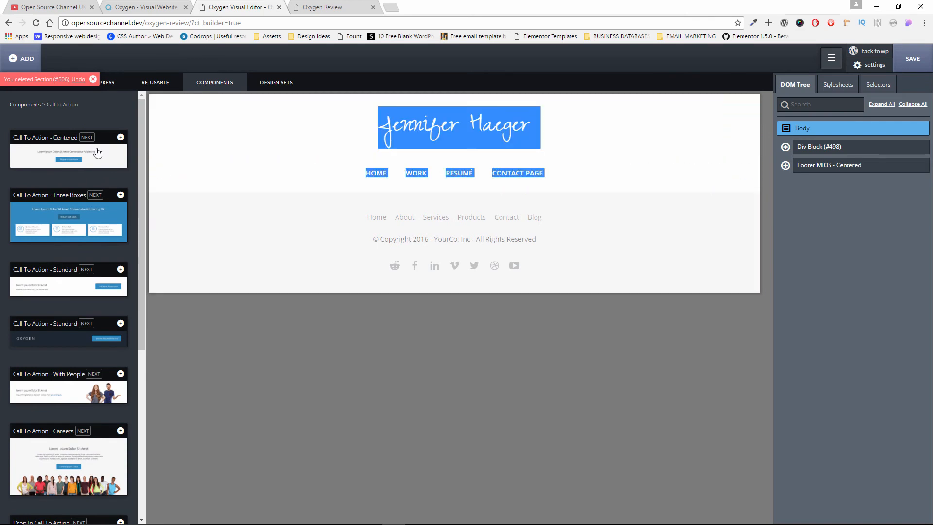
- Dismiss the deletion notice and add an empty Section to the page from the fundamental elements
left_click(93, 78)
left_click(35, 83)
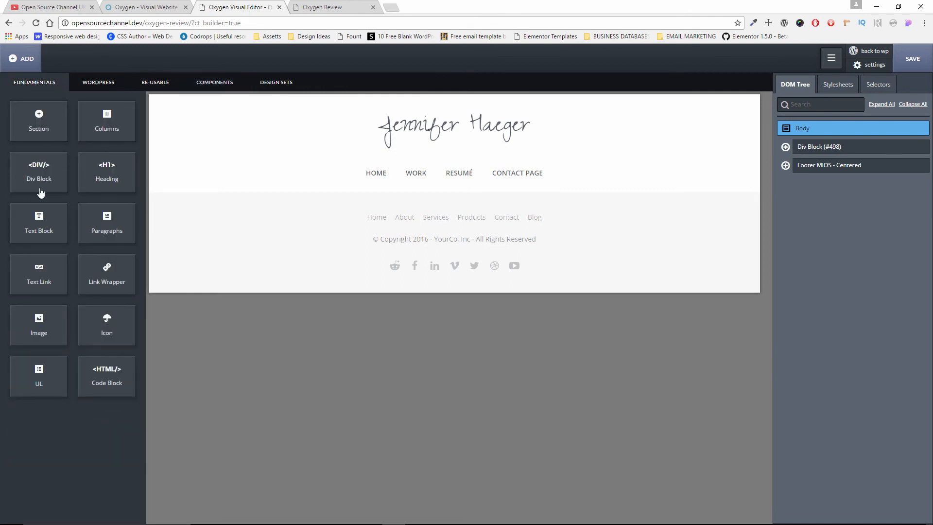
left_click_drag(40, 117, 323, 211)
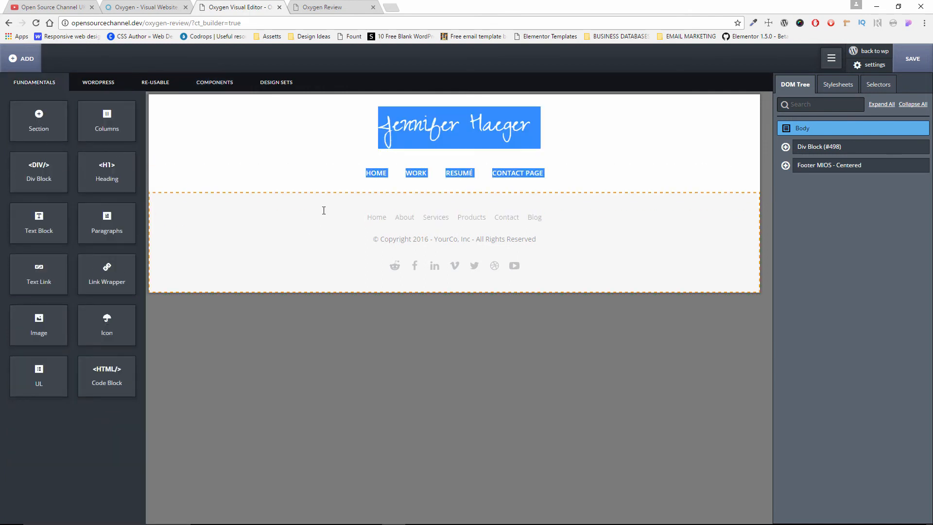
left_click(42, 121)
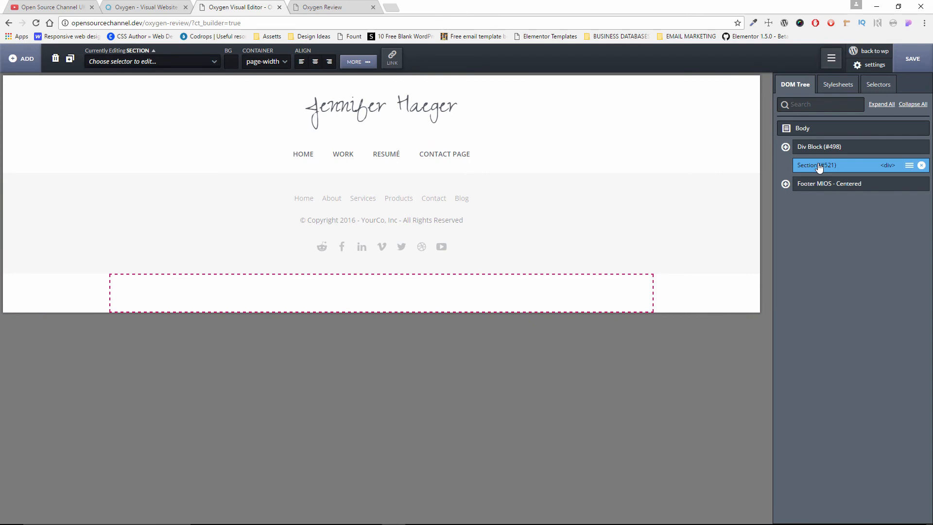
- Check the contents of Div Block (#498) and Footer MIOS - Centered, and move Section (#521) below the footer in the element tree
left_click(785, 147)
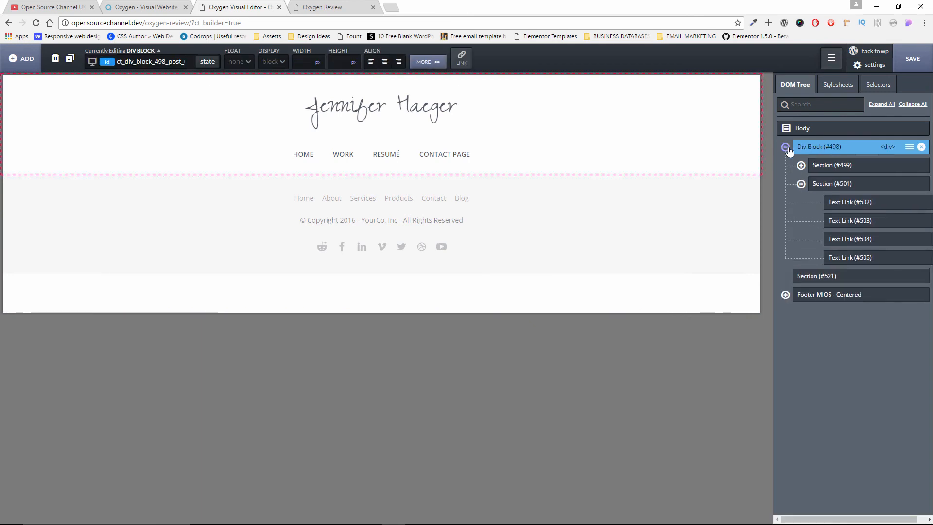
left_click(785, 147)
left_click(785, 183)
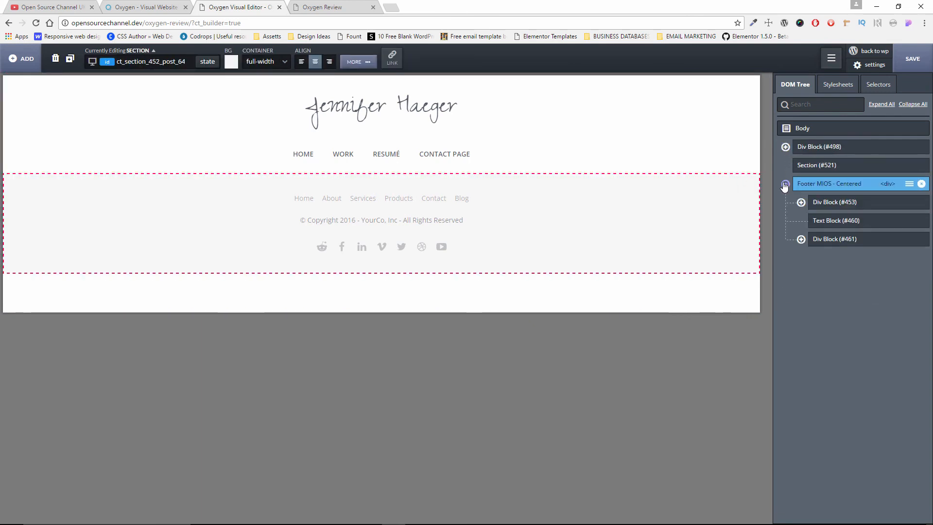
left_click(785, 184)
left_click(716, 289)
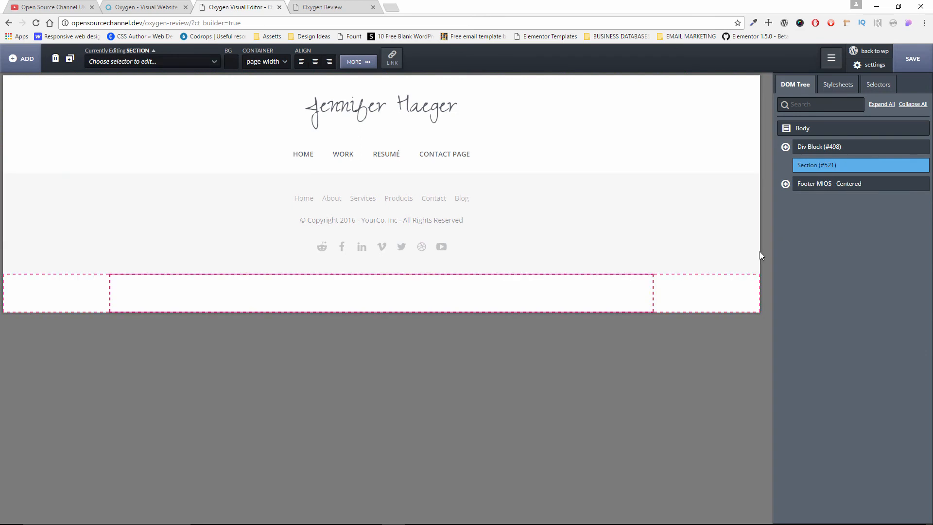
left_click_drag(818, 170, 822, 302)
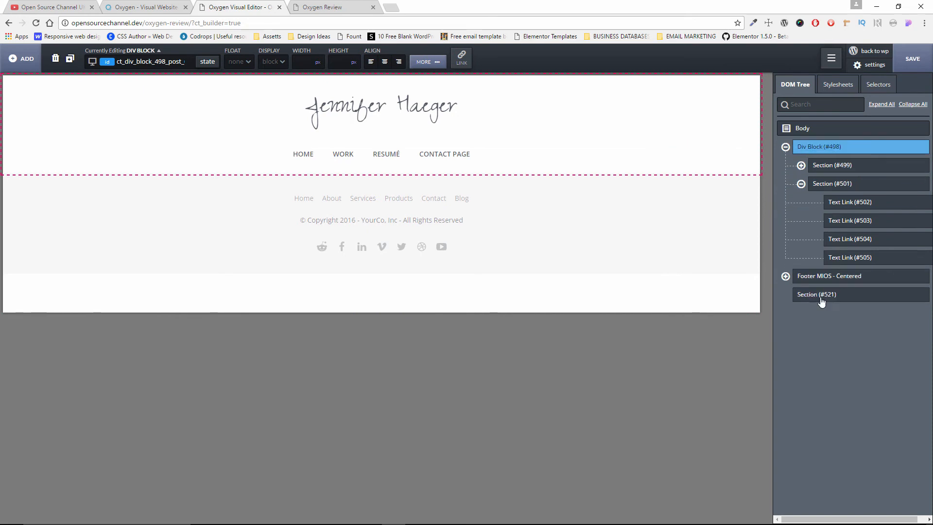
- Move Section (#521) between Div Block (#498) and Footer MIOS - Centered in the element tree, leaving both blocks collapsed
left_click(785, 147)
left_click(814, 241)
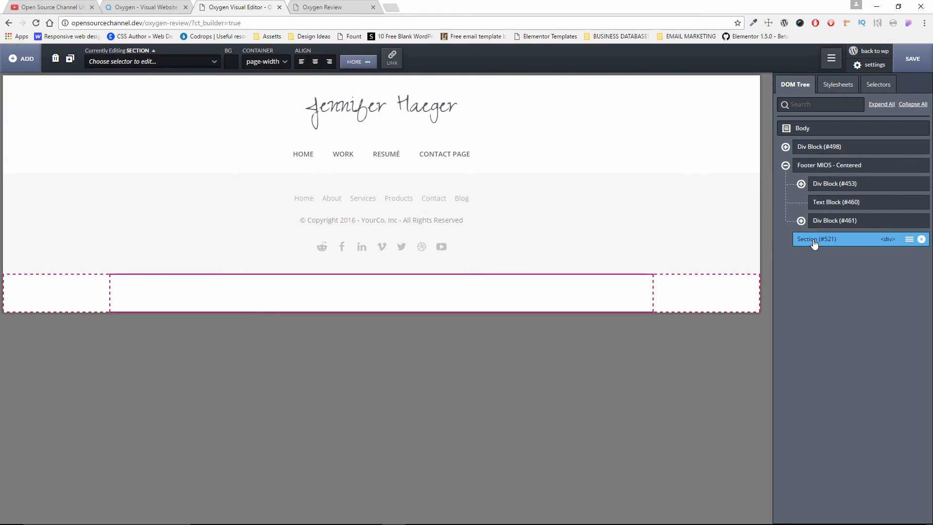
left_click_drag(814, 242, 821, 170)
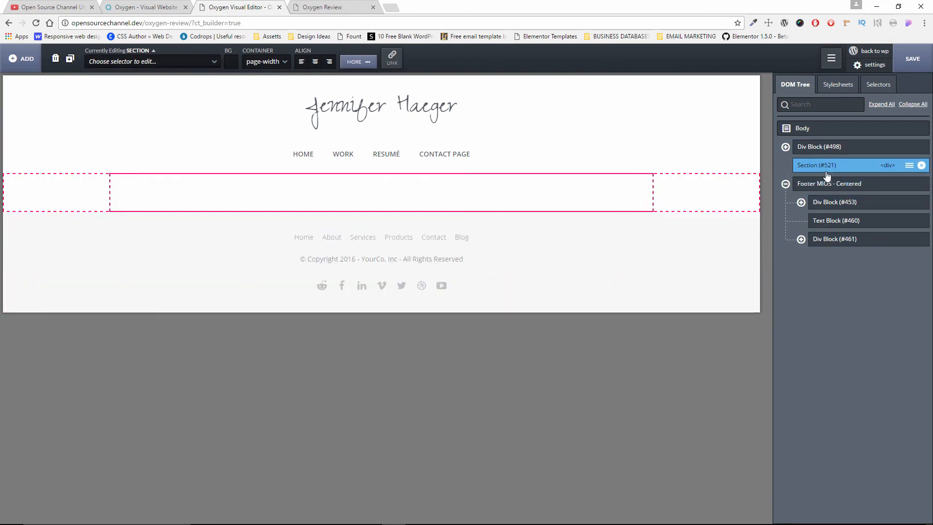
left_click(785, 183)
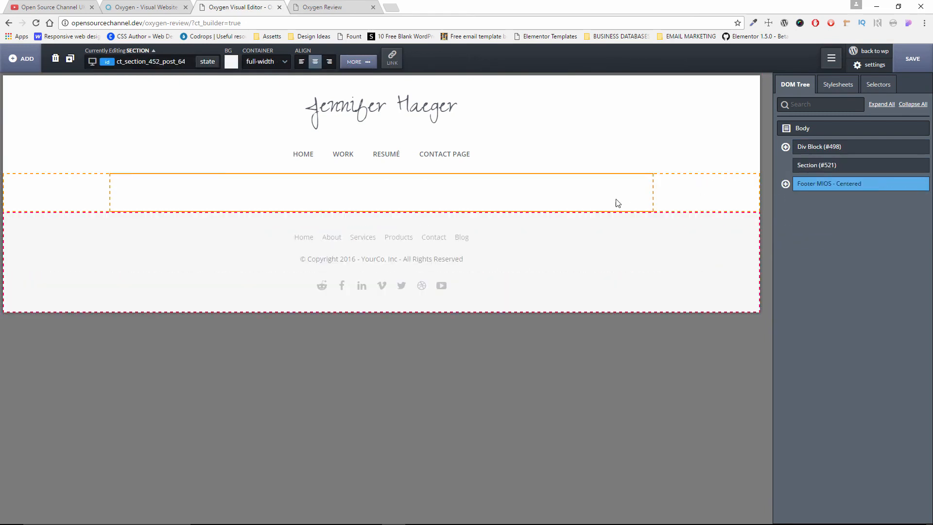
- Add a Code Block from the fundamental elements inside the empty Section (#521)
left_click(821, 166)
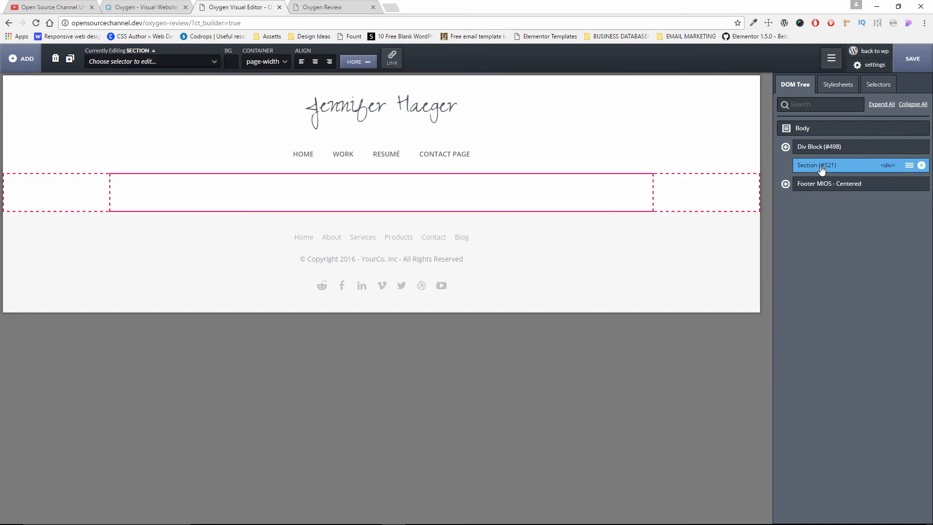
left_click(18, 64)
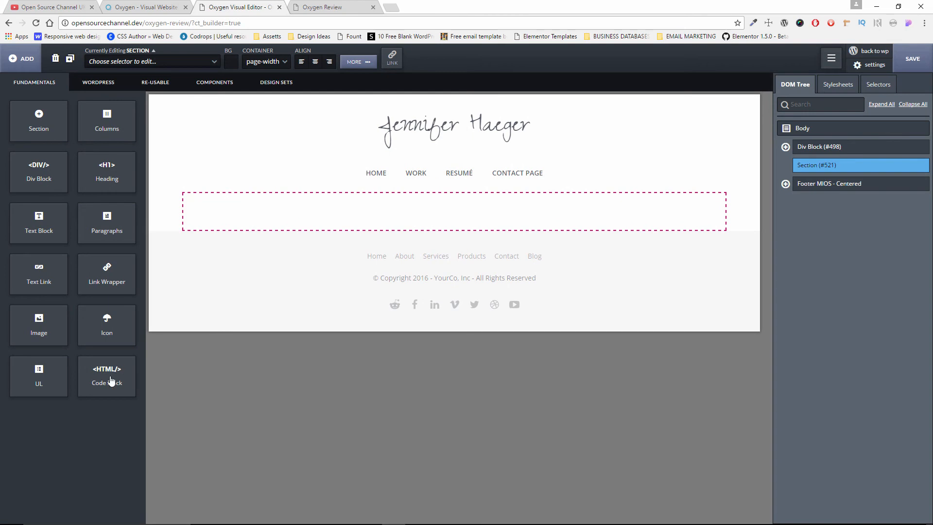
left_click_drag(111, 381, 239, 222)
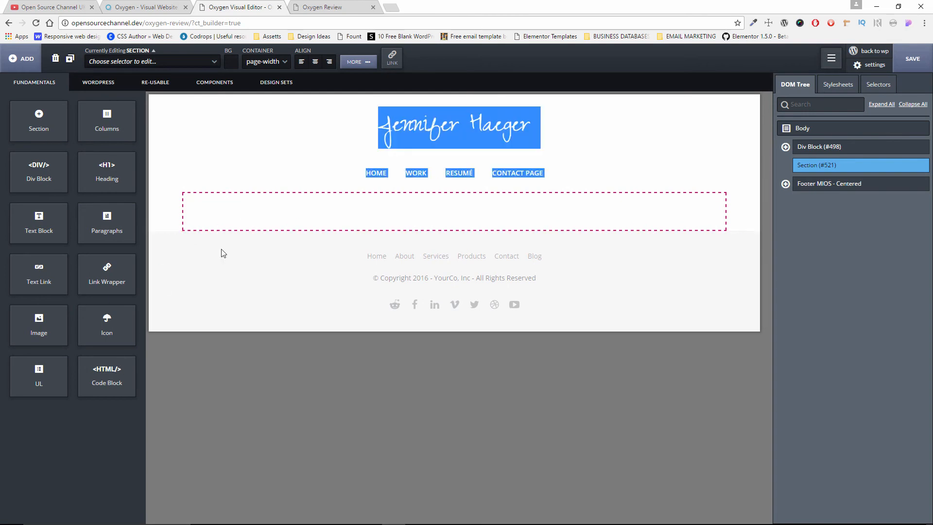
left_click(114, 378)
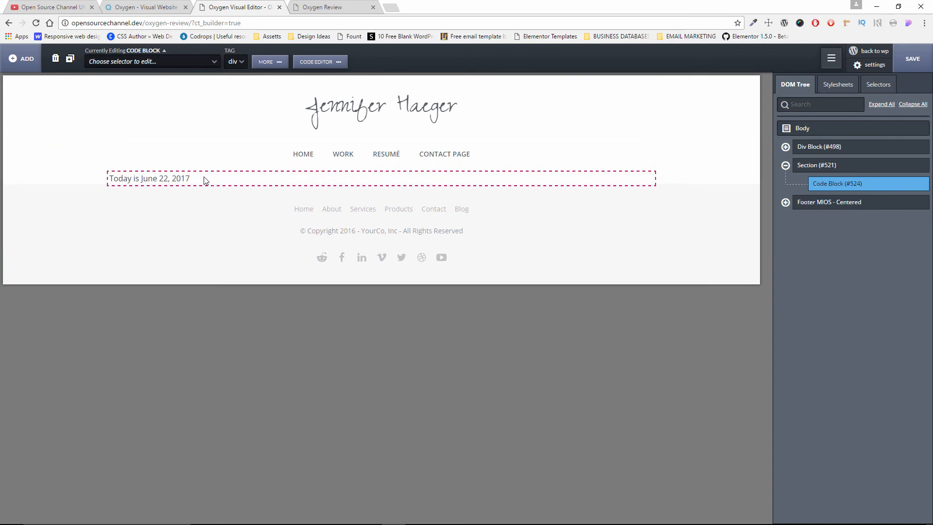
- Open the Code Block's PHP & HTML code and clear the default date snippet
left_click(316, 61)
left_click(56, 87)
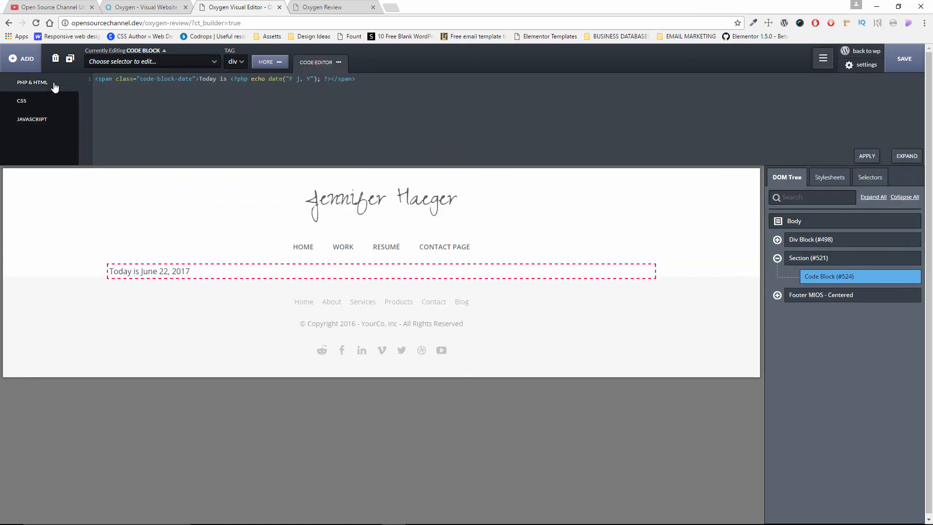
left_click(364, 81)
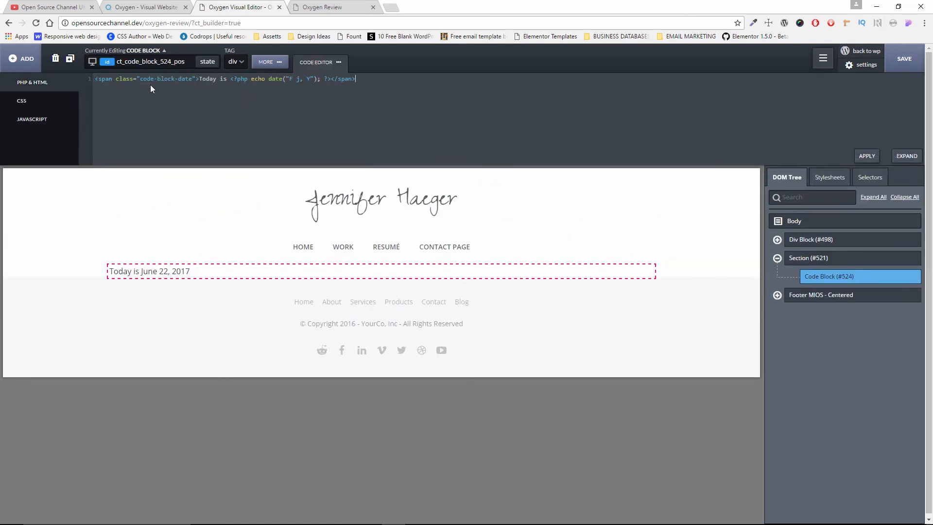
left_click_drag(95, 80, 358, 91)
key("BackSpace")
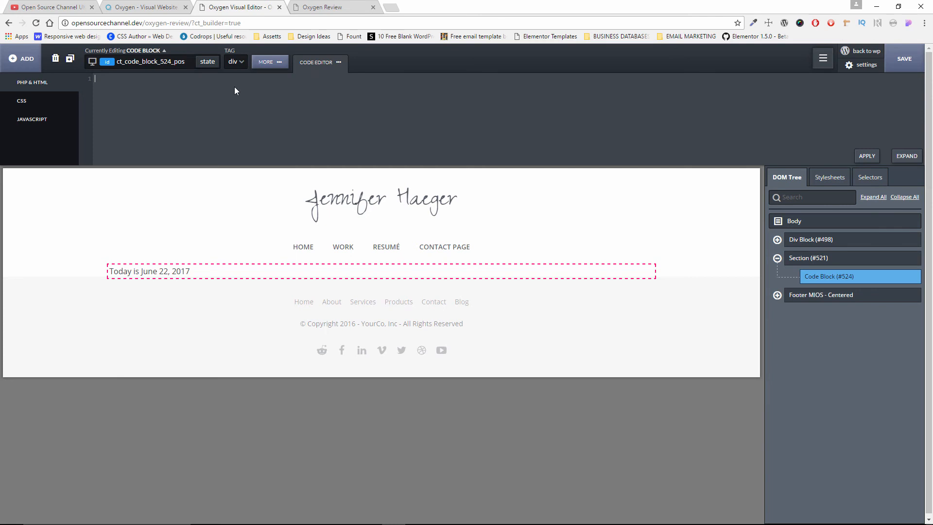
- Load the opensourcechannel.dev/oxygen-demo/ page in place of the Oxygen Review preview, look it over, and return to the visual editor
left_click(304, 5)
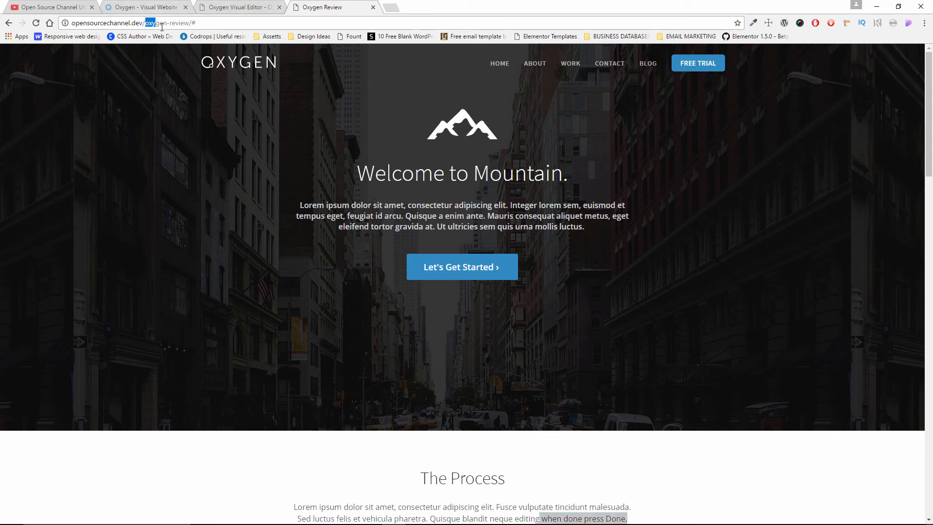
left_click_drag(169, 23, 285, 39)
key("BackSpace")
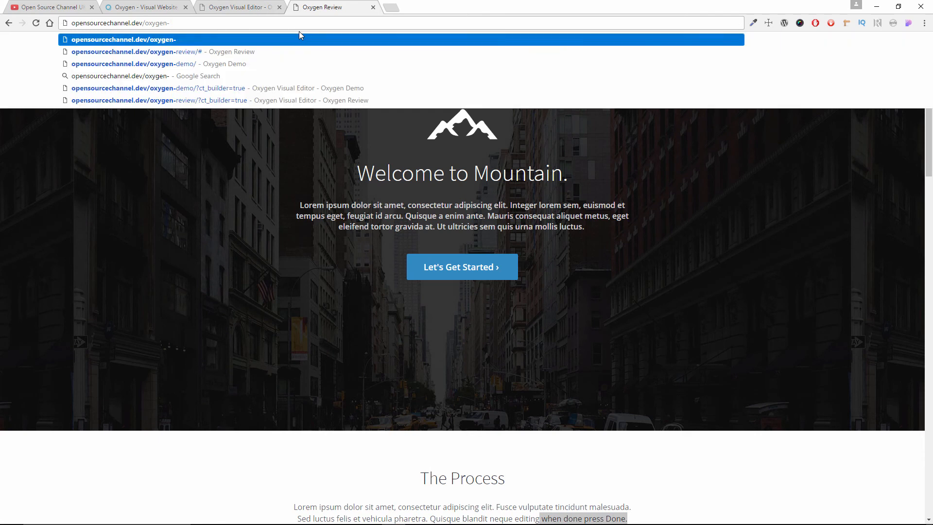
key("Down")
key("Down")
key("Down")
key("Up")
key("Return")
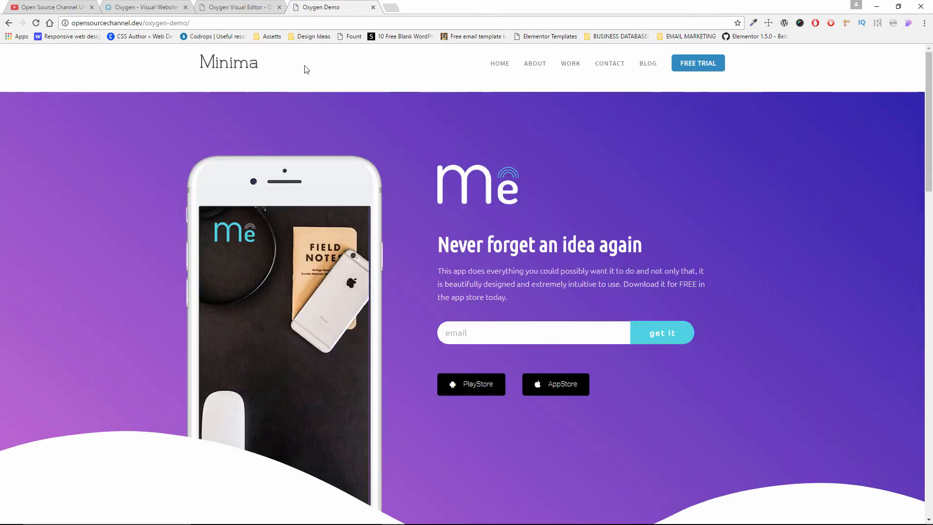
scroll(639, 116, "down", 4)
left_click_drag(926, 171, 916, 95)
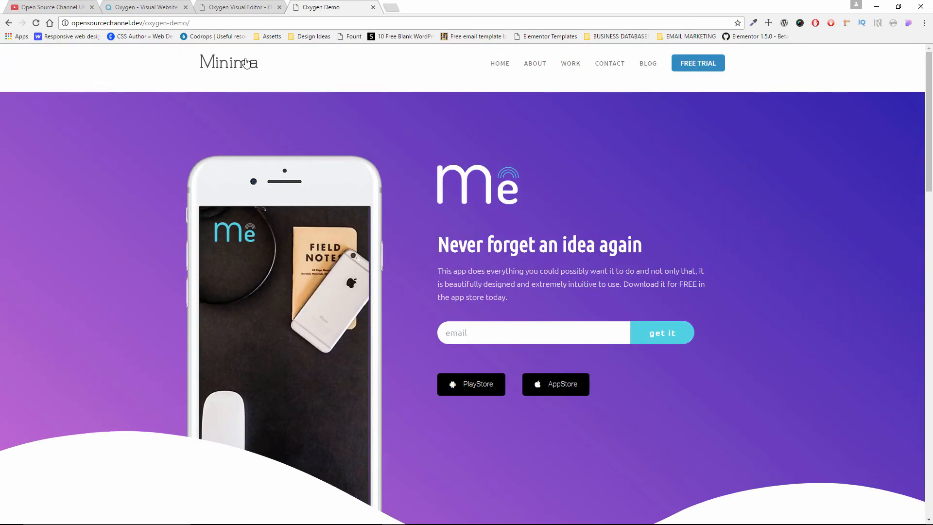
left_click(238, 6)
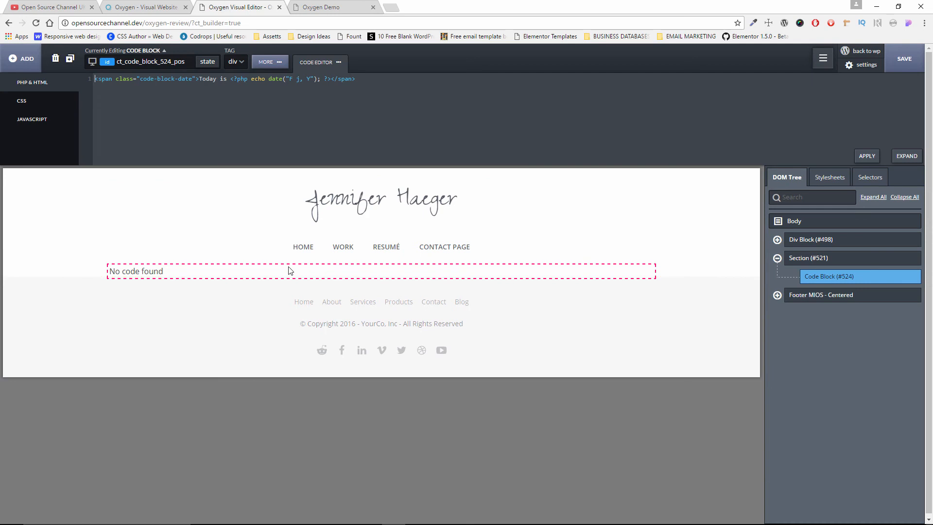
- Open the CODE BLOCK FOR ELEMENTOR text file from the desktop folder OXYGEN CODE EDITING in Notepad, and close Notepad again
left_click(880, 8)
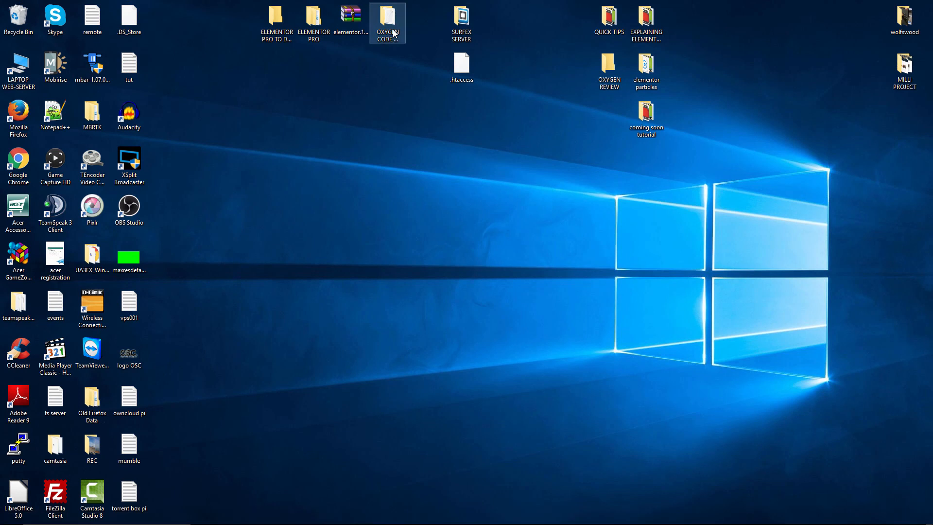
double_click(394, 33)
left_click(377, 262)
left_click(378, 265)
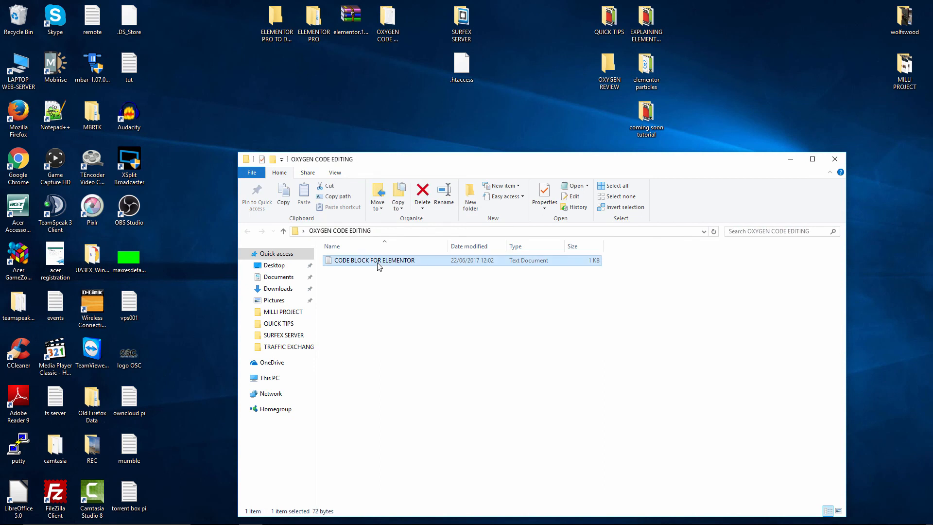
double_click(379, 265)
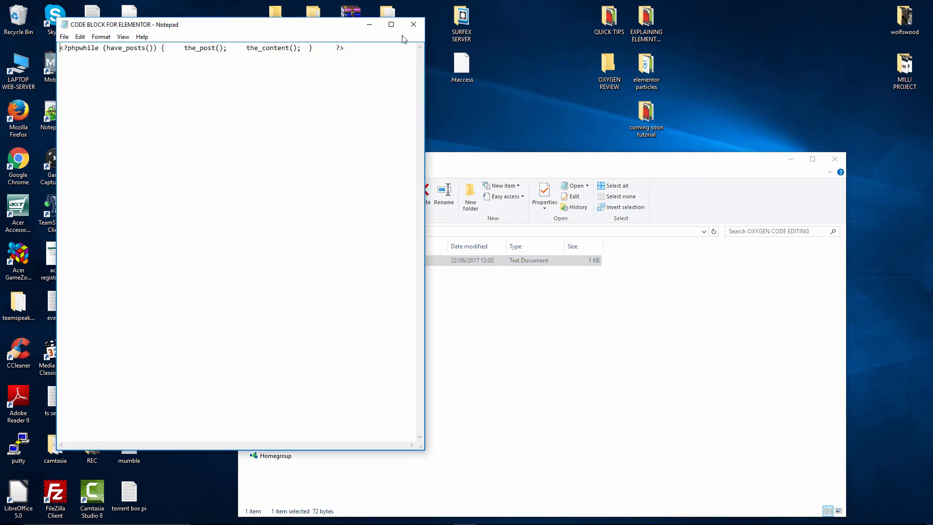
left_click(413, 24)
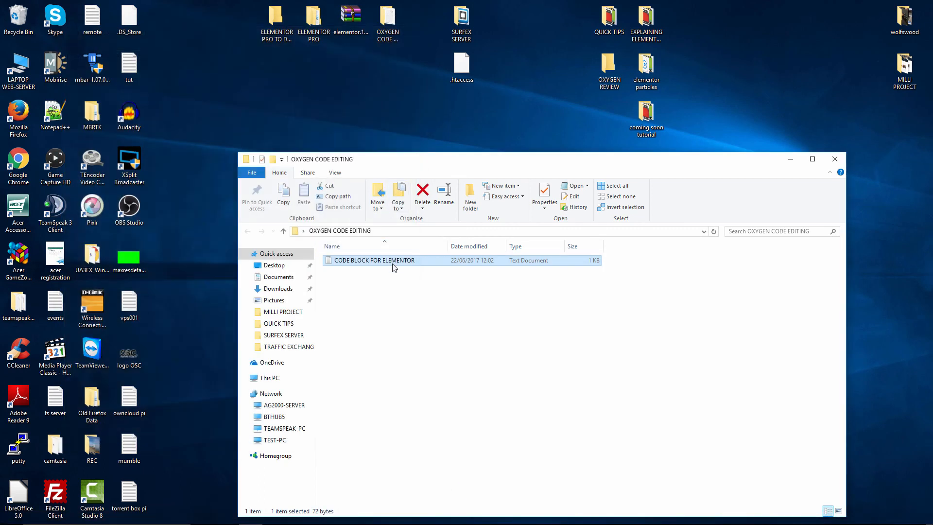
- Open CODE BLOCK FOR ELEMENTOR in Notepad++, copy all of its code, close the file windows and return to the Oxygen editor in the browser
right_click(393, 265)
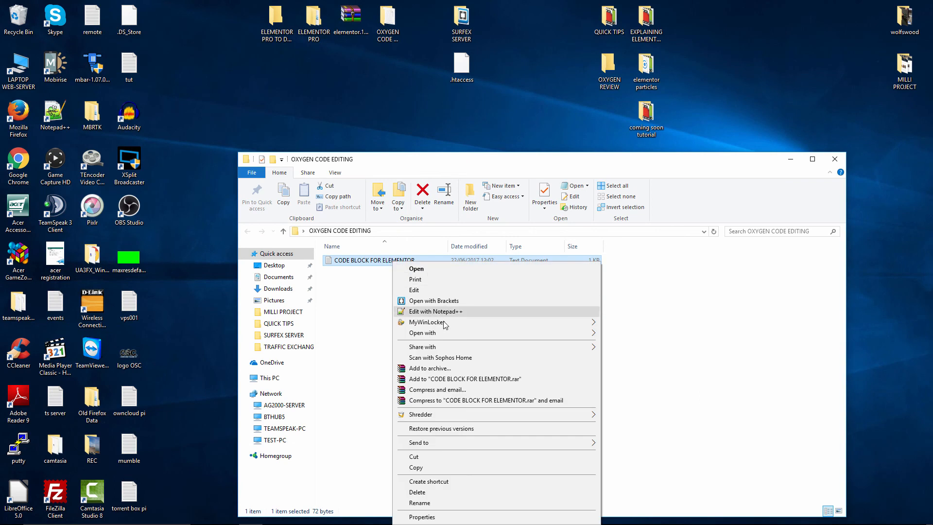
left_click(448, 311)
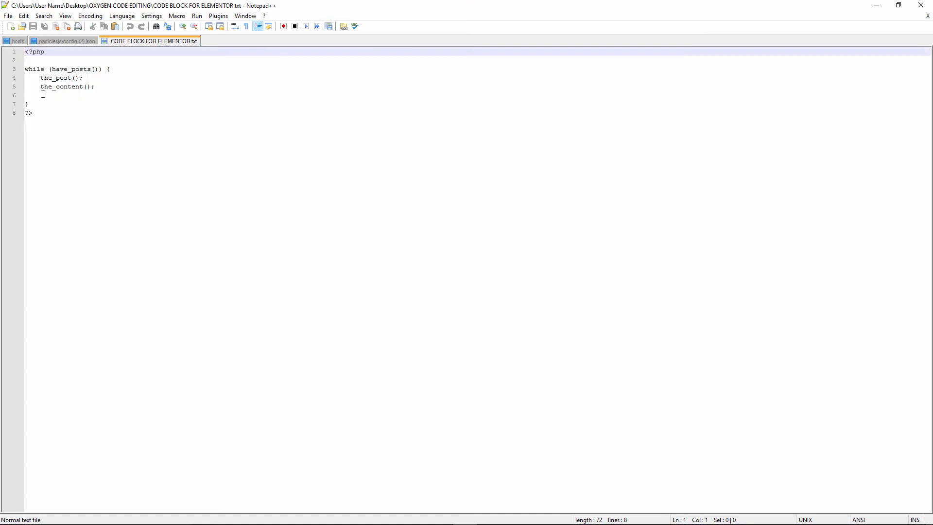
left_click_drag(40, 113, 26, 45)
right_click(45, 68)
left_click(65, 86)
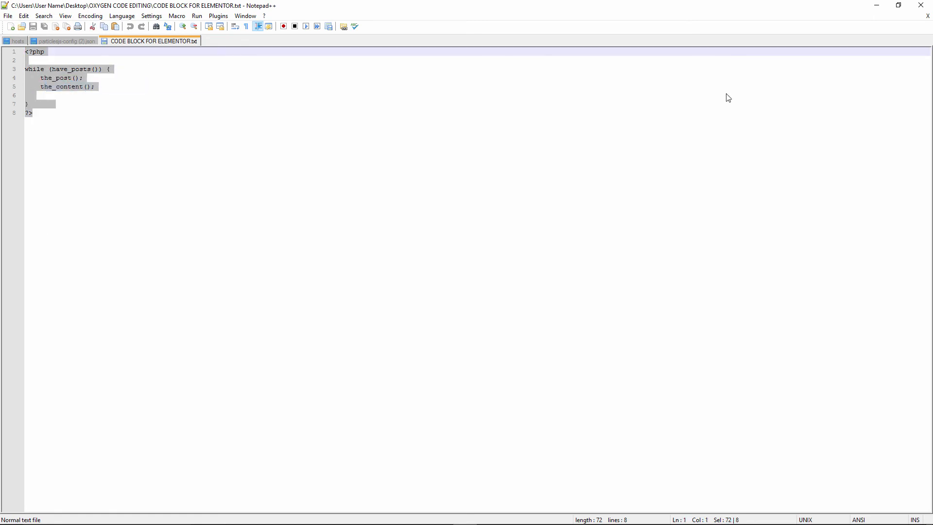
left_click(921, 5)
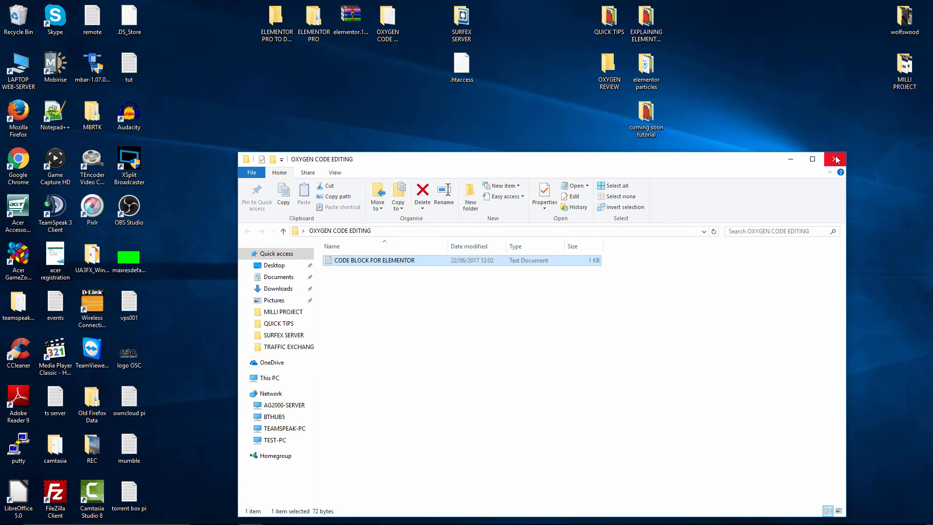
left_click(832, 164)
left_click(392, 520)
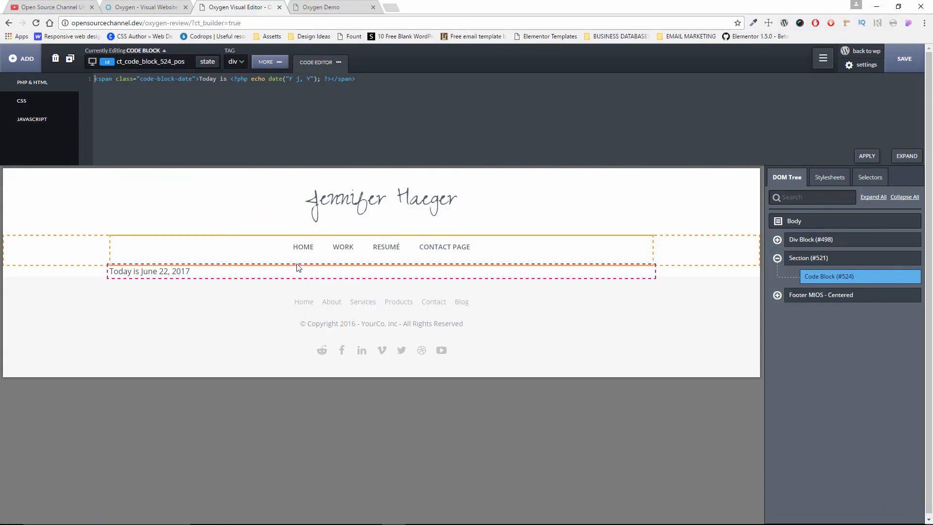
- Check the background options of Section (#521) and select Code Block (#524) again
left_click(811, 258)
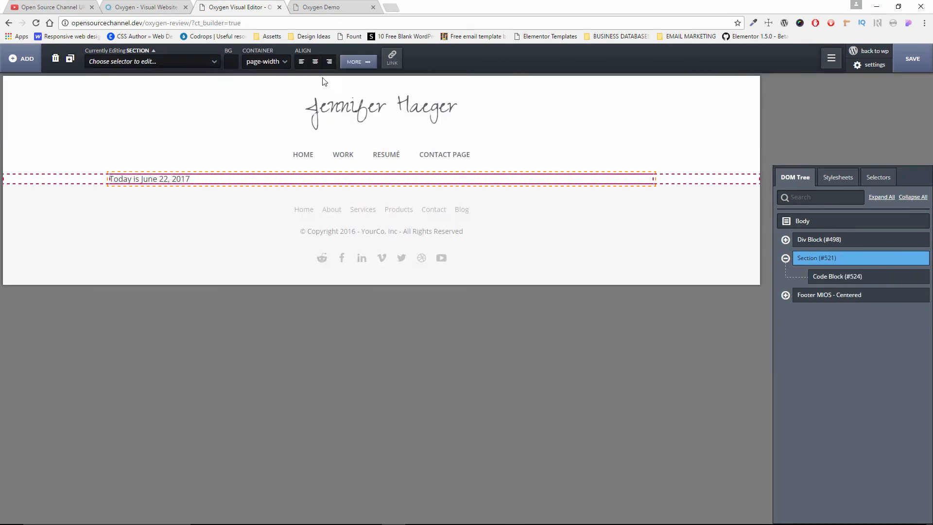
left_click(354, 63)
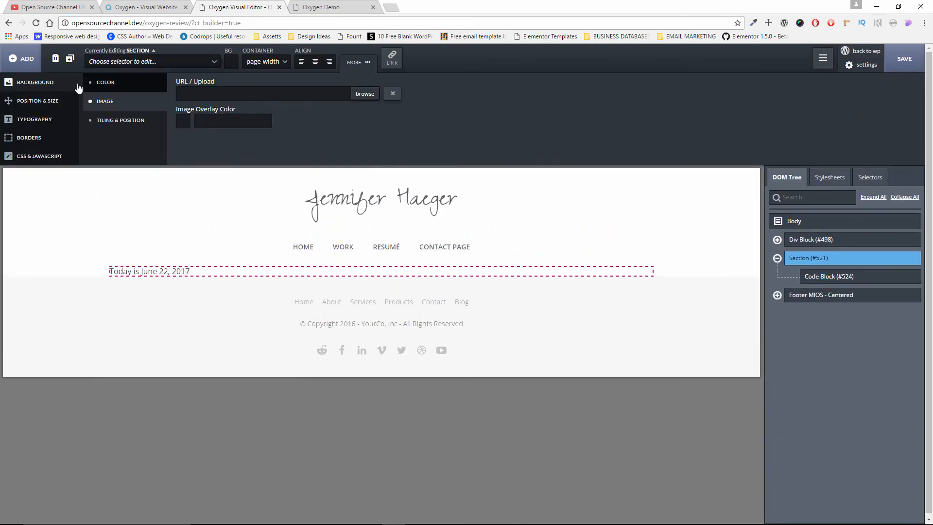
left_click(821, 276)
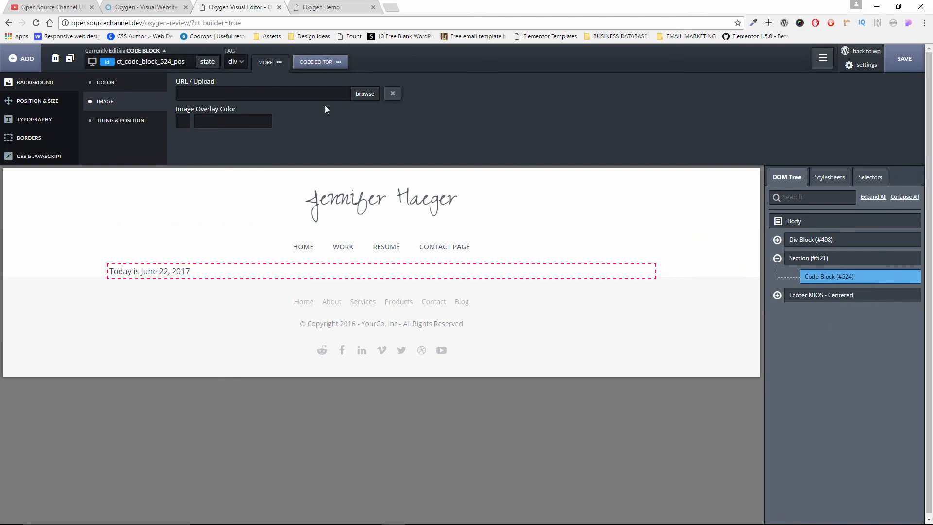
- Replace the Code Block's PHP & HTML code with the copied have_posts() loop calling the_post() and the_content(), and apply it
left_click(323, 63)
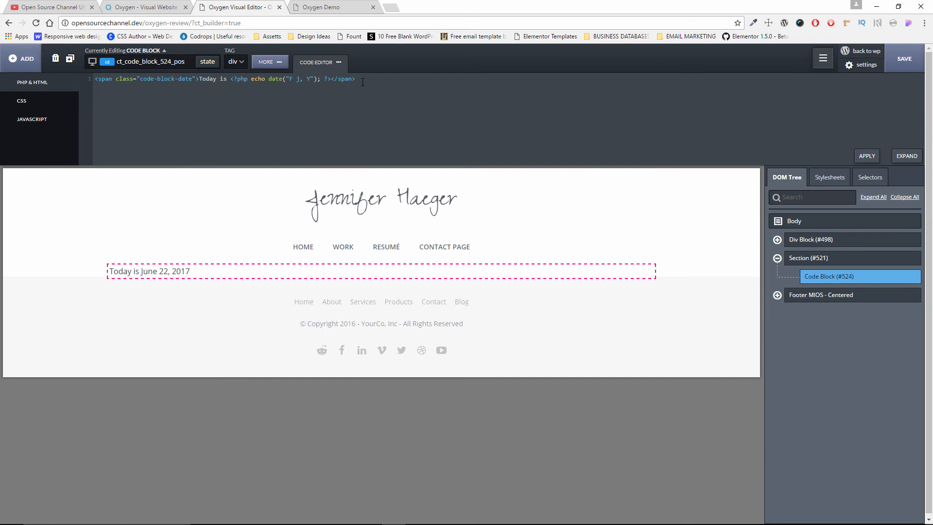
left_click(97, 81)
left_click_drag(97, 81, 100, 88)
key("BackSpace")
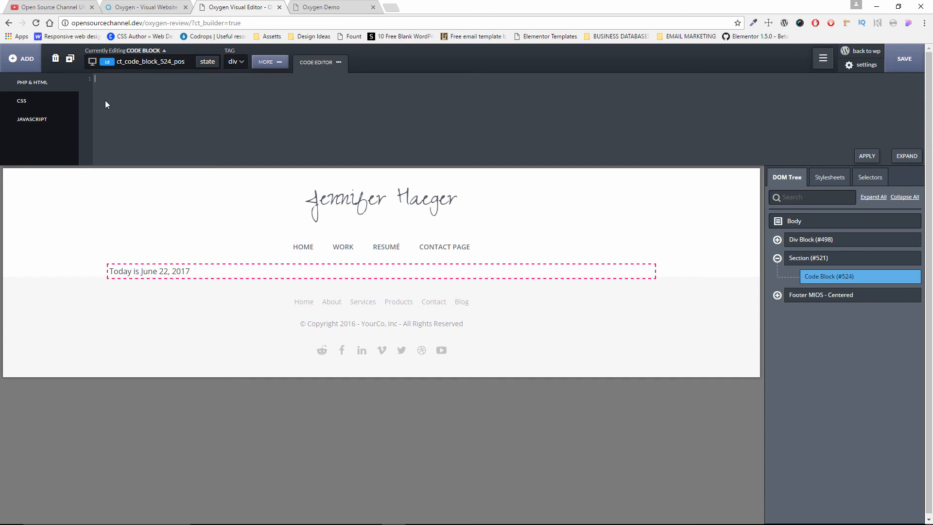
key("ctrl+v")
left_click_drag(95, 78, 111, 78)
left_click(108, 130)
left_click_drag(117, 93, 170, 91)
left_click(111, 101)
left_click_drag(113, 109, 148, 109)
left_click(161, 112)
left_click(870, 159)
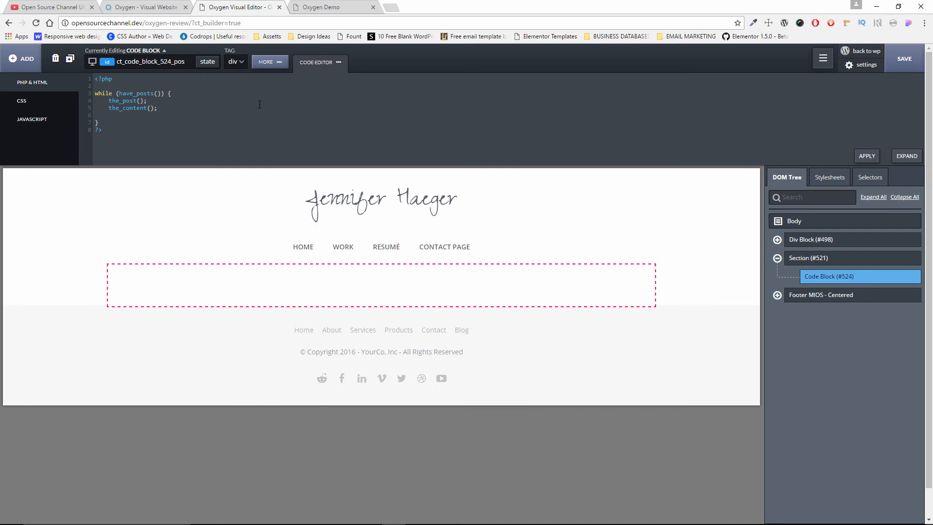
- Examine the Code Block's margin and padding, position and size options
left_click(271, 65)
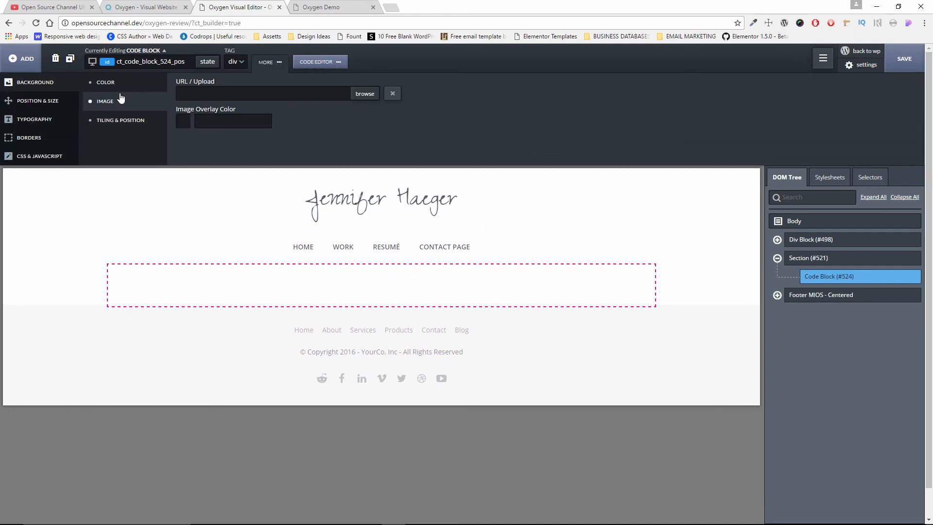
left_click(52, 102)
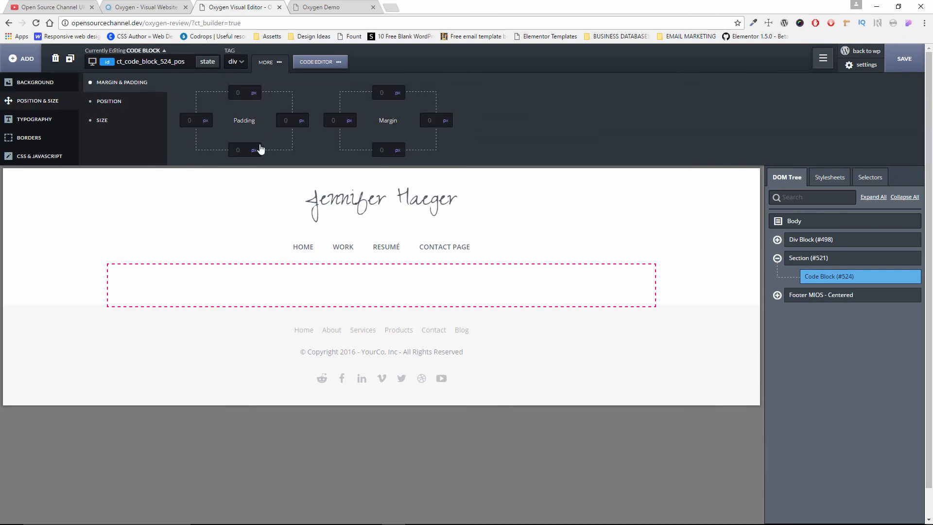
left_click(118, 103)
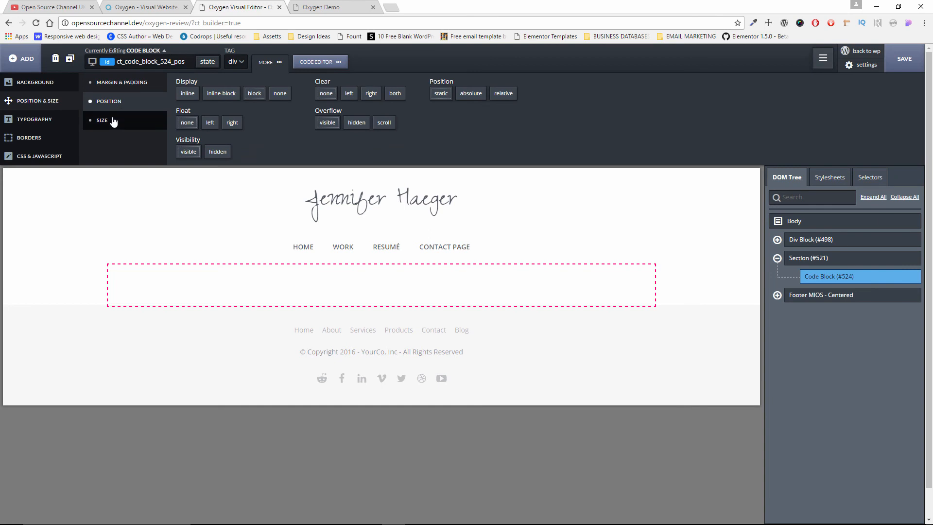
left_click(113, 121)
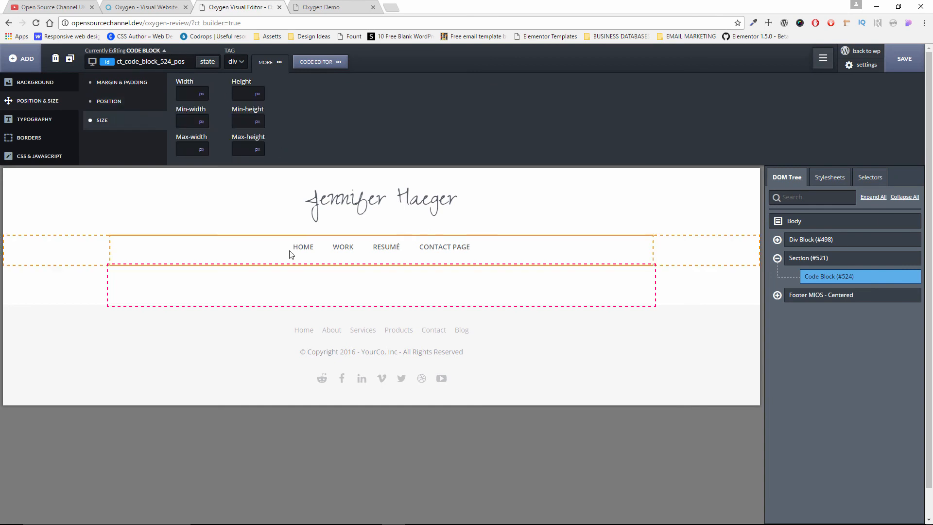
- Save the Oxygen design and open the page in Elementor from its WordPress edit screen, closing the Oxygen Demo tab
left_click(904, 60)
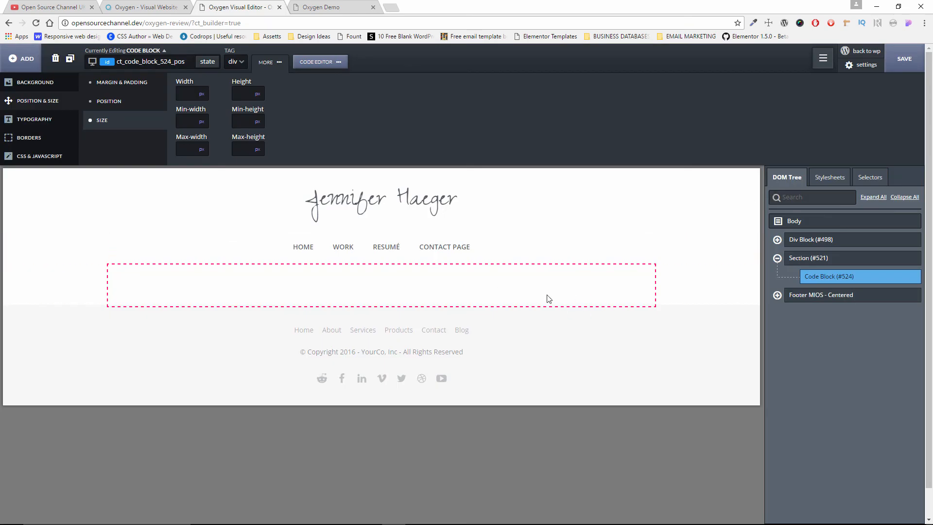
left_click(868, 53)
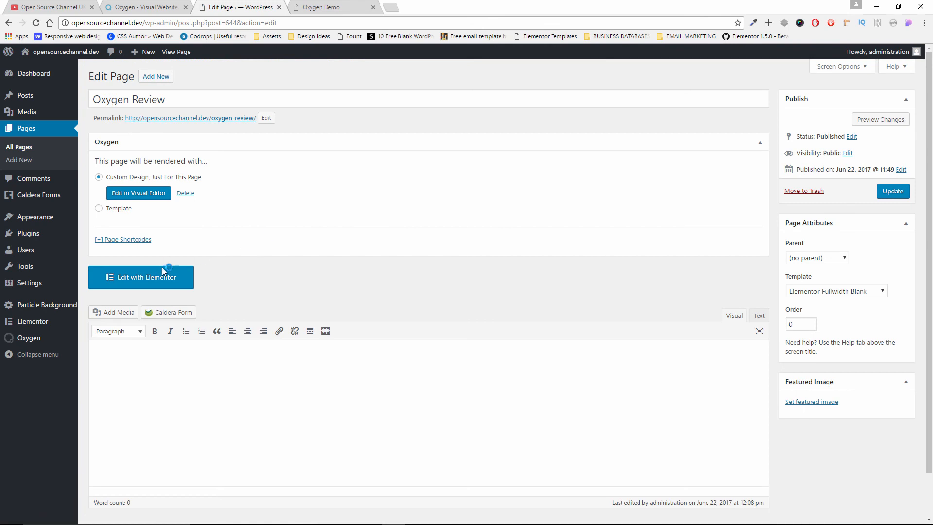
left_click(158, 283)
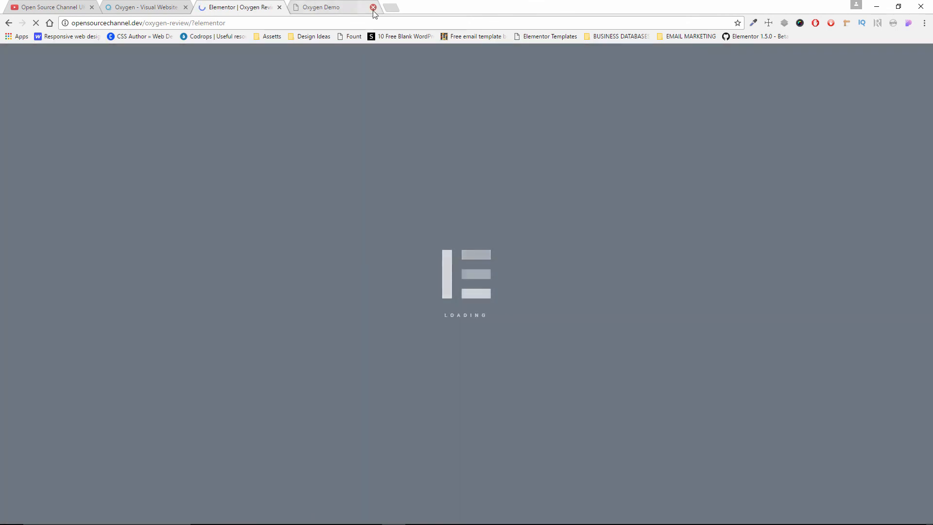
left_click(373, 8)
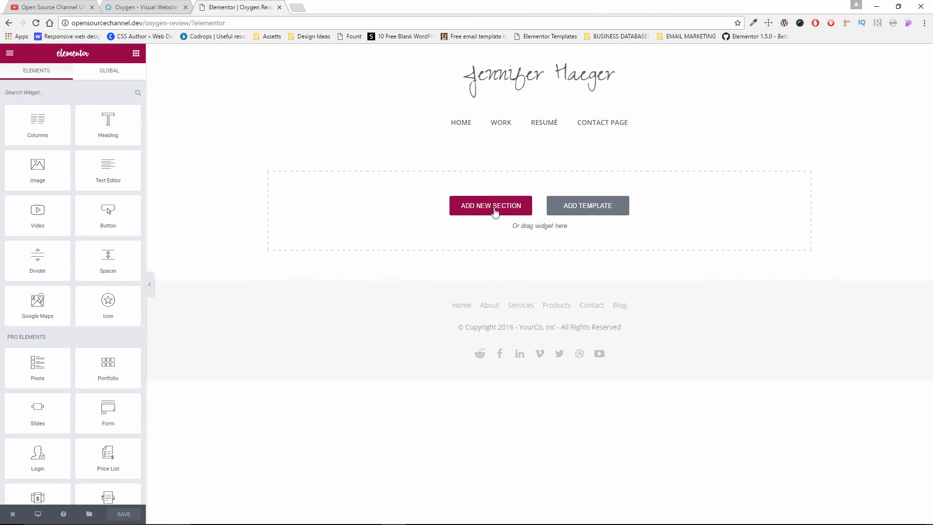
- Insert the predesigned template Homepage – App from the Elementor library and look over the inserted content
left_click(592, 208)
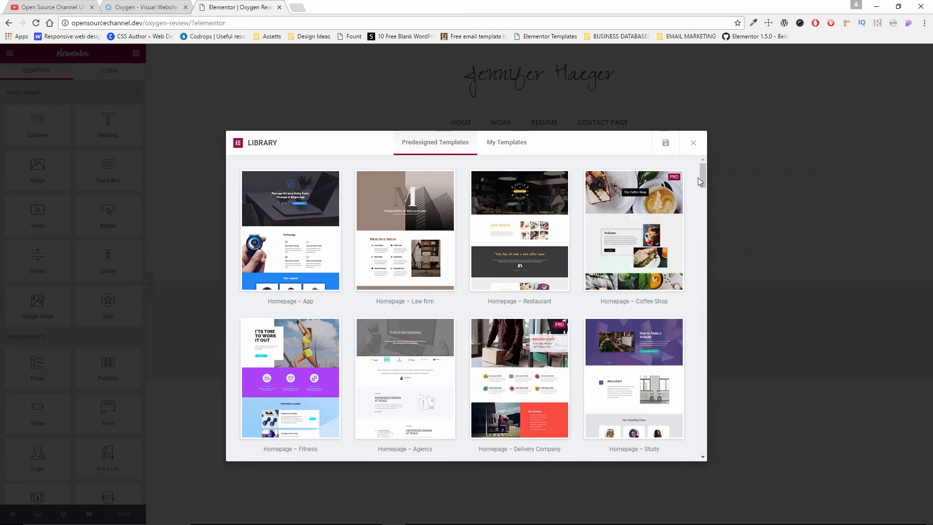
mouse_move(290, 235)
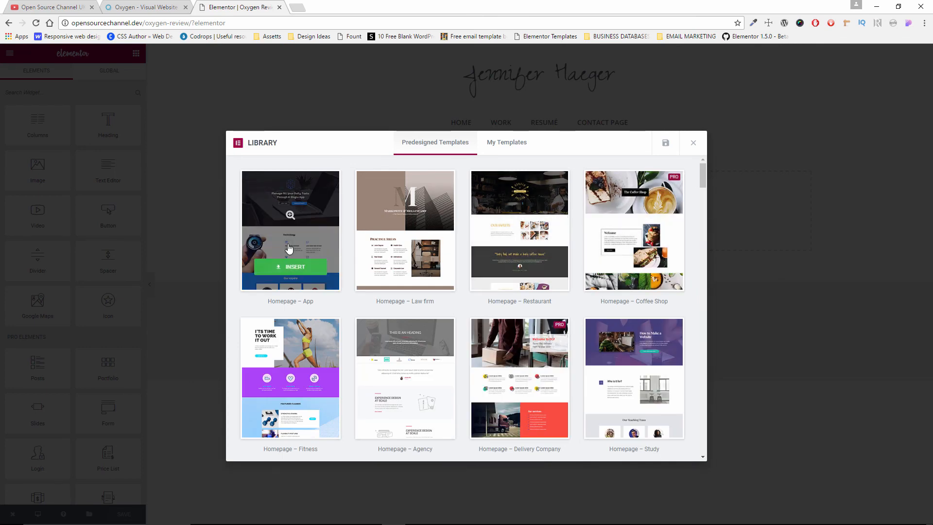
left_click(290, 267)
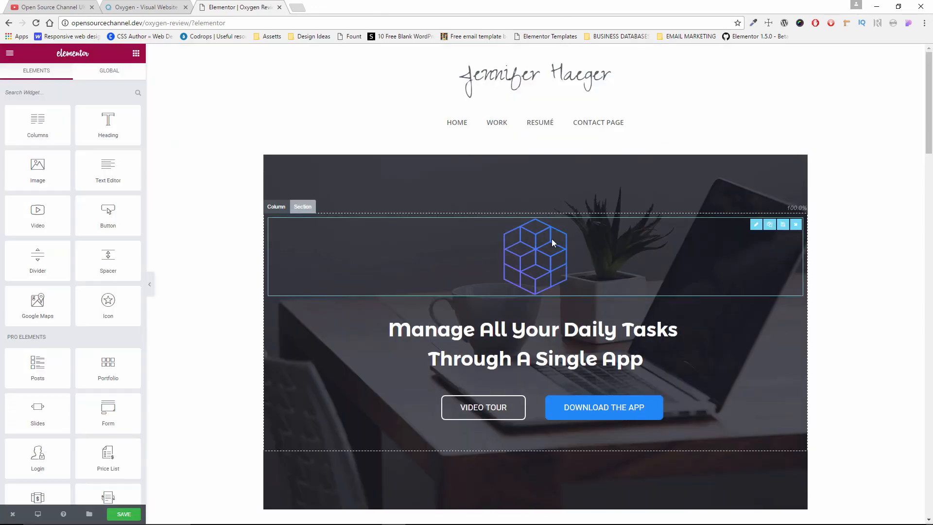
scroll(626, 377, "down", 14)
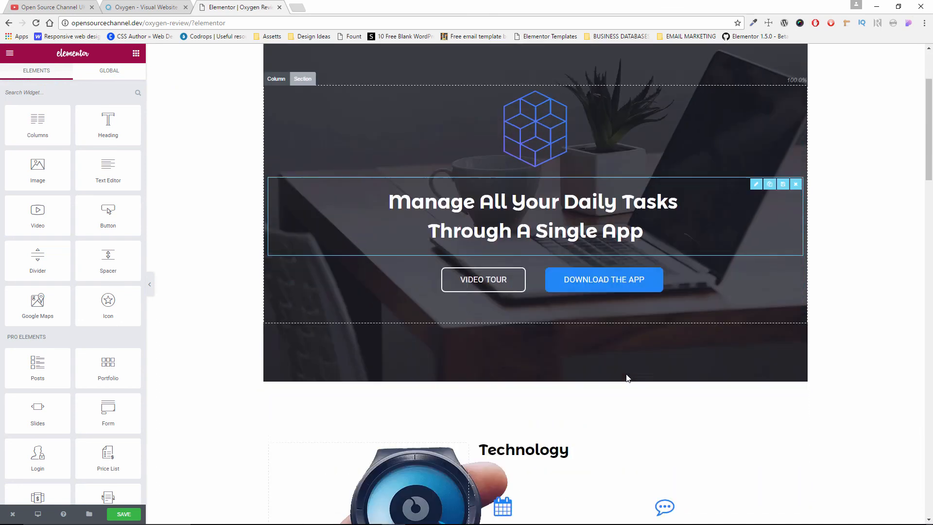
- Review the inserted template between the site header and footer, previewing the page with Elementor's widget panel hidden
scroll(625, 374, "down", 20)
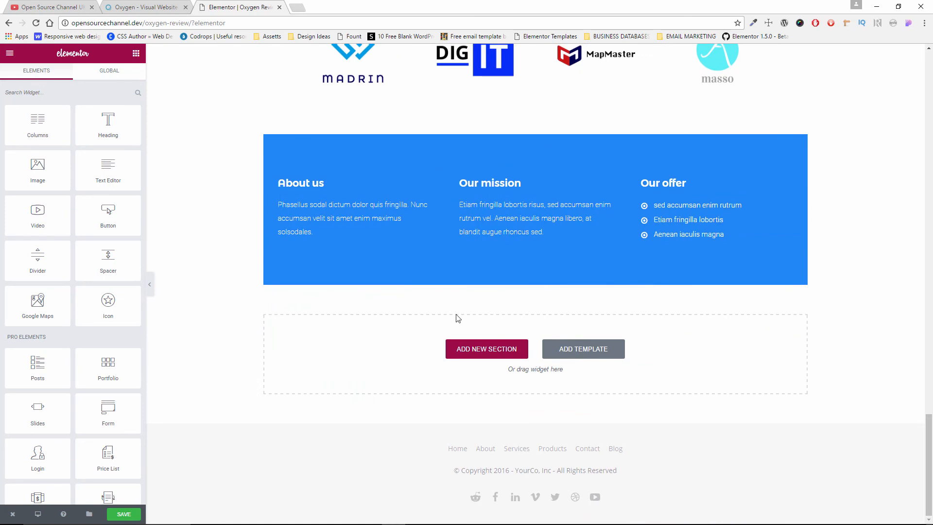
left_click_drag(929, 459, 919, 3)
left_click(930, 69)
left_click_drag(930, 68, 929, 54)
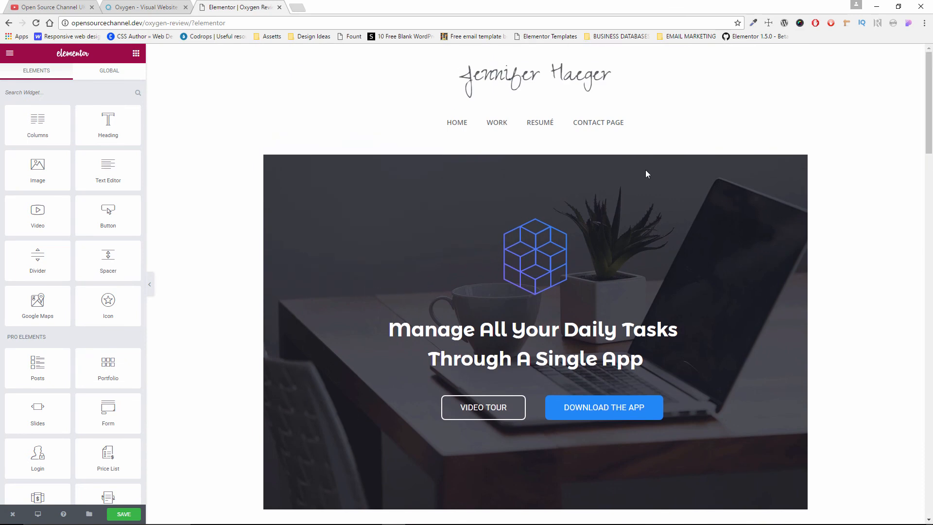
left_click(149, 284)
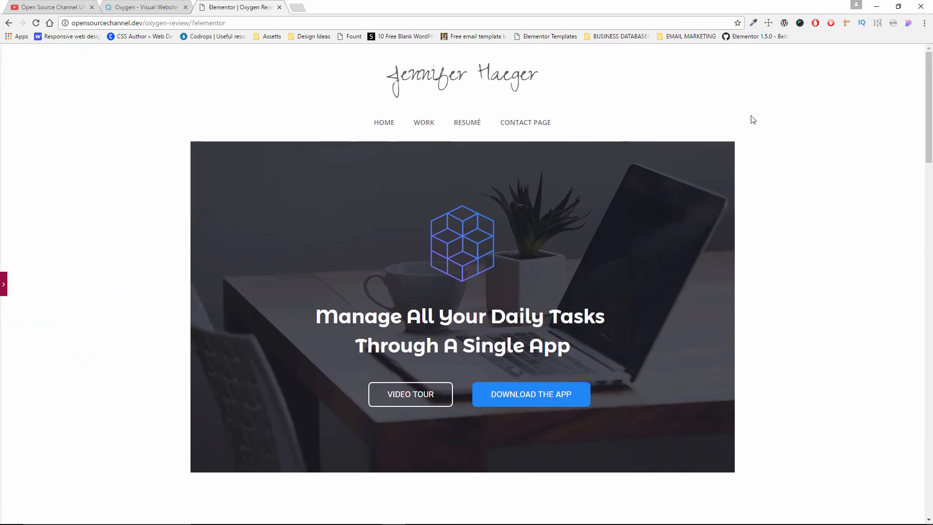
left_click(4, 284)
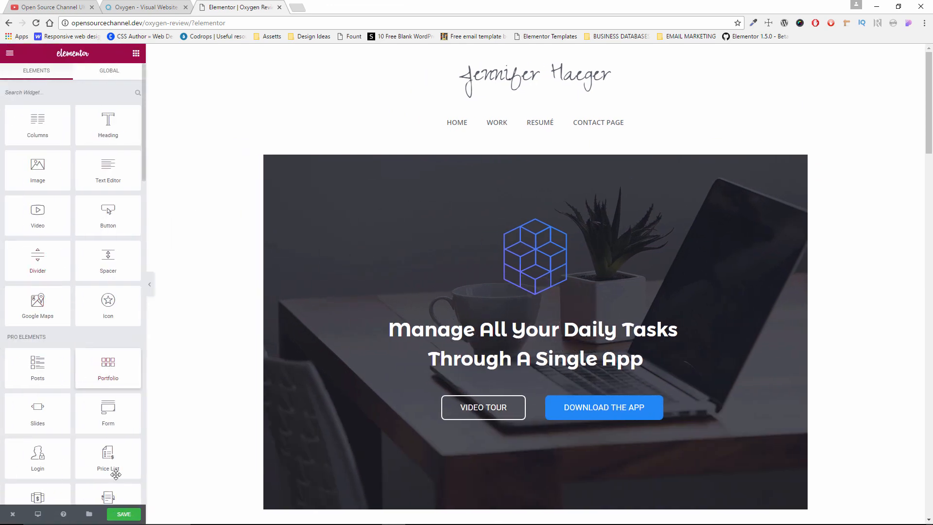
- Save the page in Elementor and return to its WordPress edit screen
left_click(132, 514)
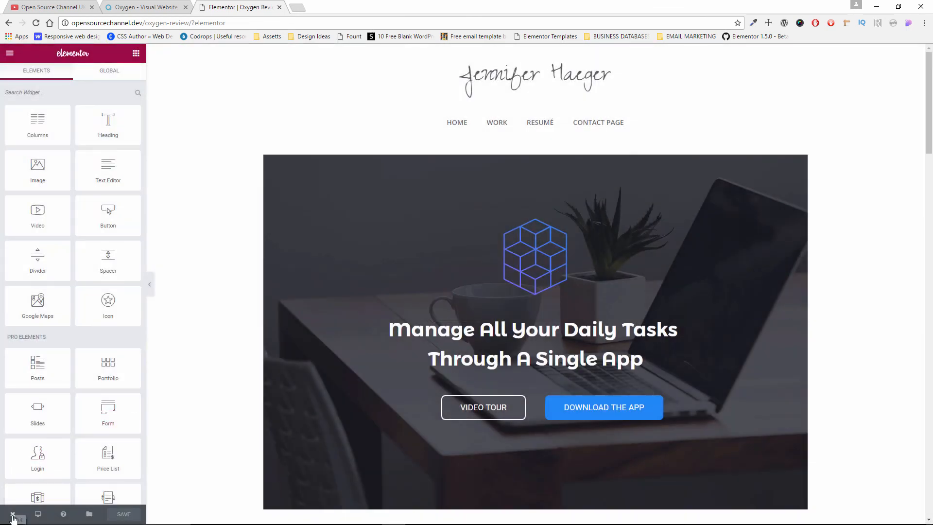
mouse_move(12, 517)
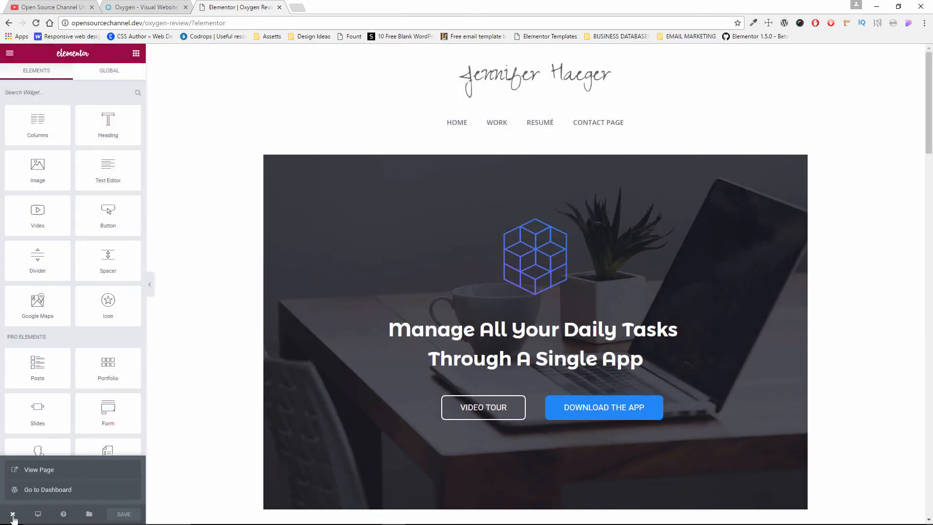
left_click(36, 491)
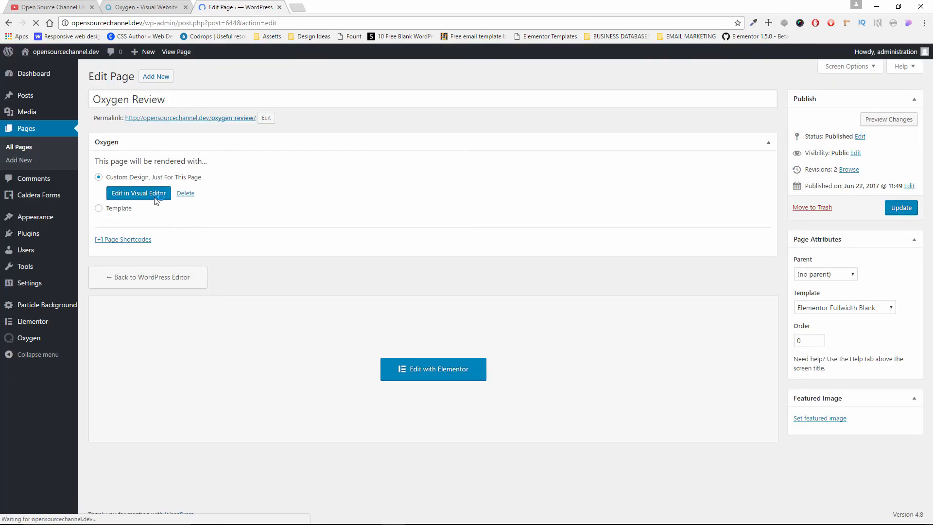
- Open the Oxygen Review page in Oxygen's visual editor and view its published version in a separate tab
left_click(145, 194)
middle_click(184, 119)
left_click(362, 10)
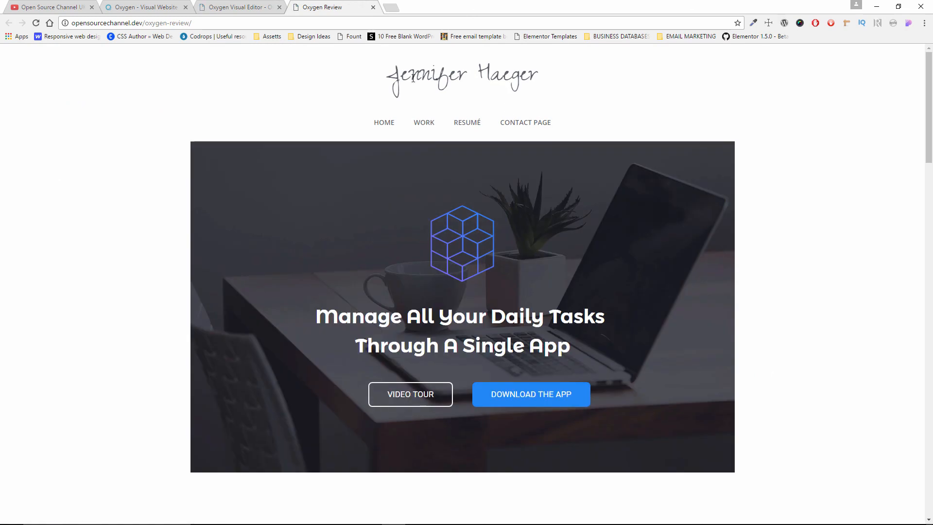
- Show the DOM tree in the Oxygen editor and look over the rendered Elementor content
left_click(238, 6)
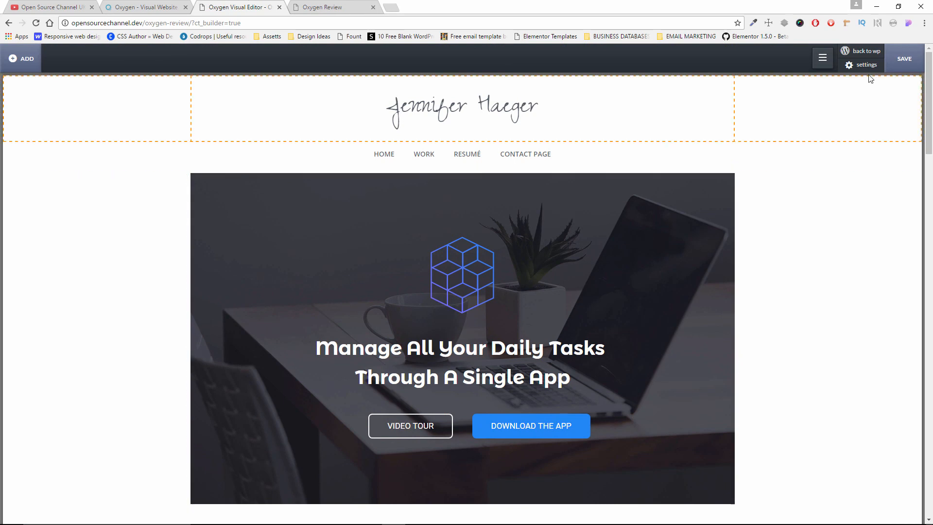
left_click(823, 63)
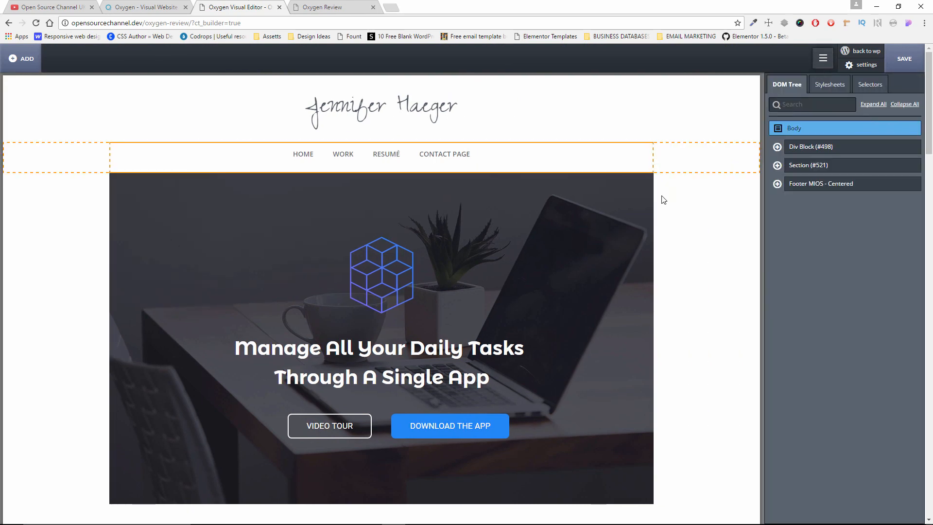
scroll(733, 163, "down", 15)
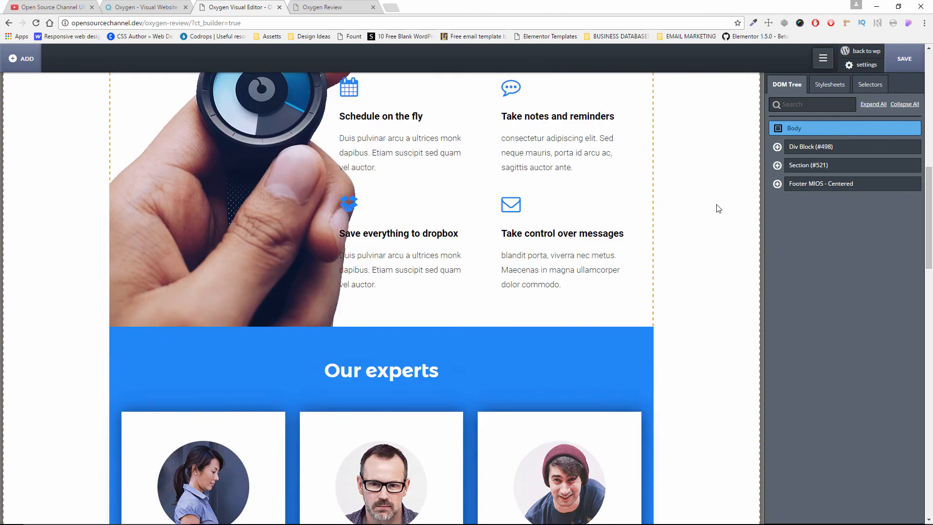
scroll(552, 270, "down", 5)
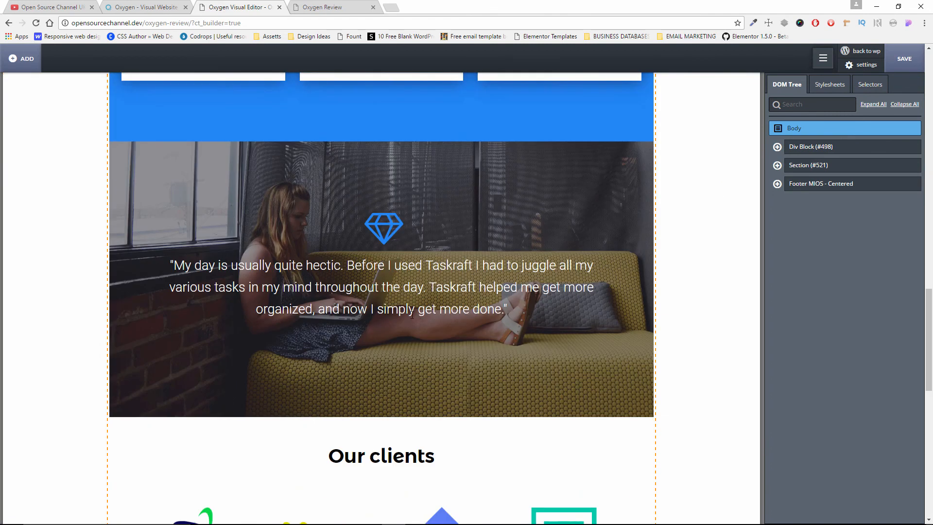
scroll(618, 285, "up", 15)
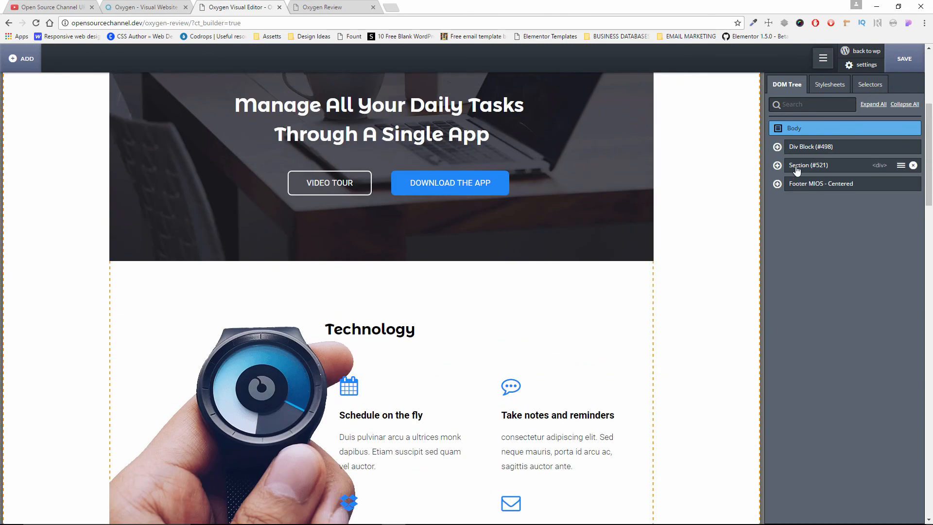
- Set the container of the Section holding the Code Block to full width and save the Oxygen design
left_click(796, 167)
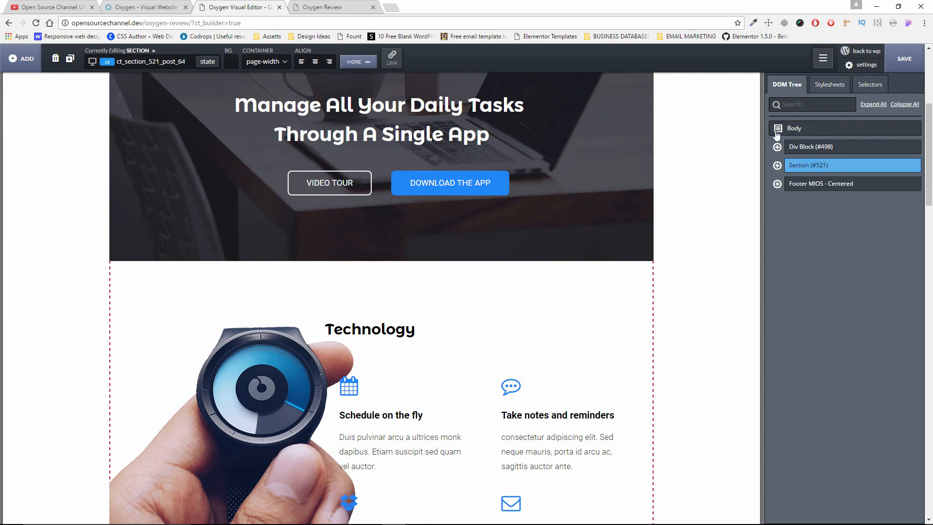
left_click(776, 165)
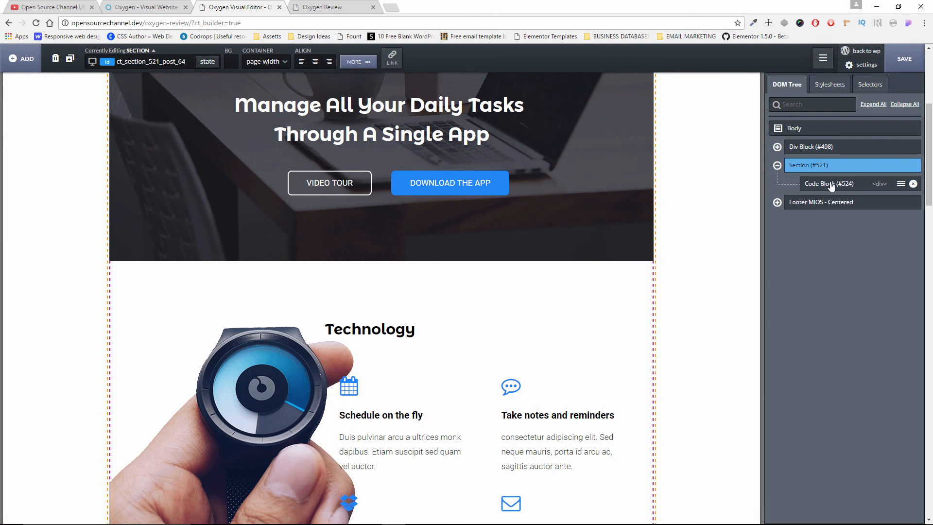
left_click(830, 185)
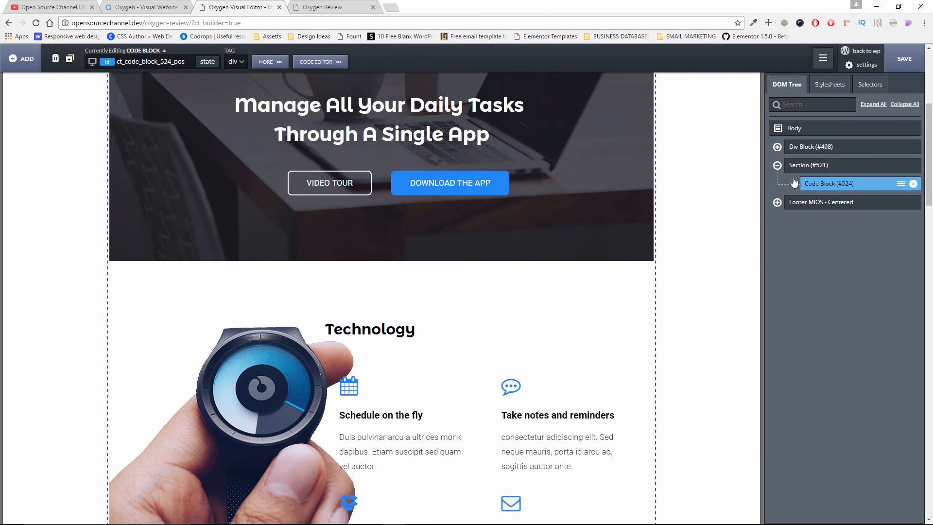
left_click(803, 166)
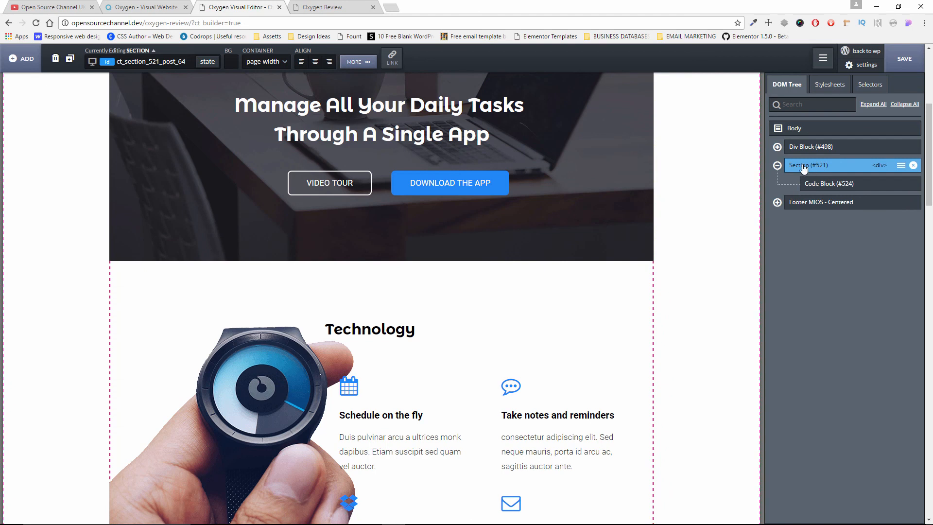
left_click(265, 62)
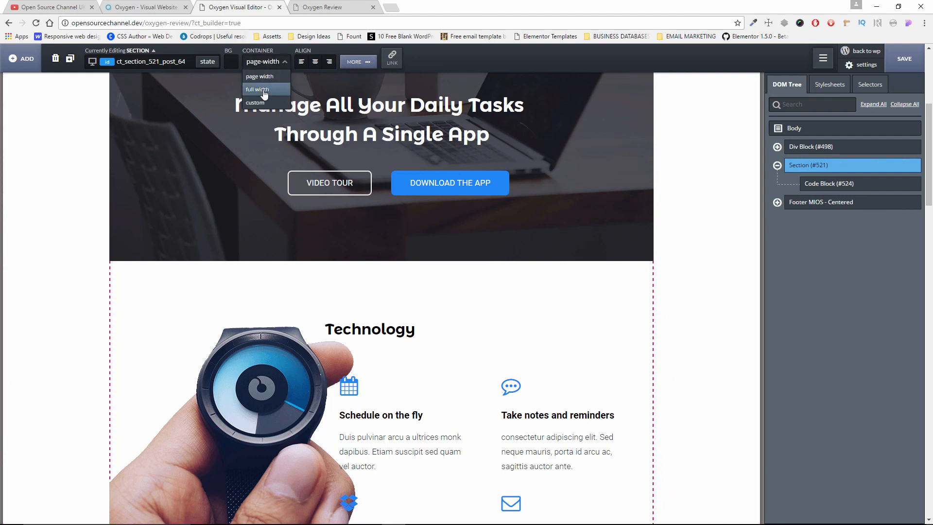
left_click(265, 91)
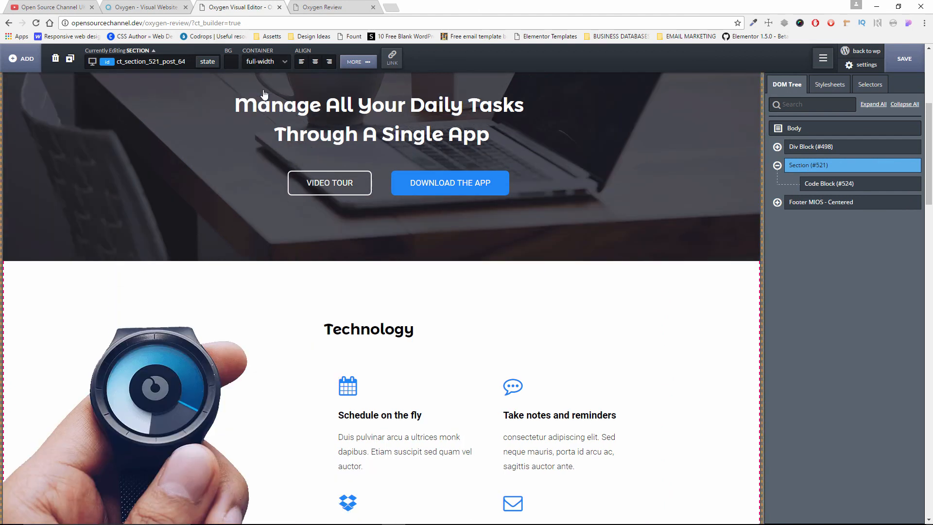
left_click(904, 61)
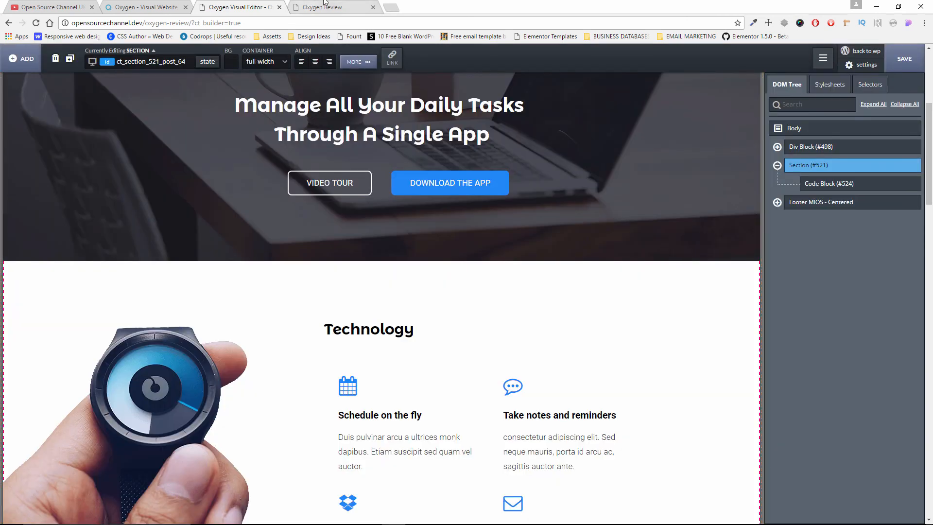
- Reload the published Oxygen Review page and check the width of its Elementor content
left_click(307, 5)
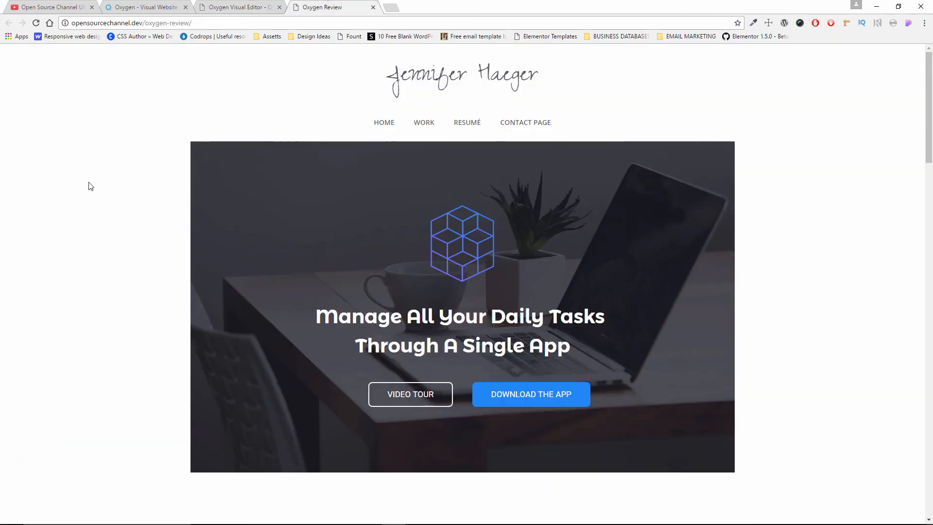
left_click(35, 23)
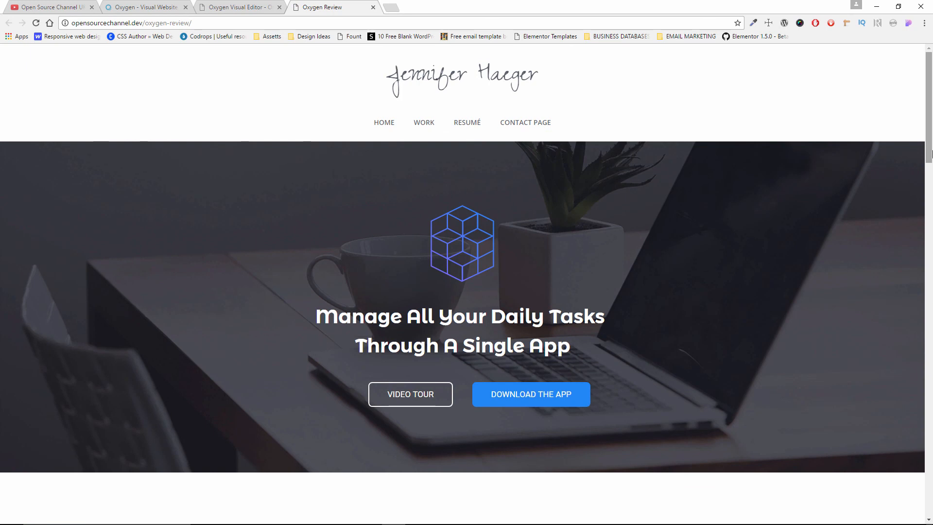
mouse_move(931, 163)
left_mouse_down()
mouse_move(928, 518)
mouse_move(928, 154)
left_mouse_up()
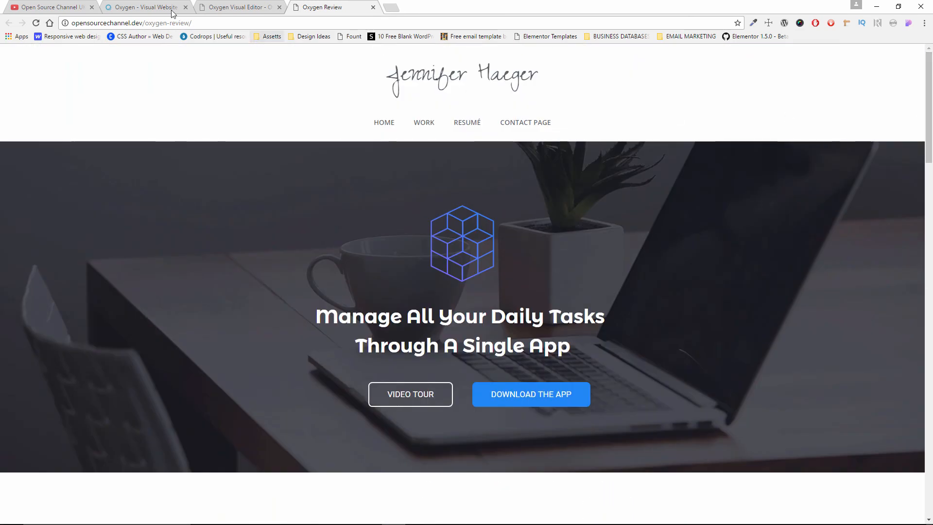
- Switch to the oxygenapp.com home page and browse to the "Design anything you can imagine" section
left_click(120, 5)
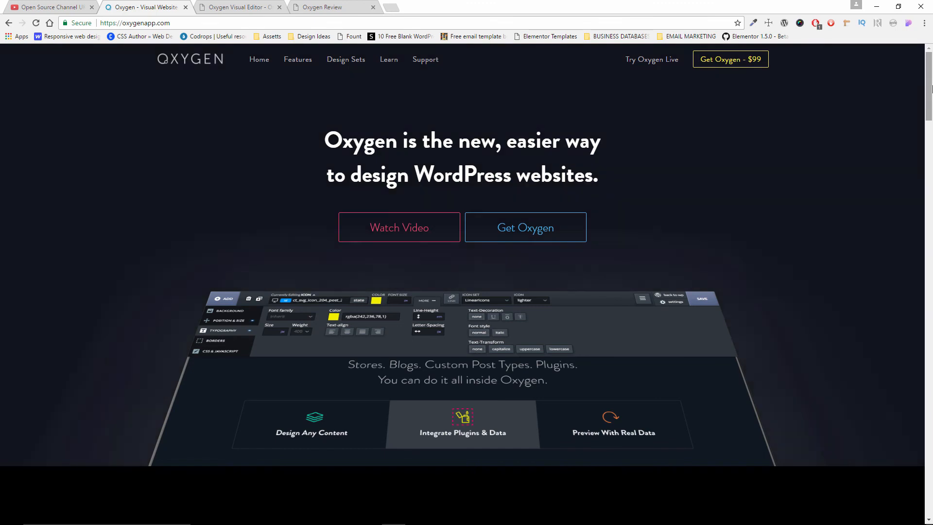
left_click_drag(929, 108, 931, 304)
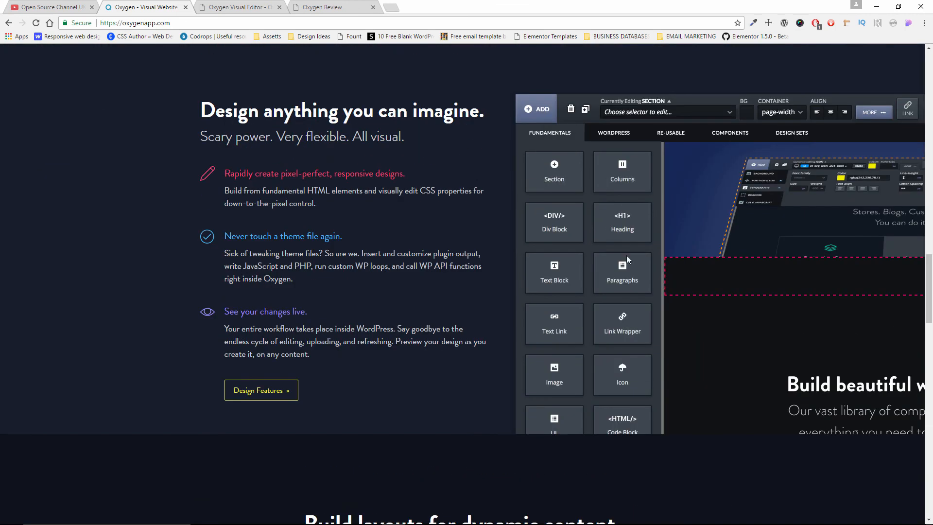